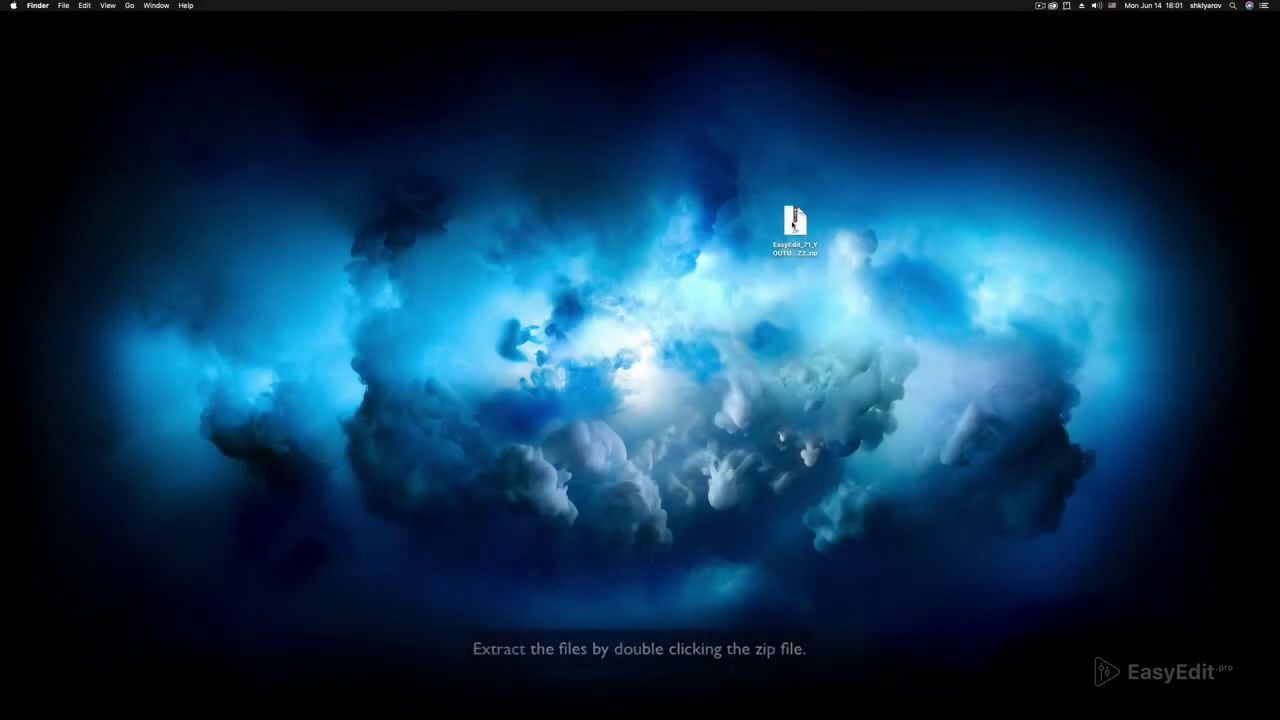
Step: Unzip the EasyEdit pack and open Movies > Motion Templates > Titles in the home folder
double_click(793, 224)
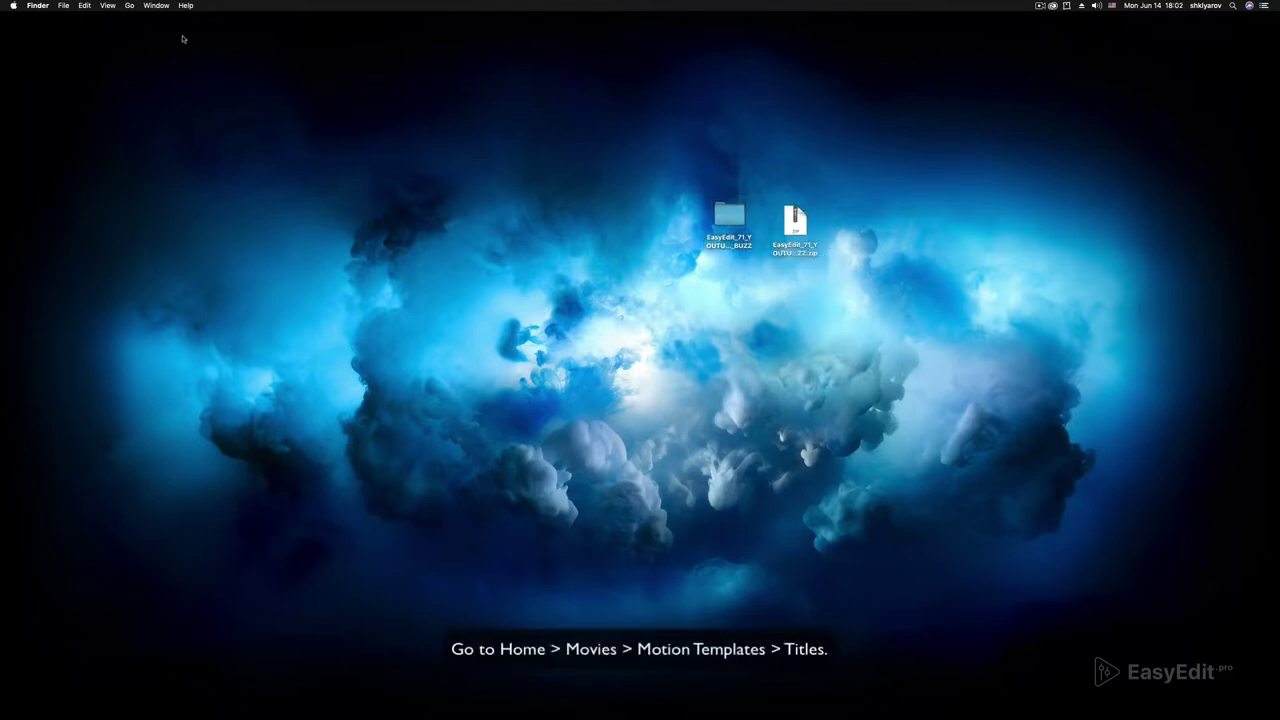
left_click(129, 6)
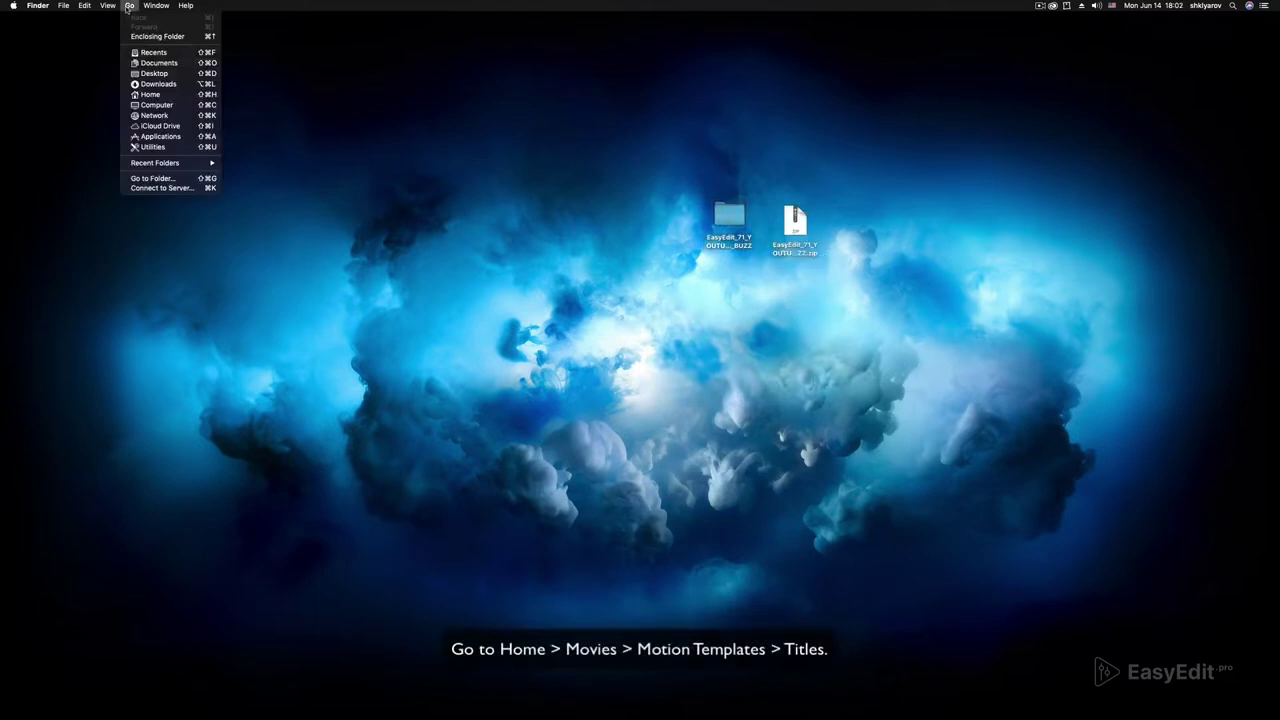
left_click(177, 90)
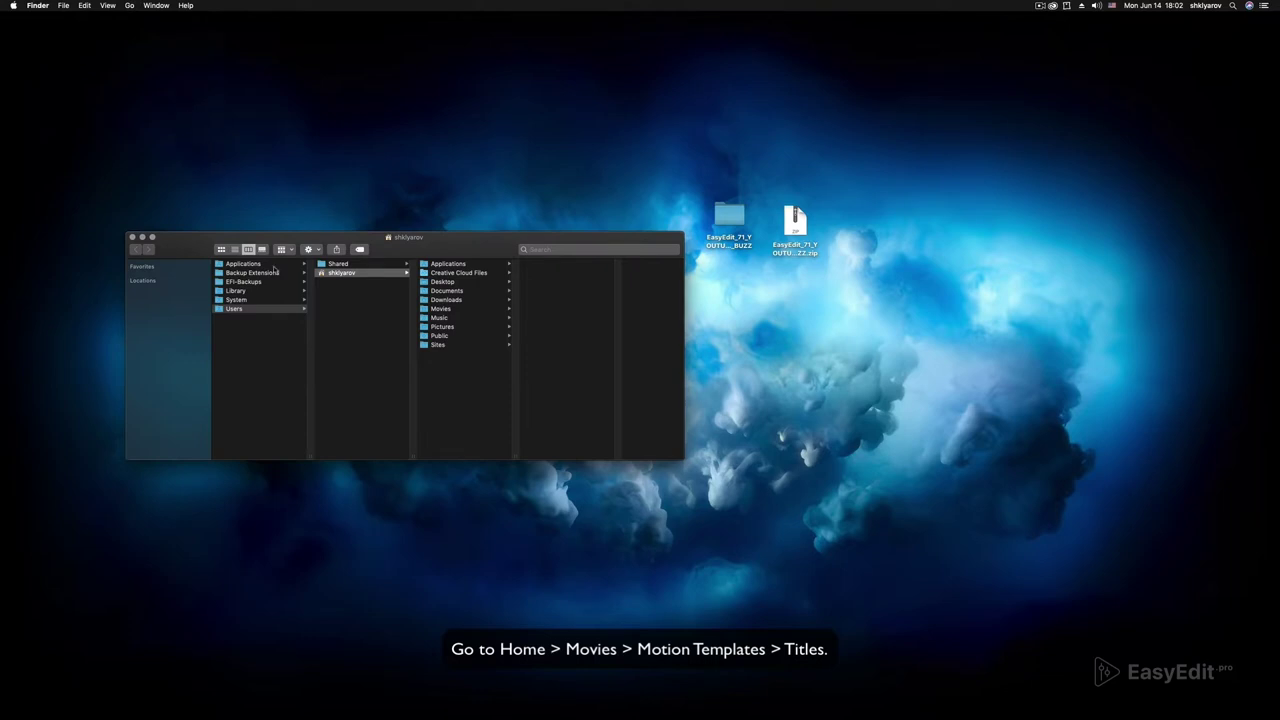
left_click(475, 311)
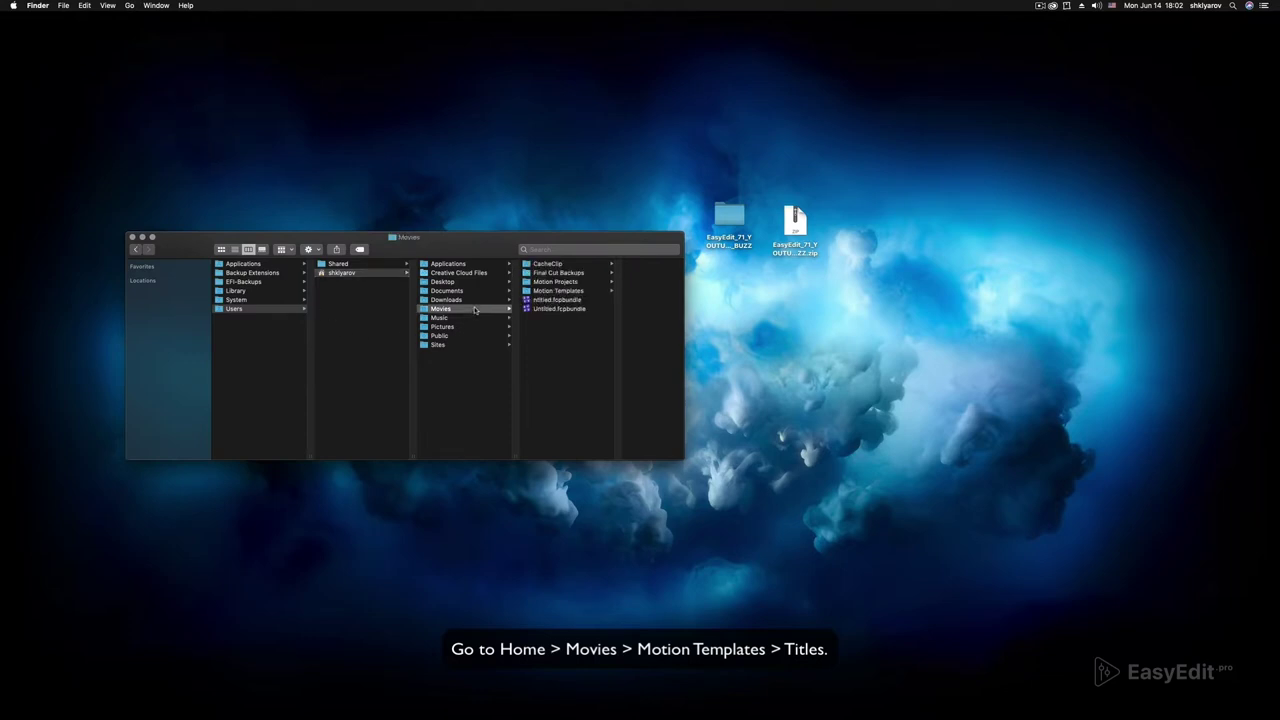
left_click(565, 291)
left_click(612, 292)
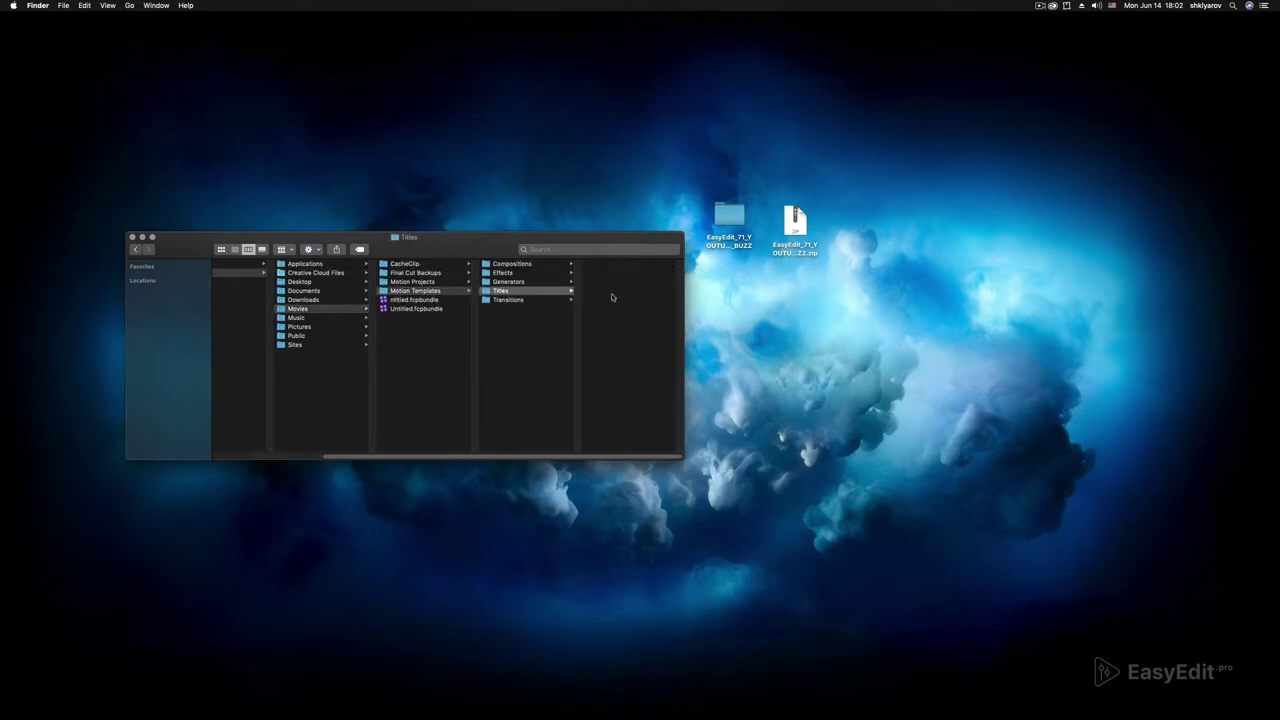
Step: Open the extracted pack beside Titles and browse into its 02_For_Final_Cut folder
double_click(729, 220)
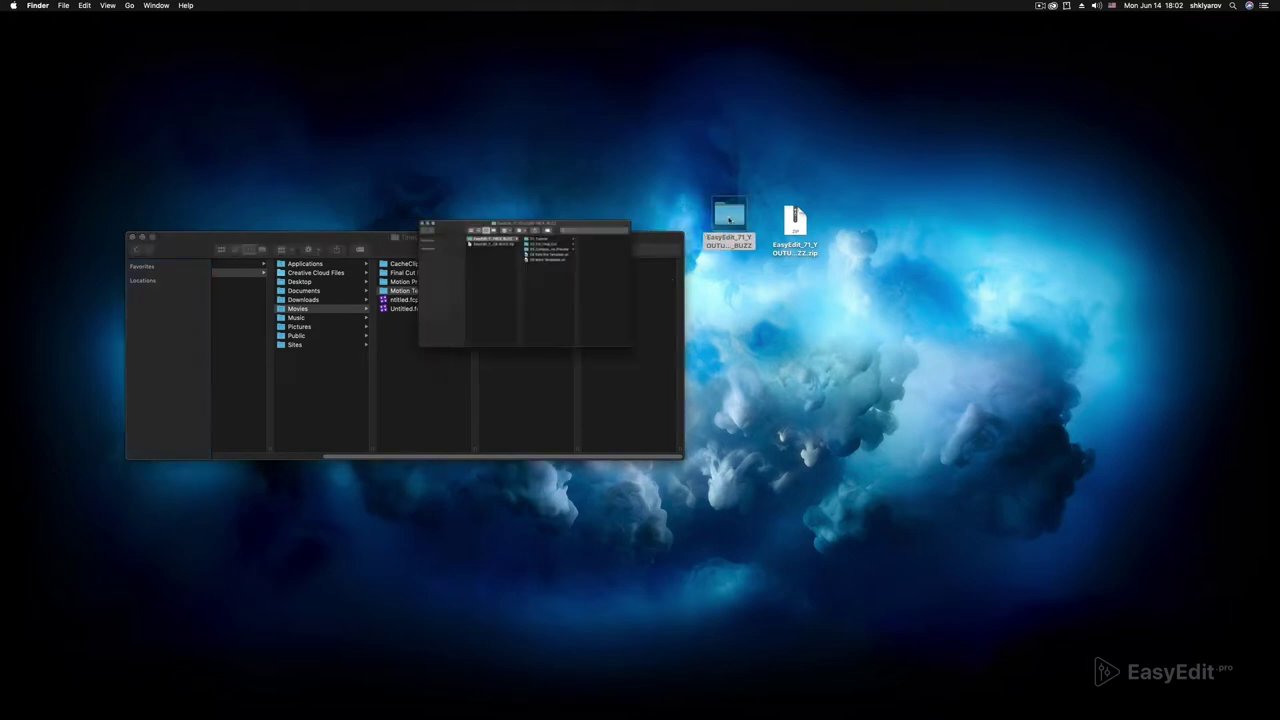
left_click_drag(383, 246, 932, 286)
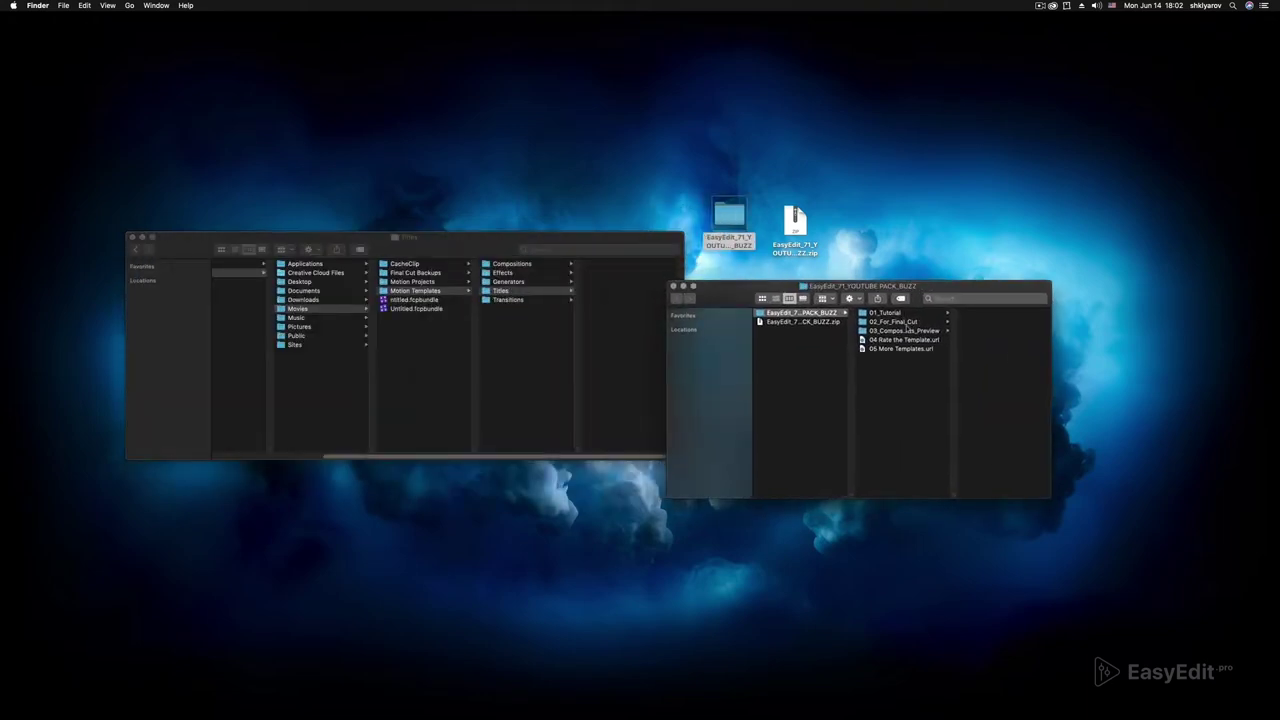
left_click(906, 322)
left_click(983, 314)
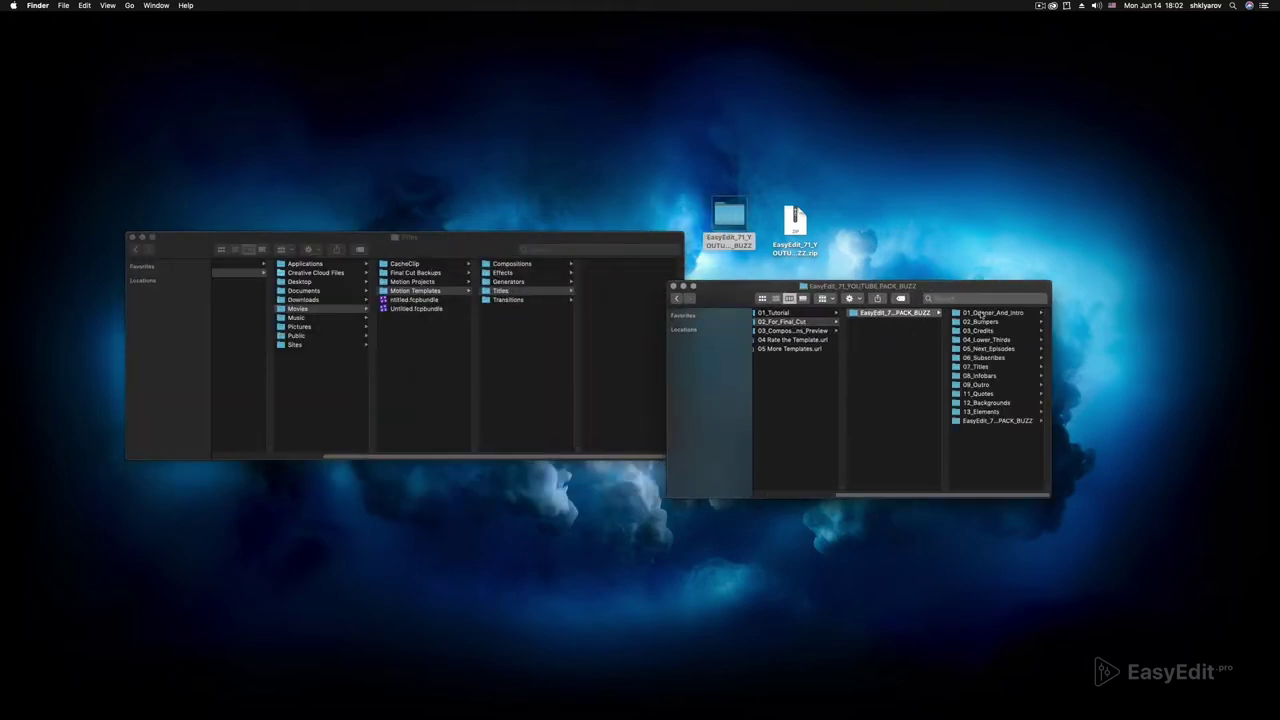
Step: Copy the pack folder from 02_For_Final_Cut into the Motion Templates Titles folder
right_click(903, 313)
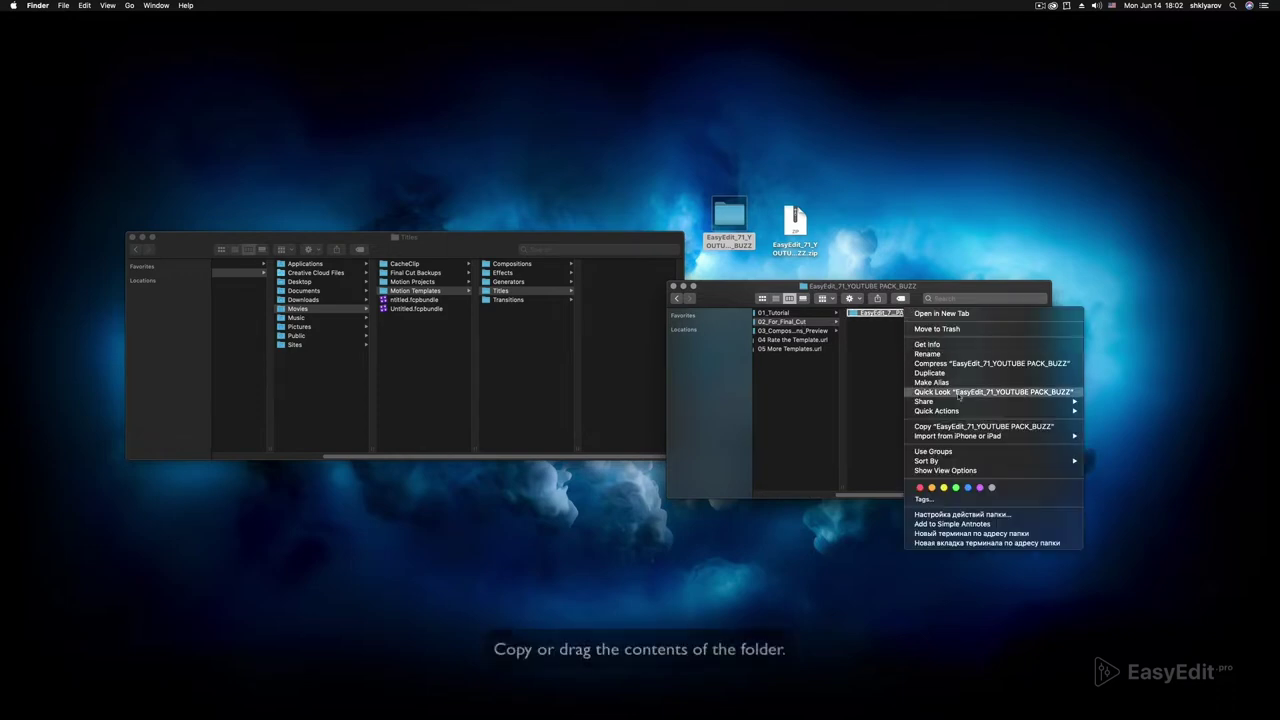
left_click(1002, 427)
left_click_drag(885, 313, 597, 295)
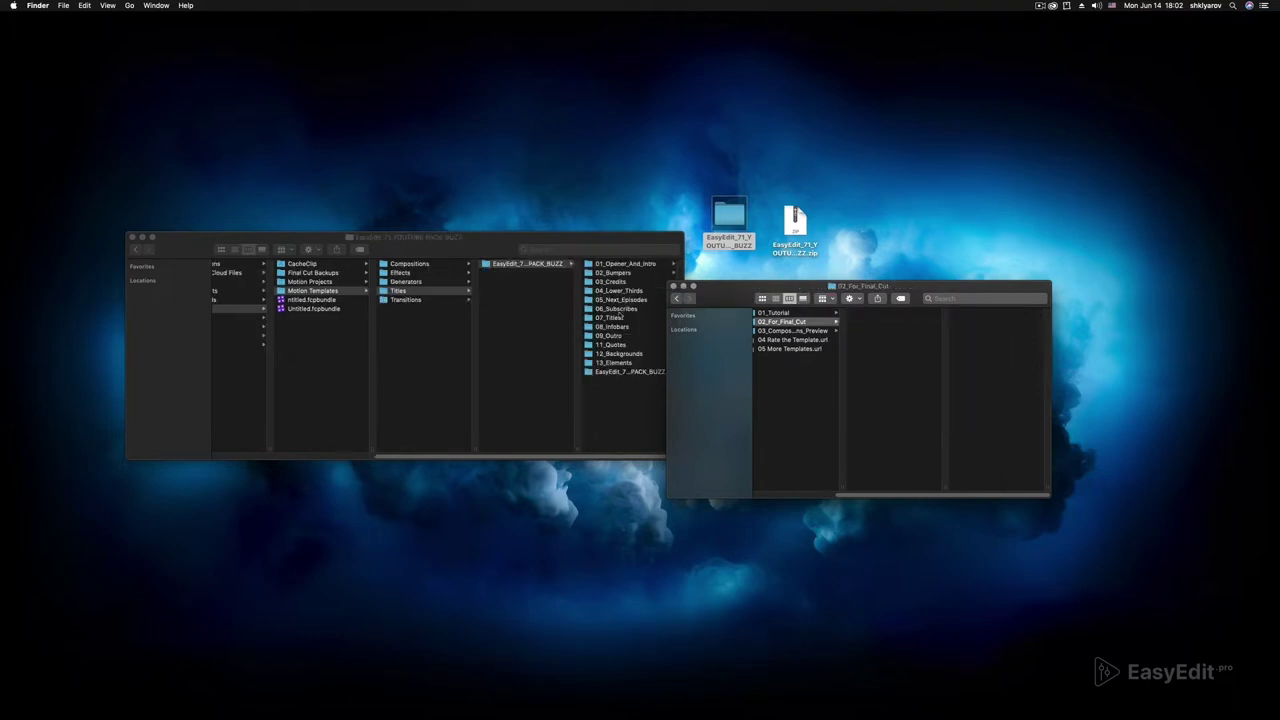
left_click(674, 286)
Step: Move the copied pack's 10_Transitions folder into Transitions, then close Finder
left_click(612, 371)
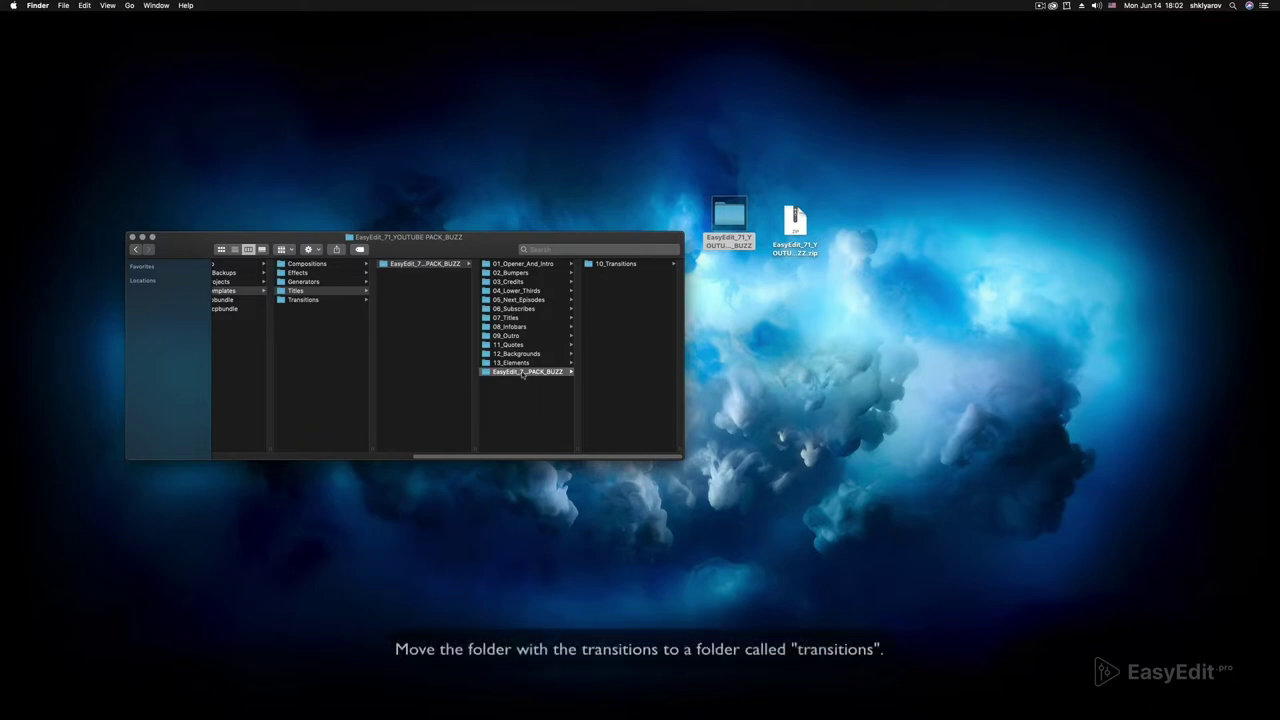
left_click_drag(615, 263, 303, 299)
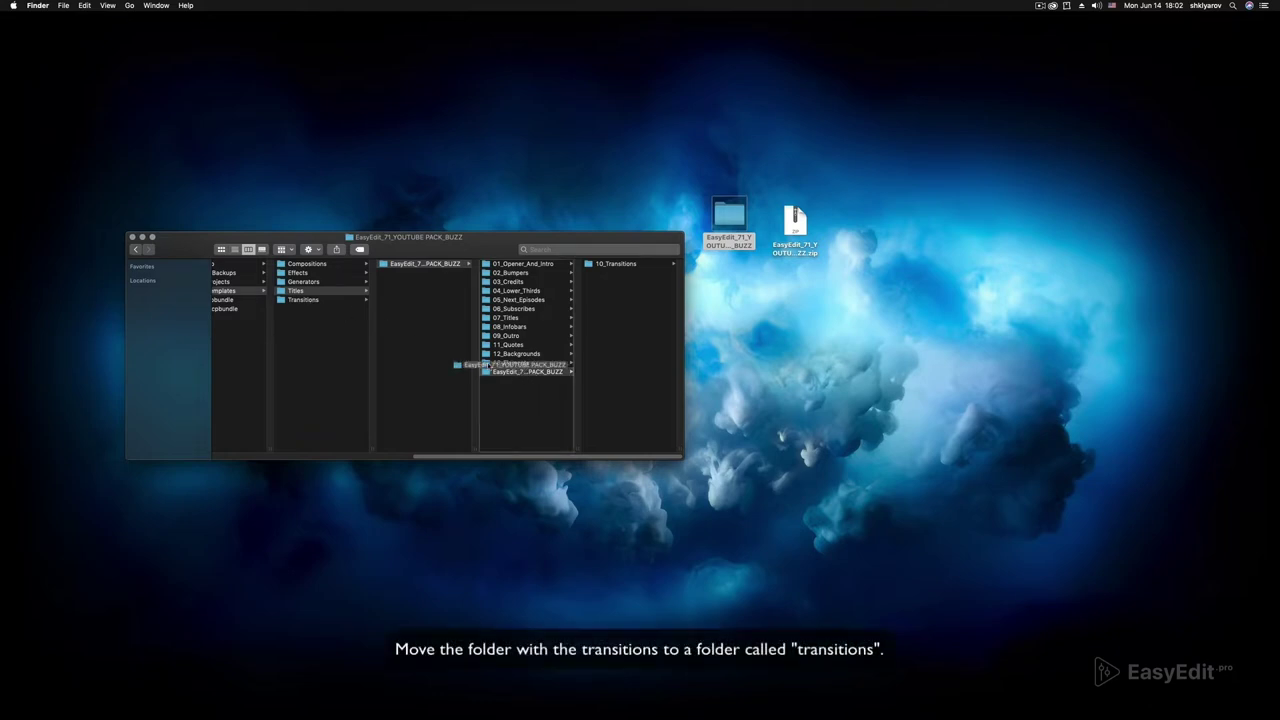
left_click(303, 299)
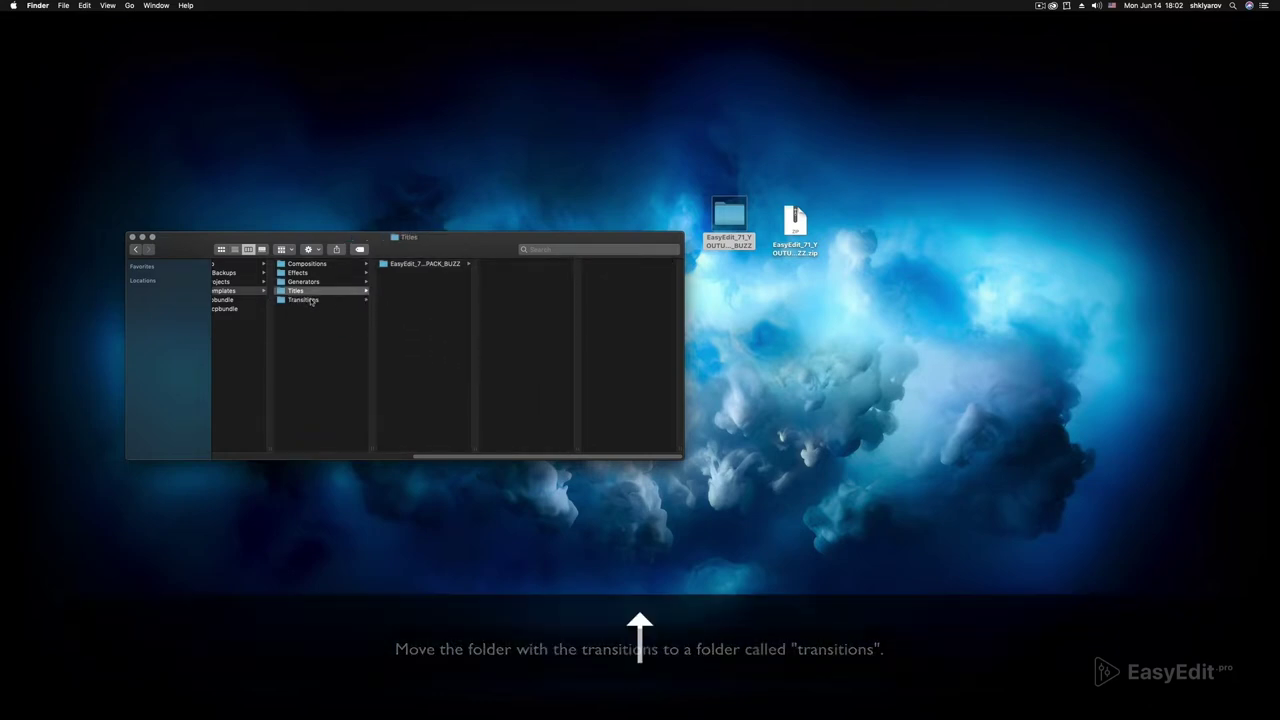
key("Right")
left_click(318, 290)
left_click(418, 263)
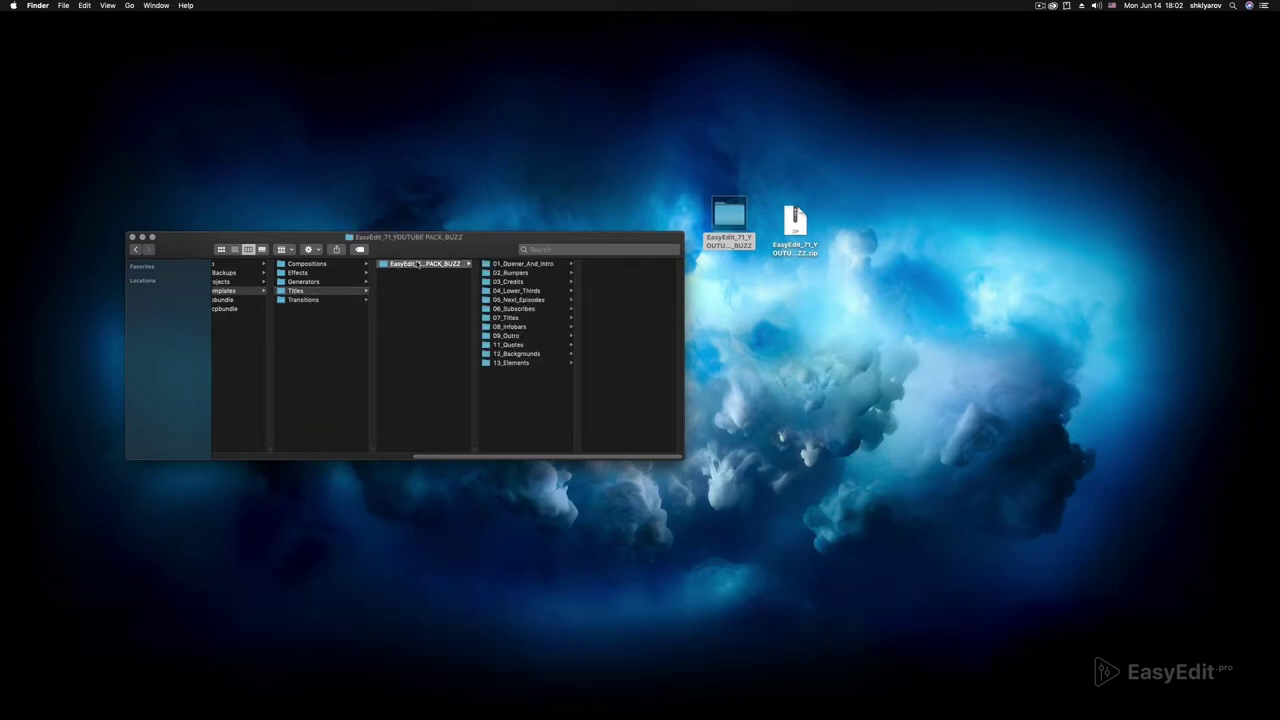
left_click(132, 237)
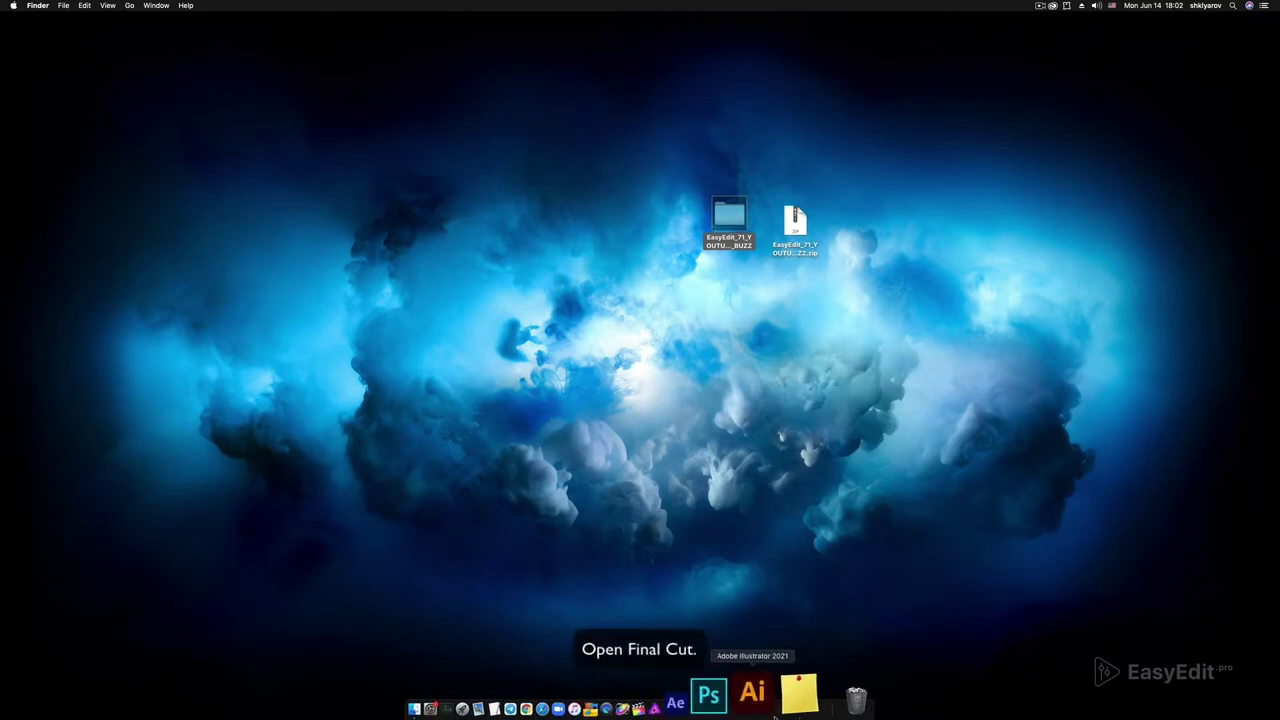
Step: Launch Final Cut Pro and put the EasyEdit Lower_Thirds_01 title on the timeline
left_click(704, 710)
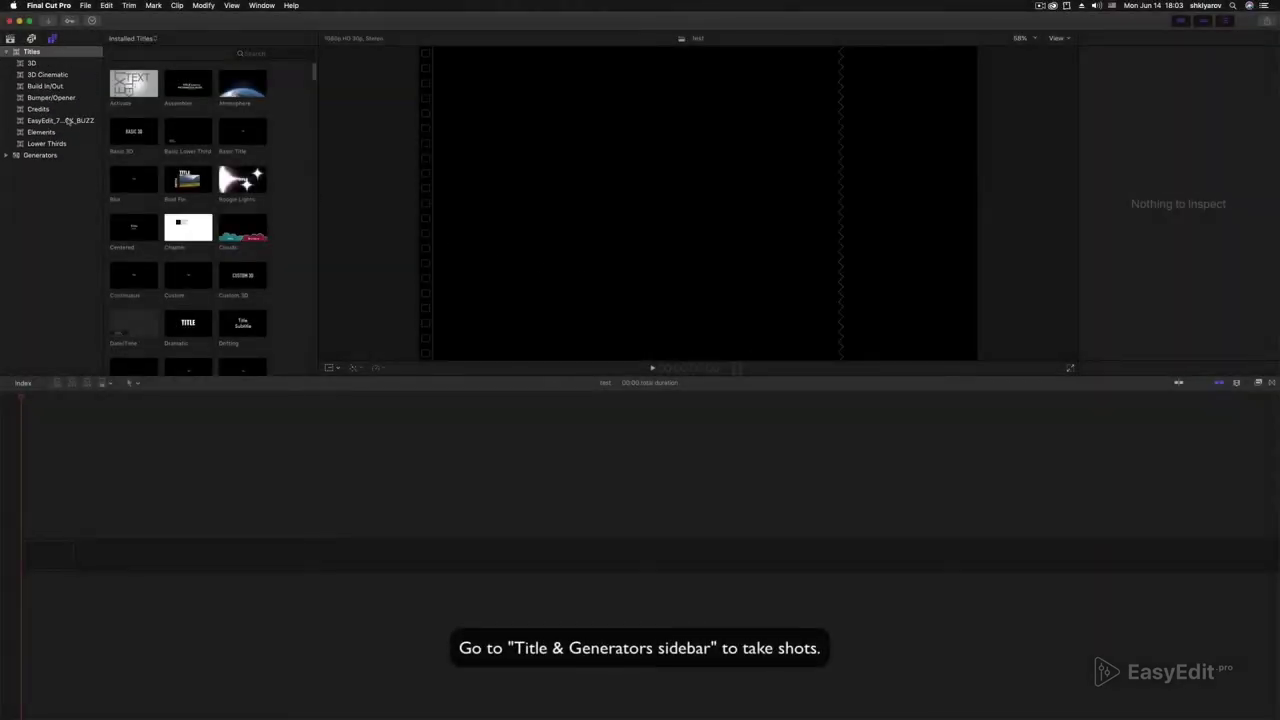
left_click(68, 120)
mouse_move(315, 115)
left_mouse_down()
mouse_move(310, 357)
mouse_move(306, 97)
left_mouse_up()
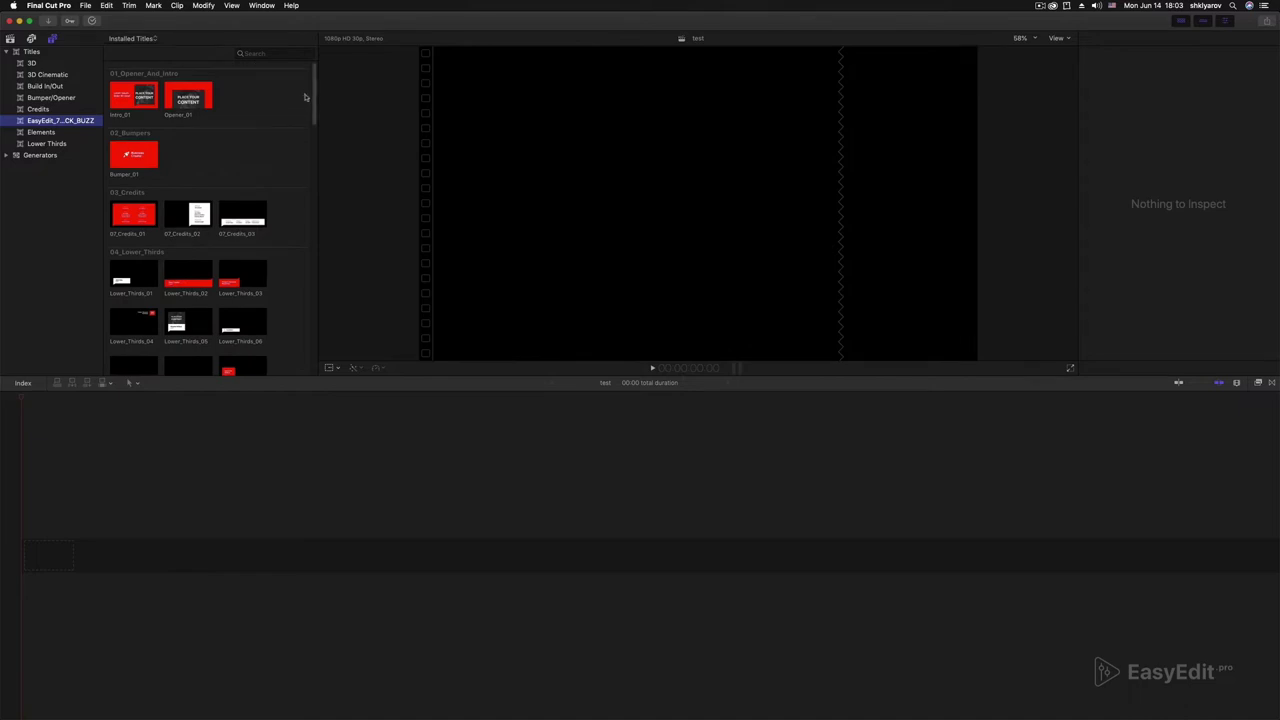
double_click(128, 278)
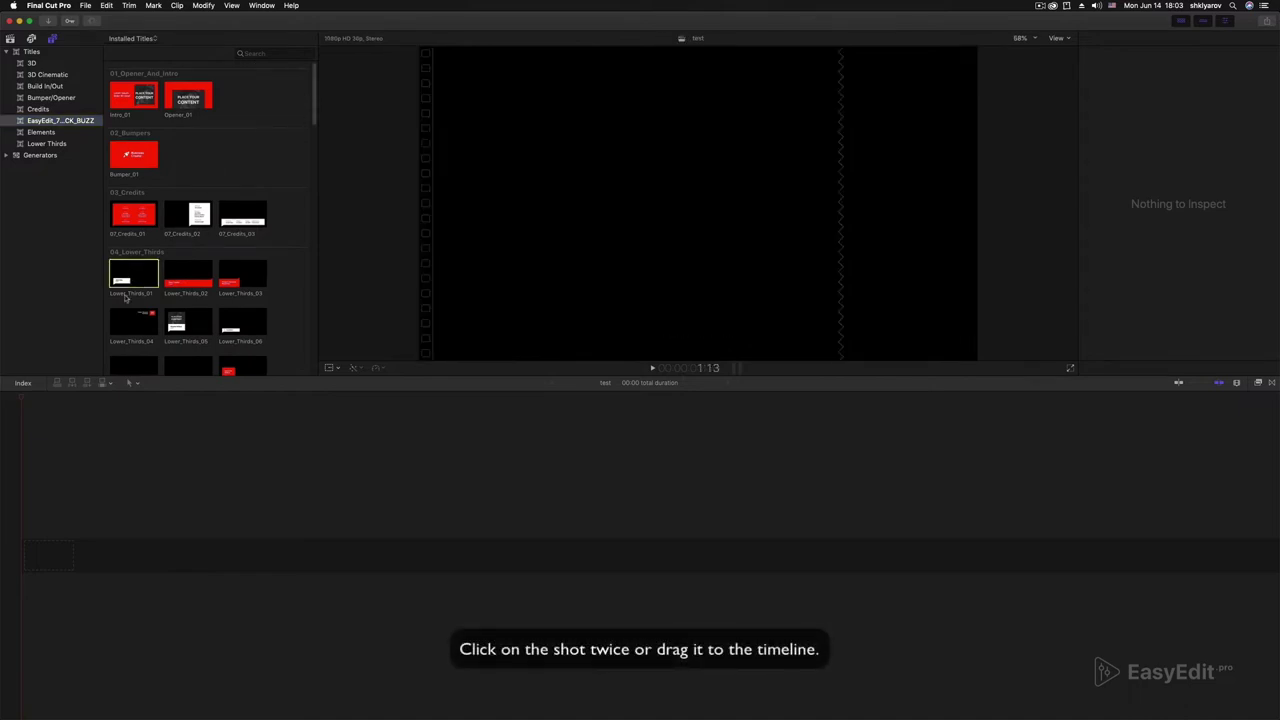
left_click(57, 551)
key("Delete")
double_click(127, 272)
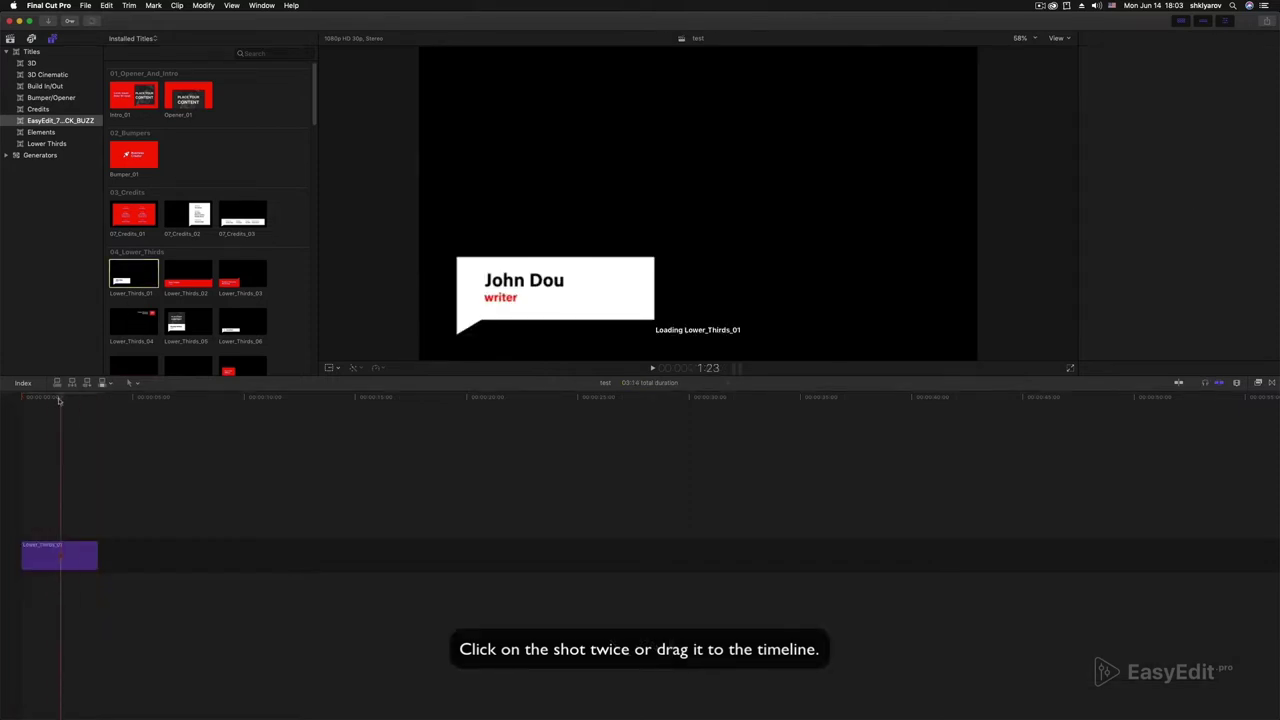
left_click(28, 399)
key("space")
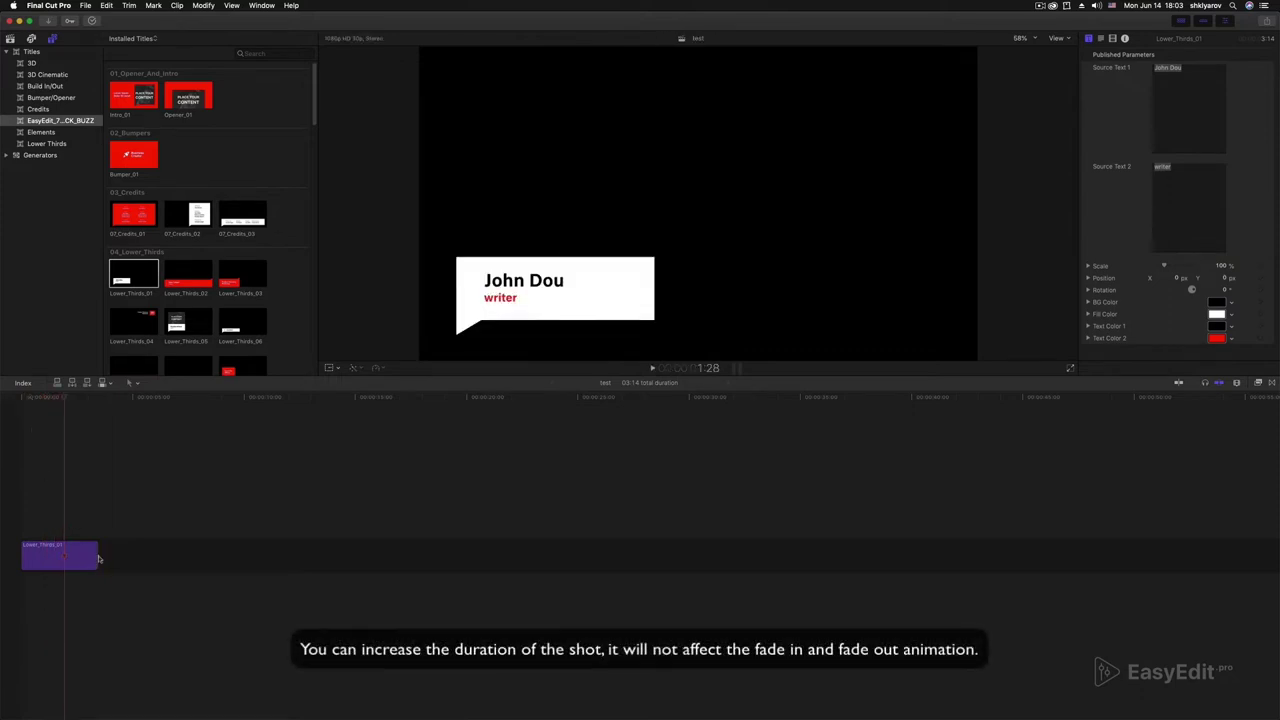
left_click_drag(97, 555, 287, 556)
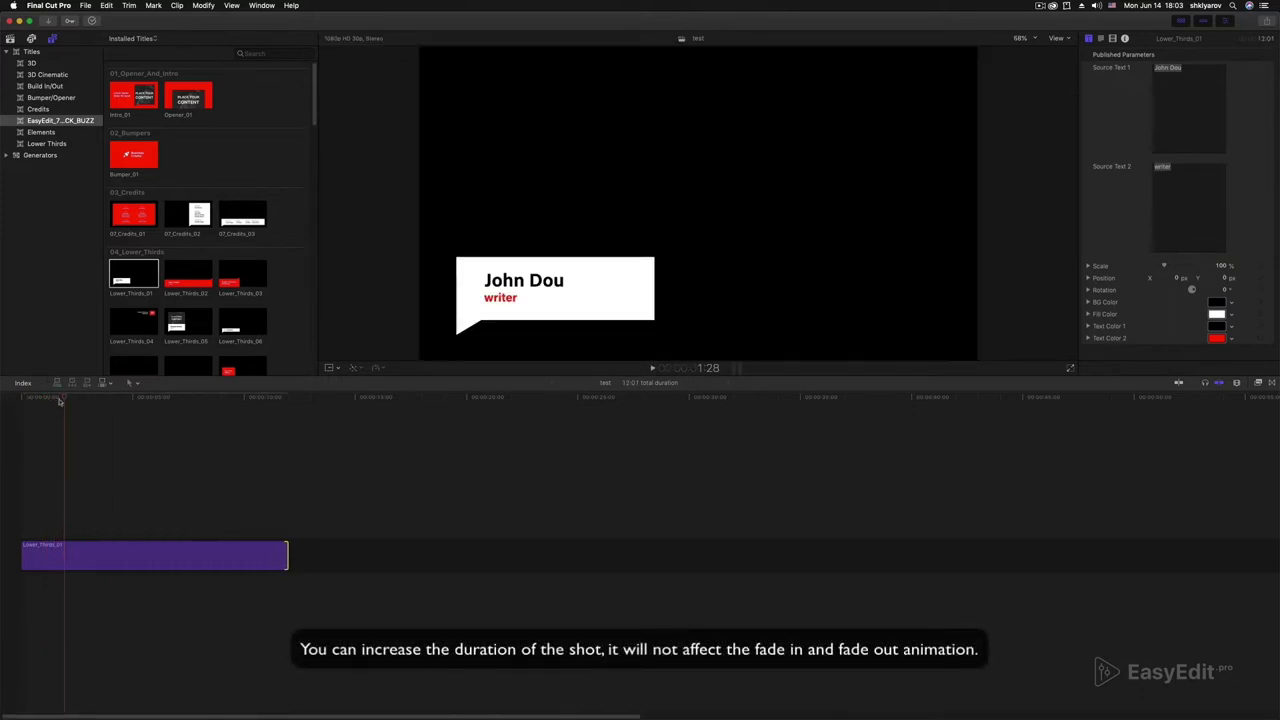
left_click(23, 399)
key("space")
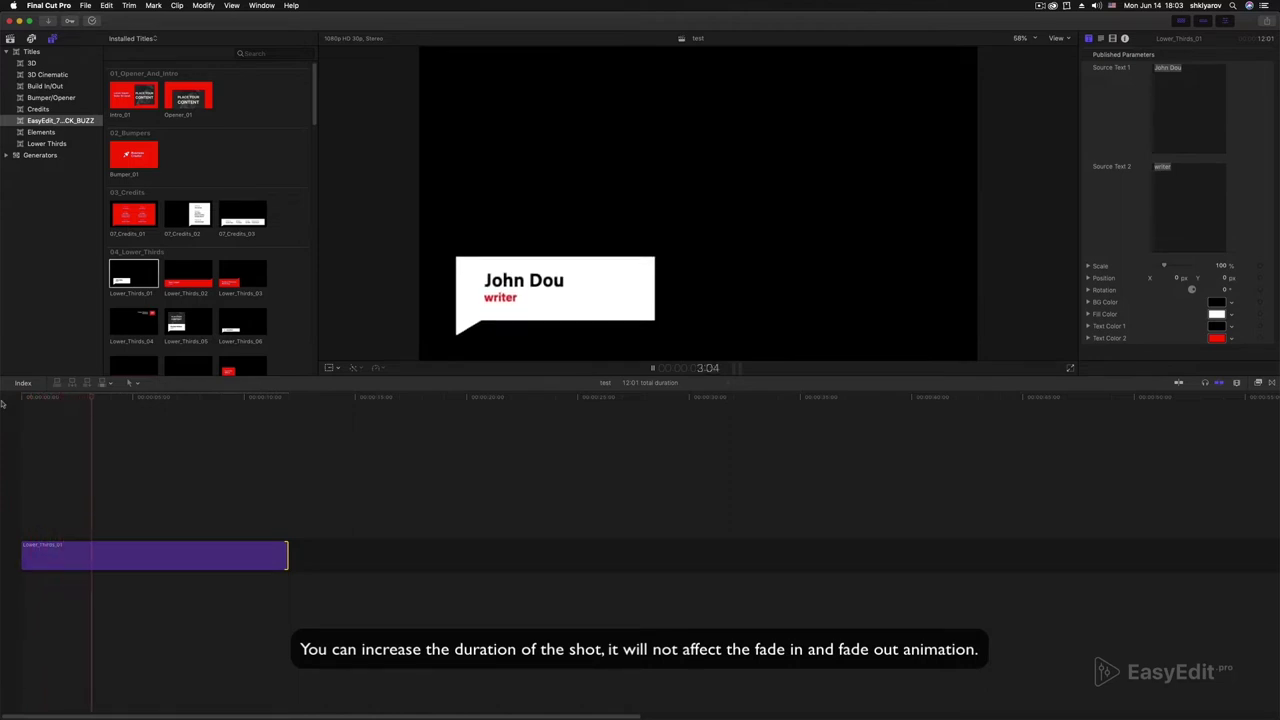
key("space")
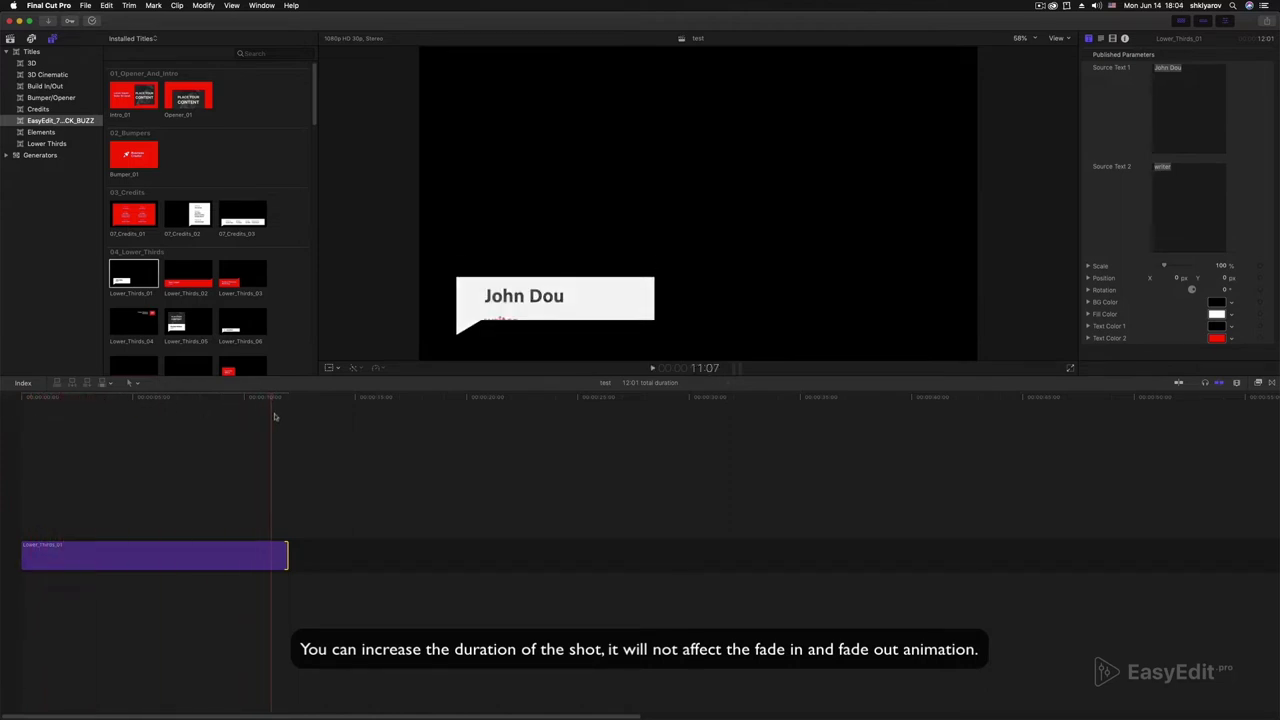
key("super+z")
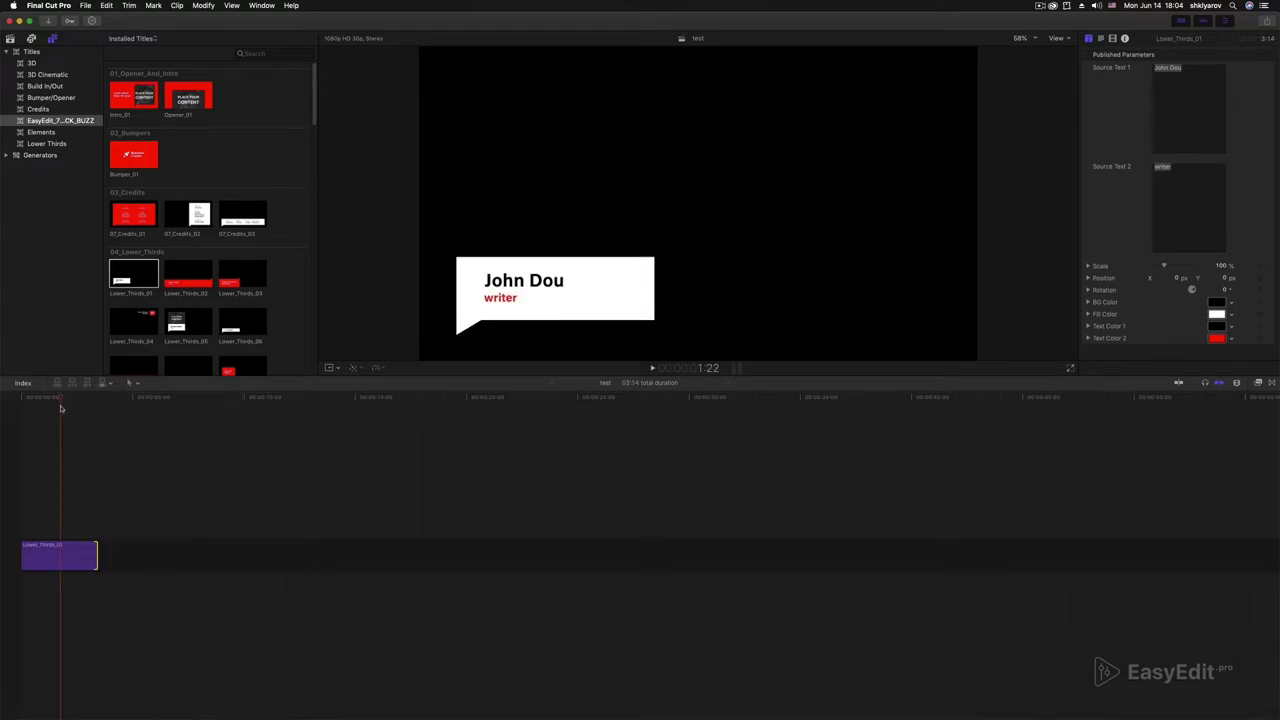
Step: Select the 'John Dou' name text in the viewer and retype it as 'Your Text Here'
left_click(495, 284)
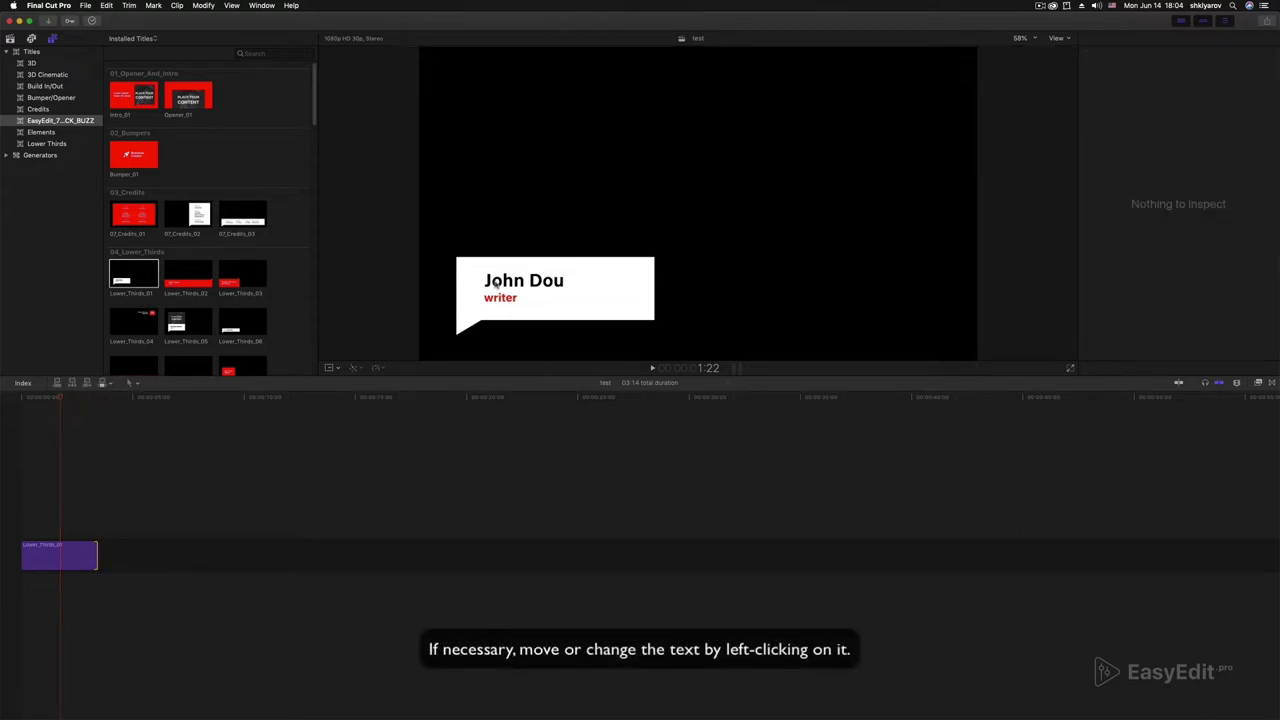
left_click(494, 284)
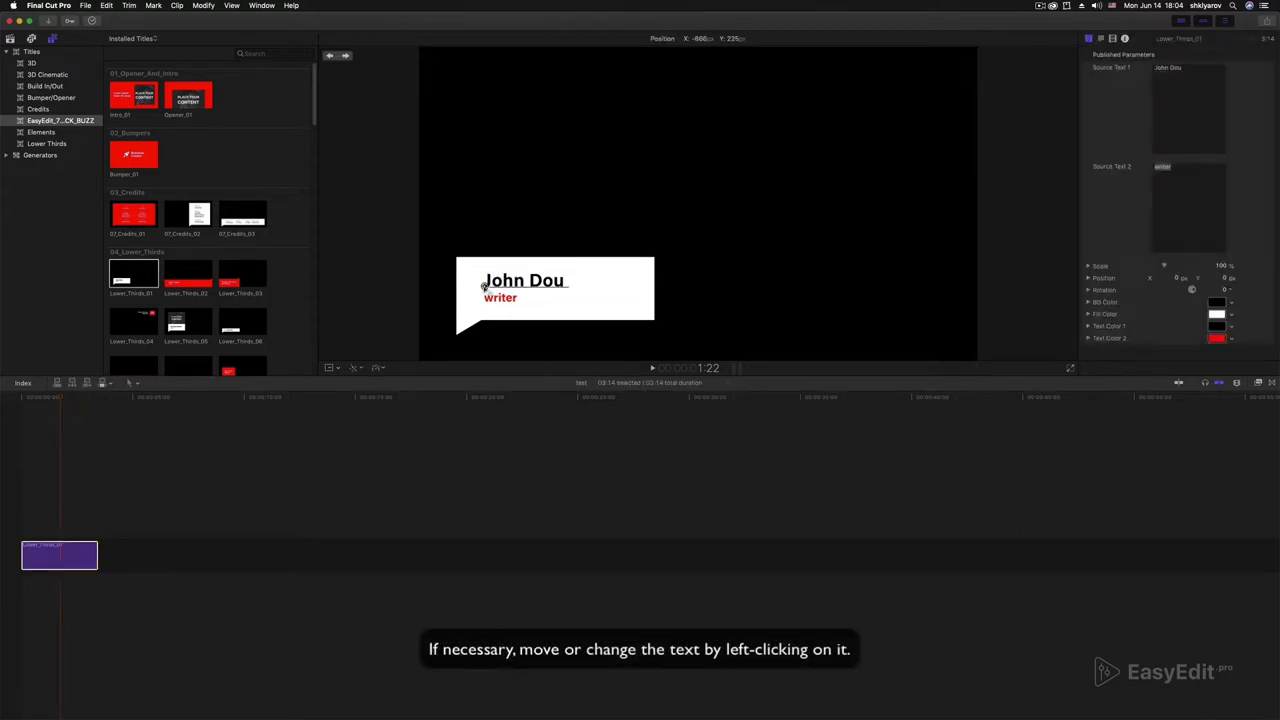
left_click_drag(484, 286, 477, 292)
key("super+z")
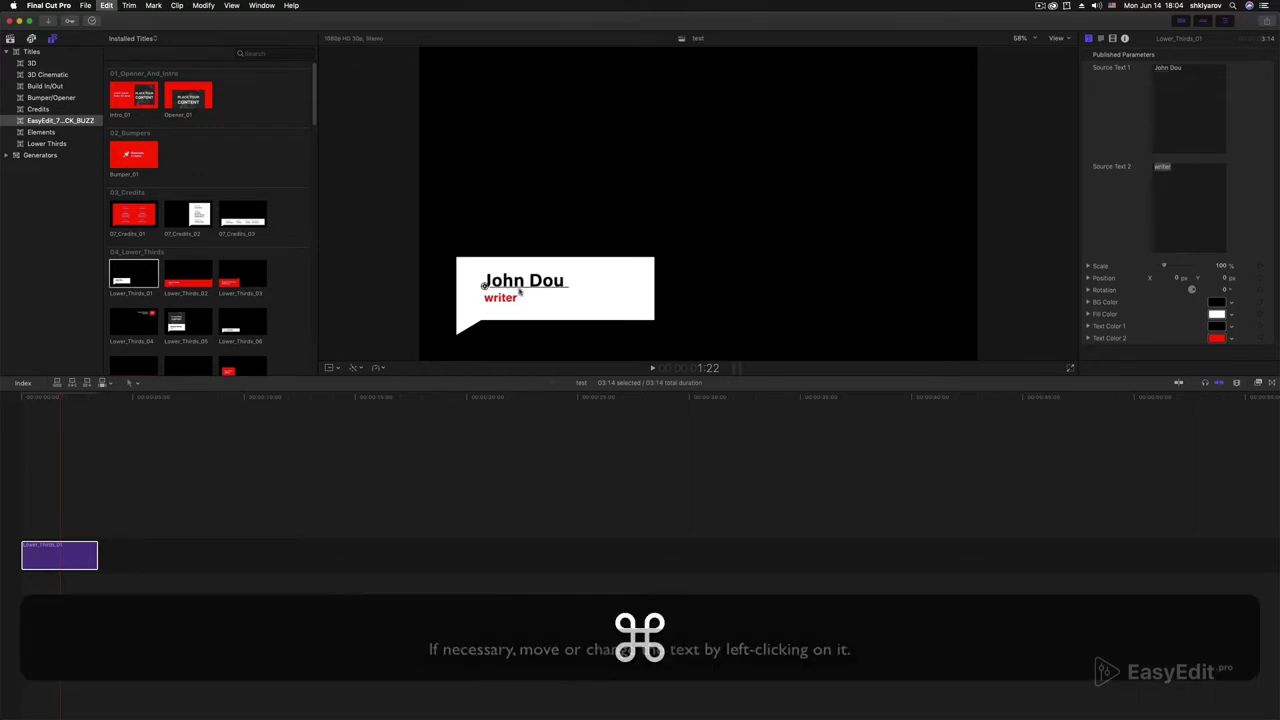
key("super+a")
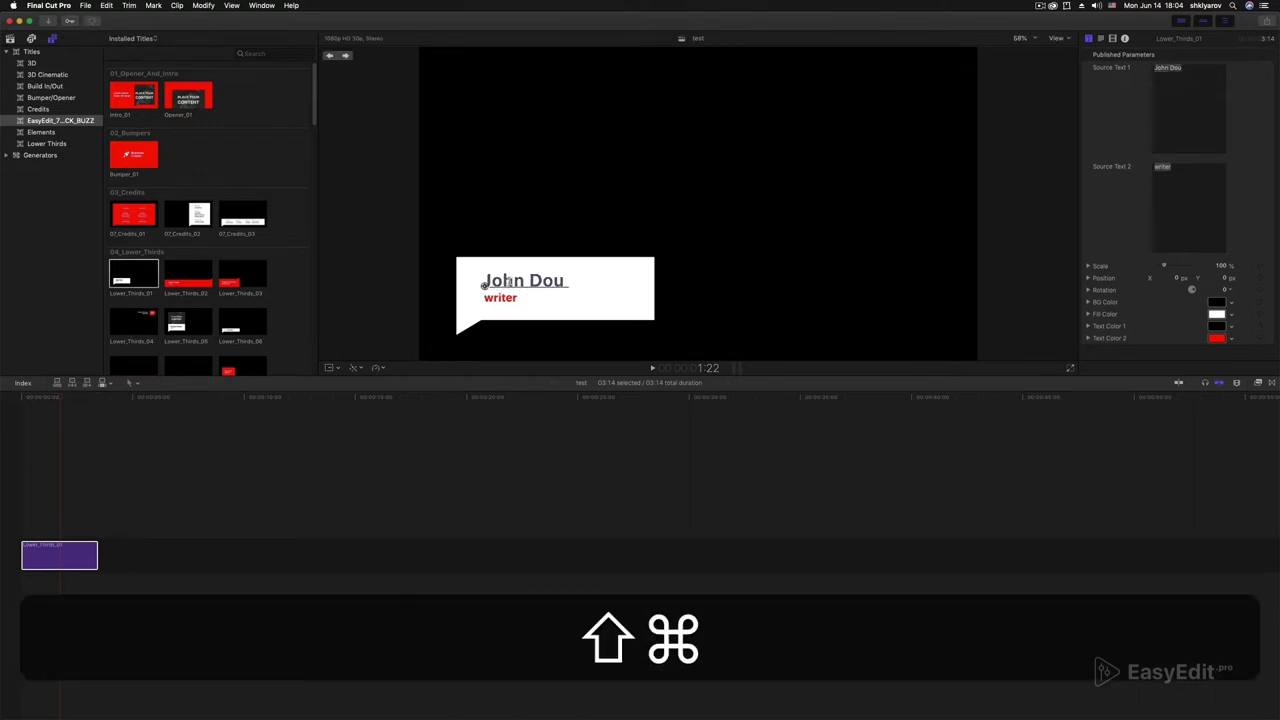
type("Your T")
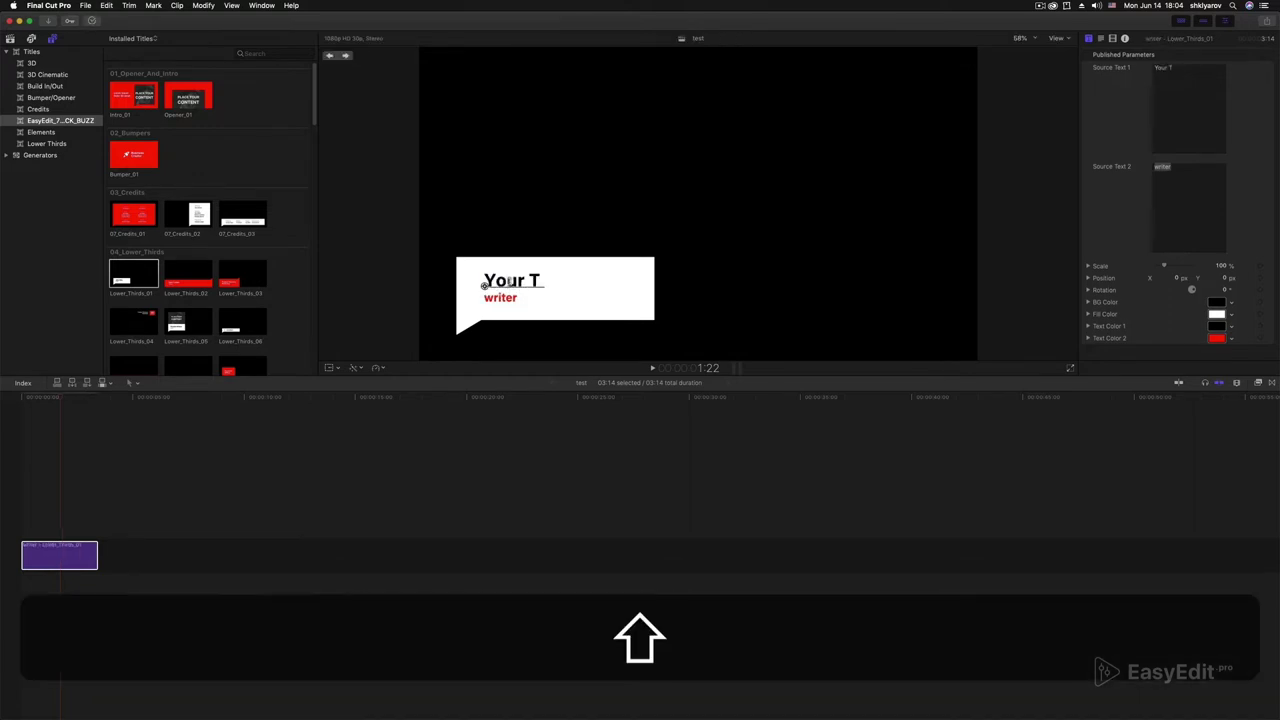
type("ext Here")
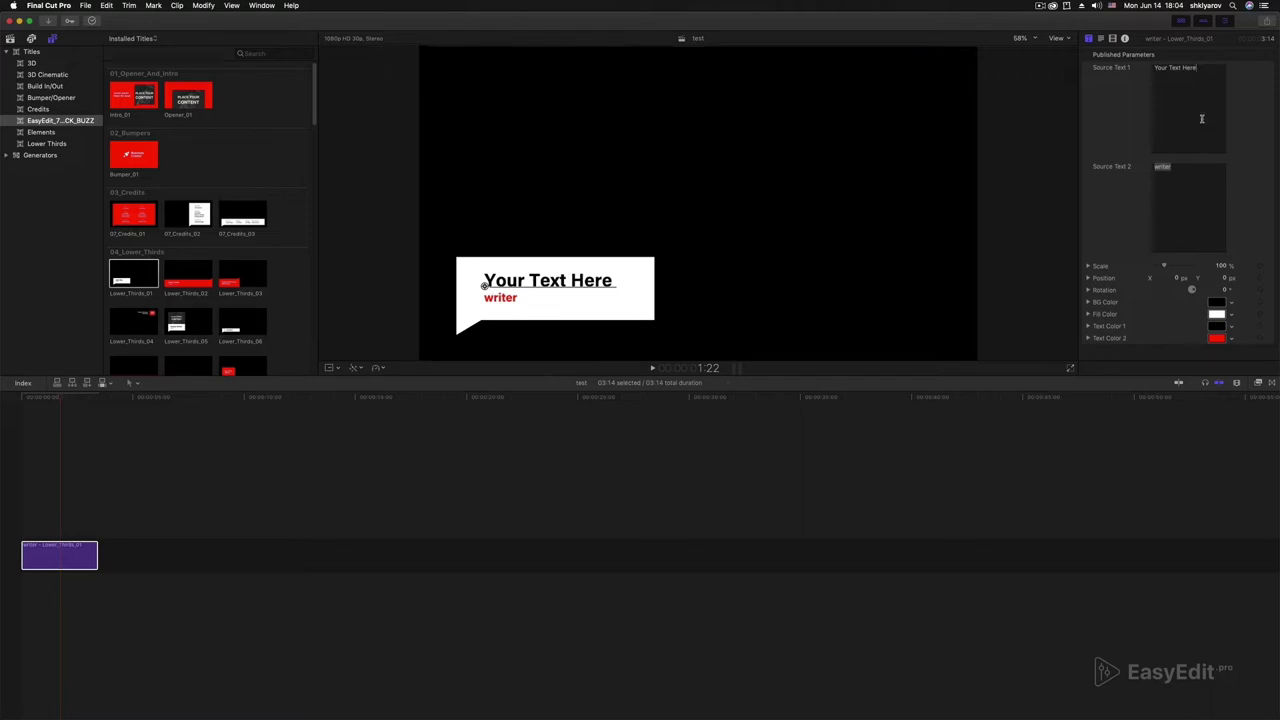
Step: Set the headline font to Acre in Medium weight in the Text Inspector
left_click(1101, 40)
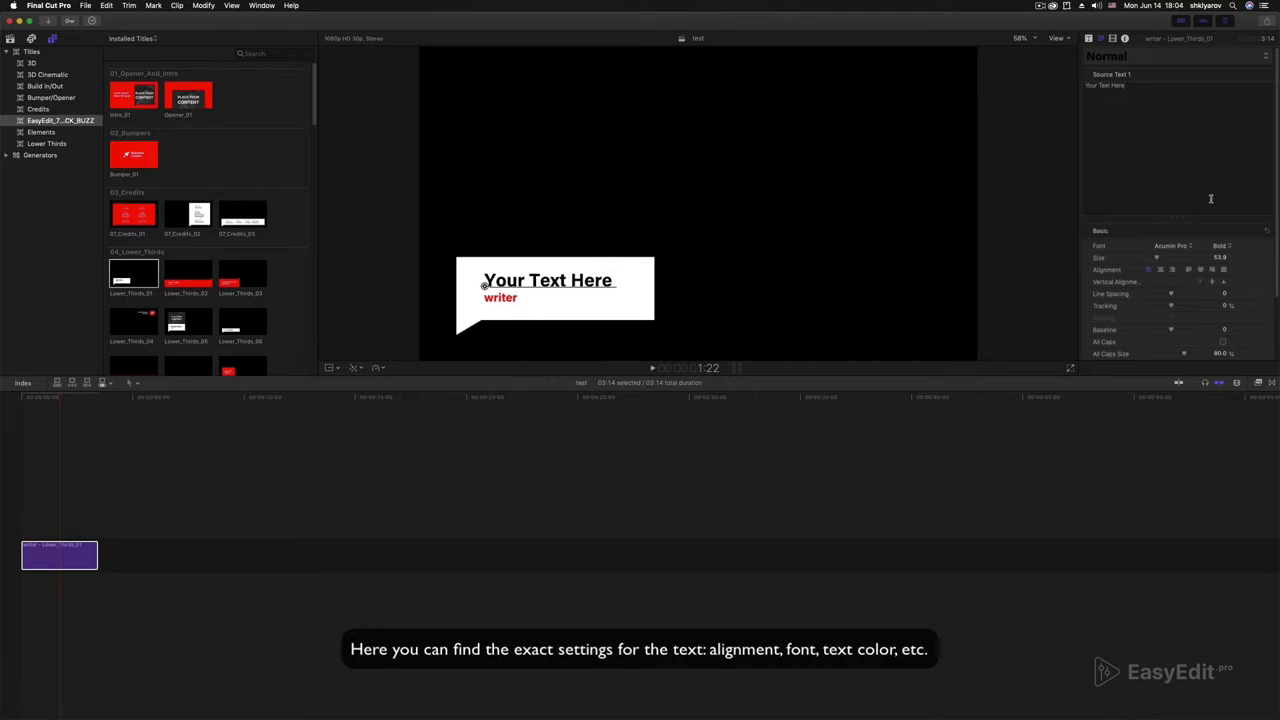
left_click(1183, 247)
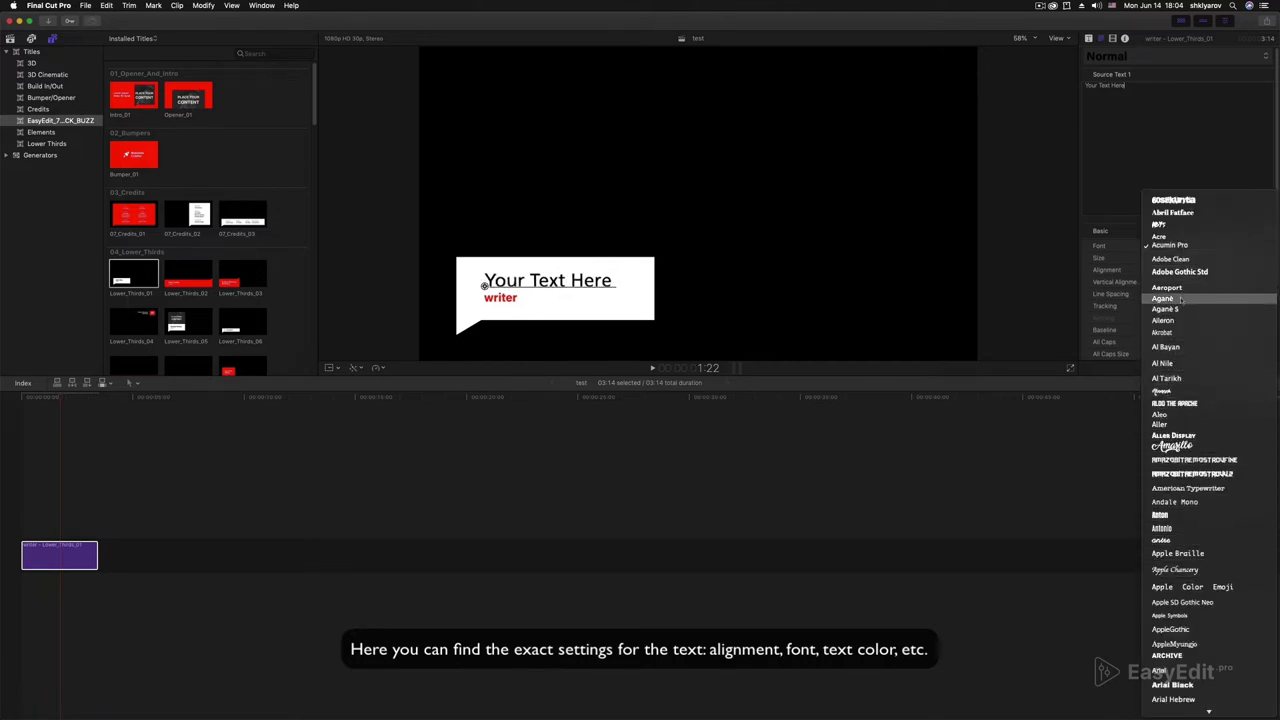
left_click(1180, 237)
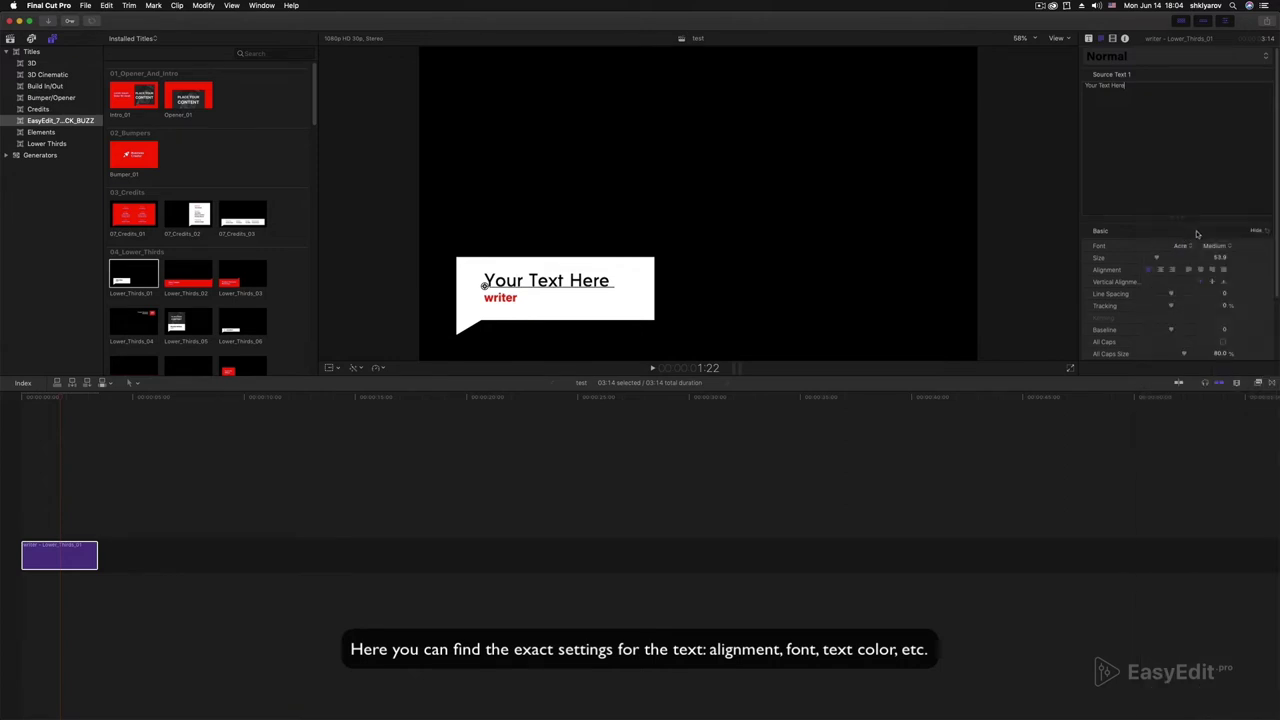
left_click(1217, 246)
left_click(1218, 247)
Step: Try a larger headline size and a sea-foam face colour, then undo both
left_click_drag(1155, 259, 1160, 259)
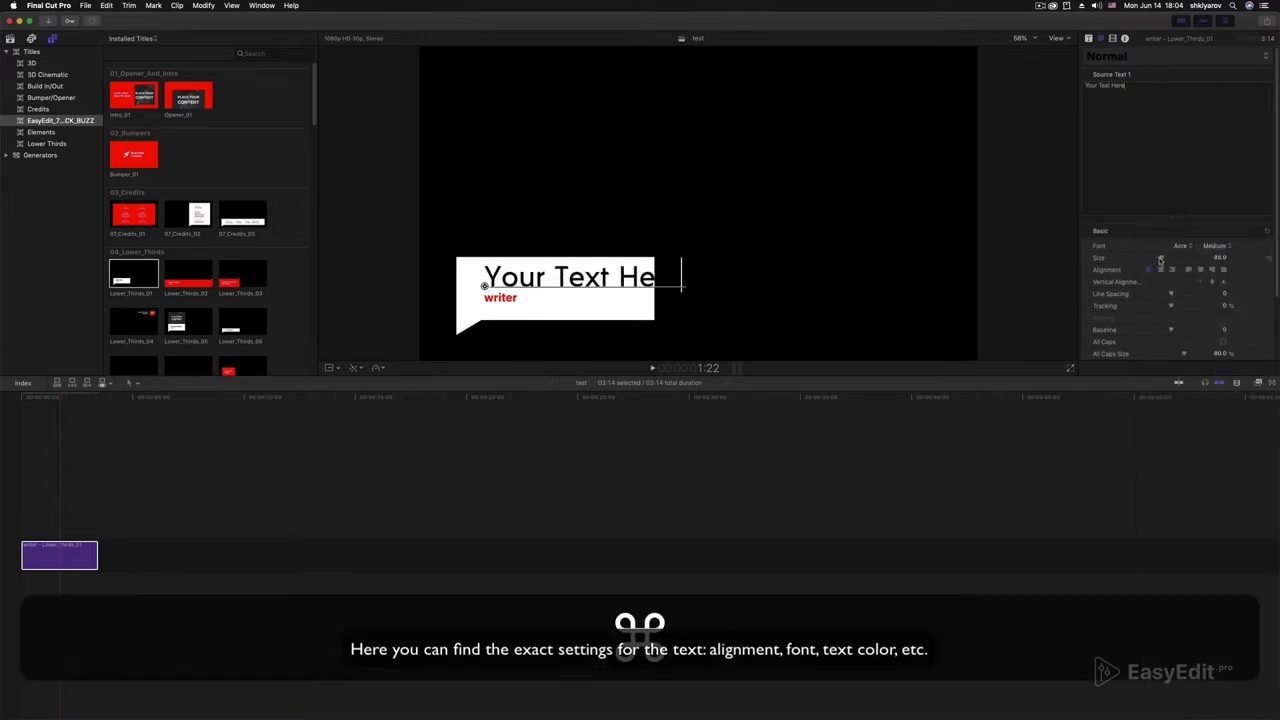
key("super+z")
scroll(1139, 233, "down", 3)
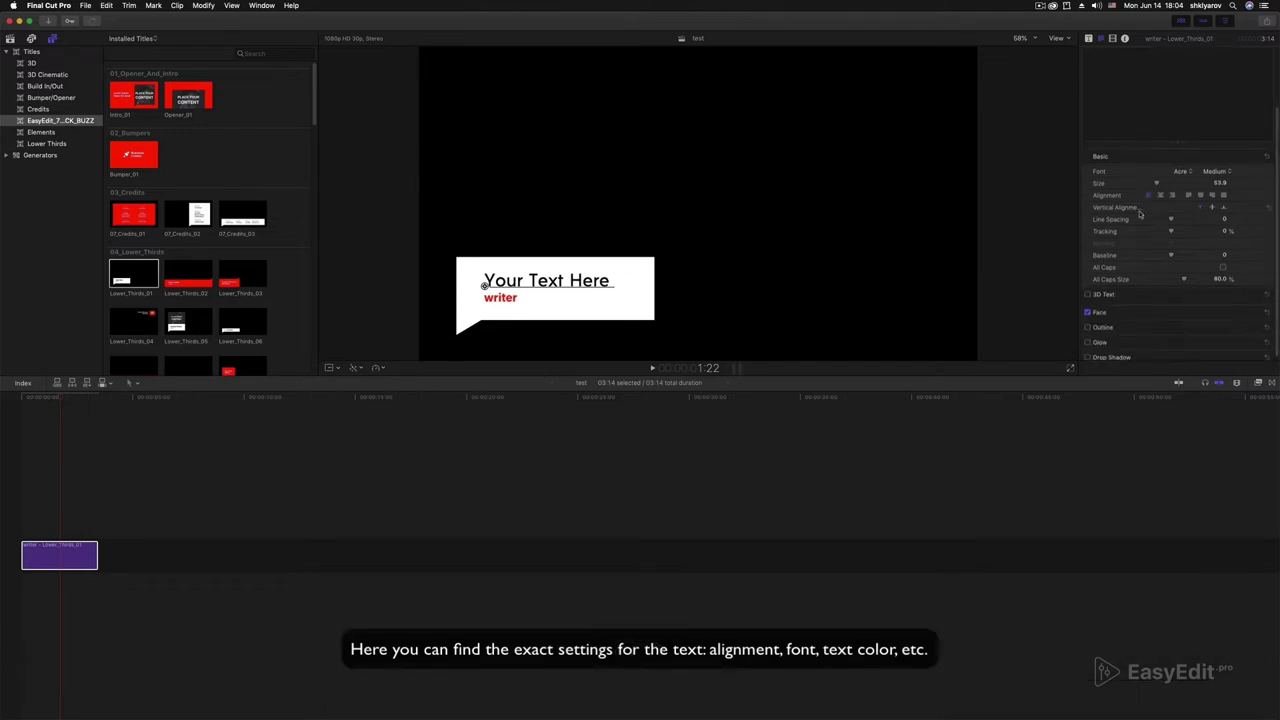
left_click(1254, 313)
left_click(1217, 336)
left_click(676, 205)
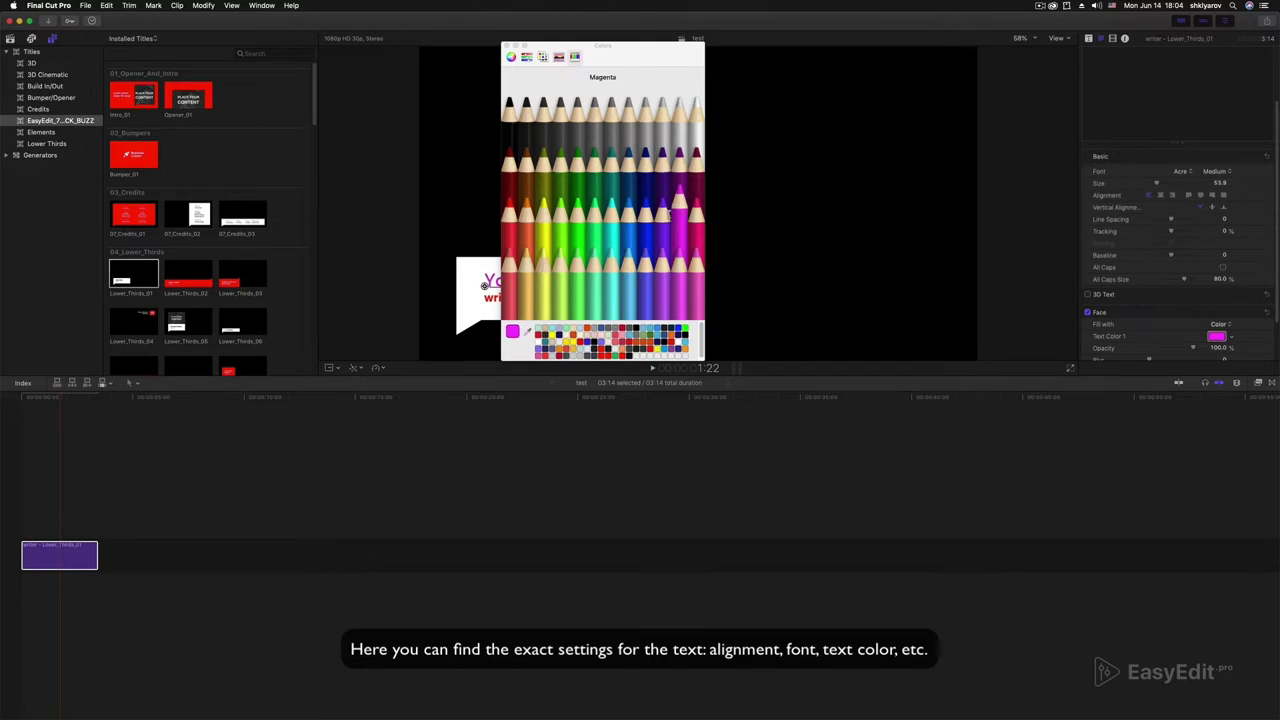
left_click(594, 205)
left_click(506, 46)
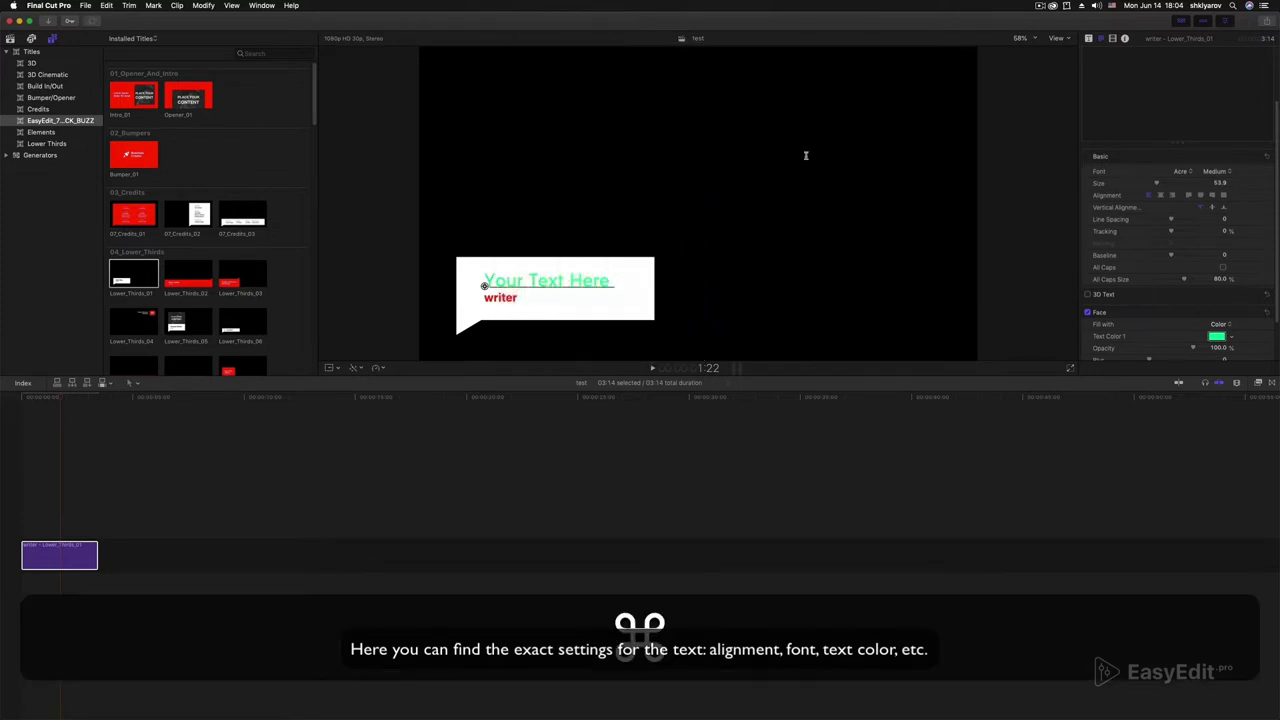
key("super+z")
key("super+z")
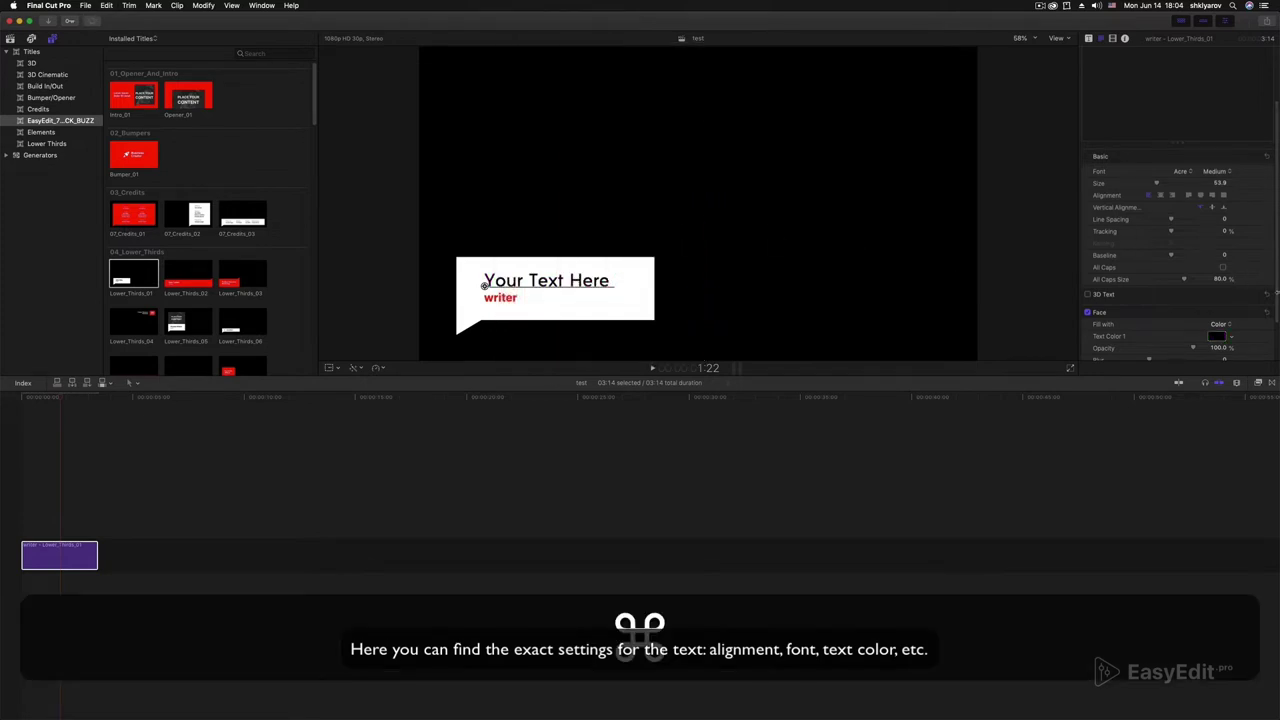
scroll(1100, 60, "up", 3)
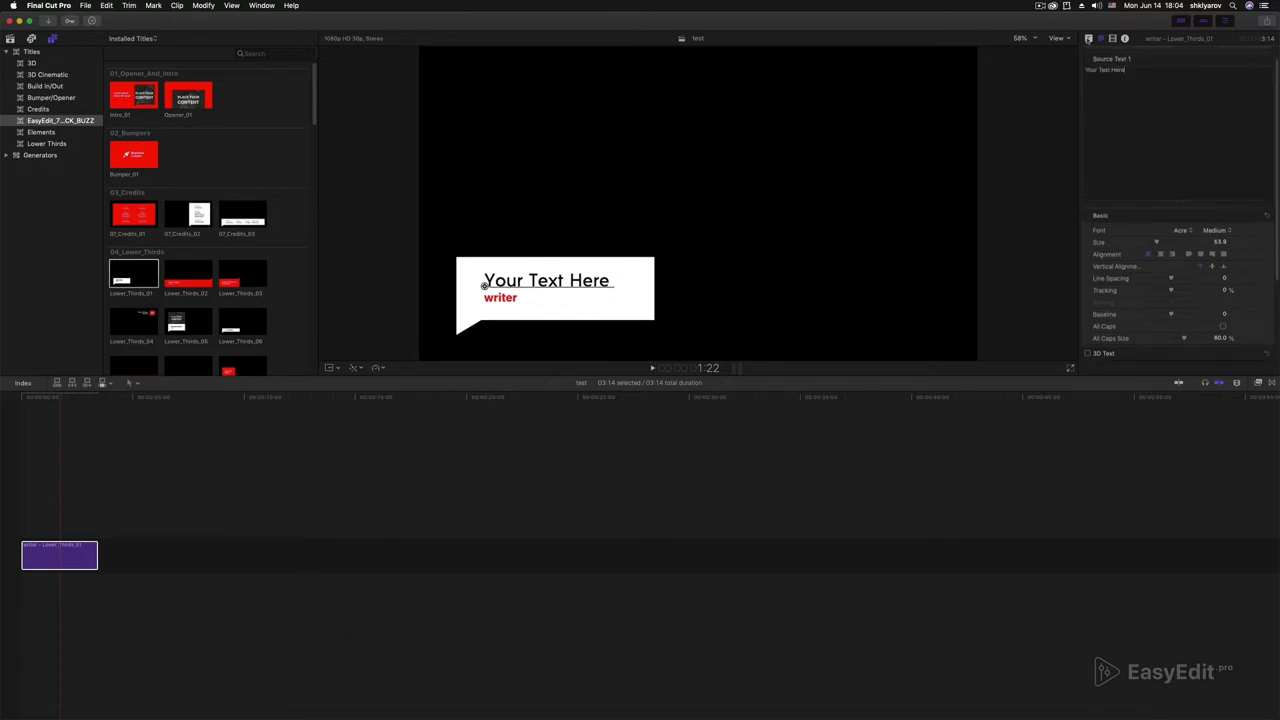
Step: Change the second line to 'Your text' and make the background colour white
left_click(1088, 38)
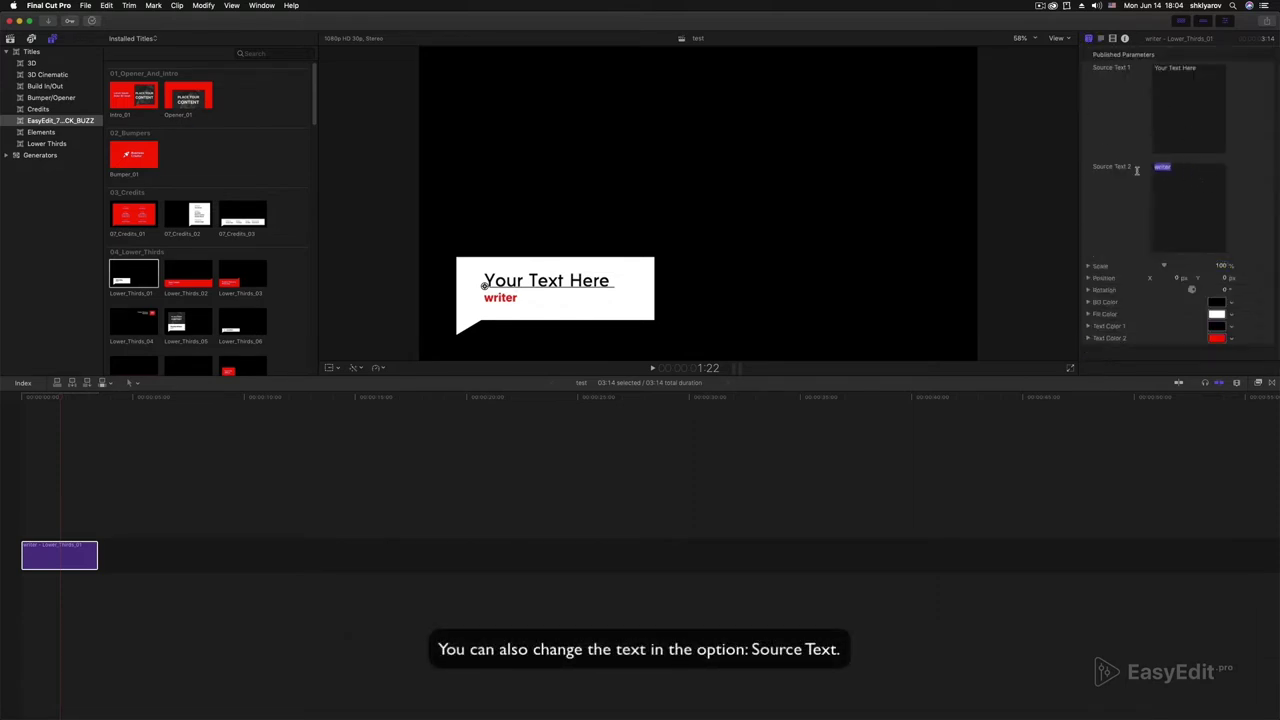
type("yo")
left_click(1216, 302)
left_click(665, 160)
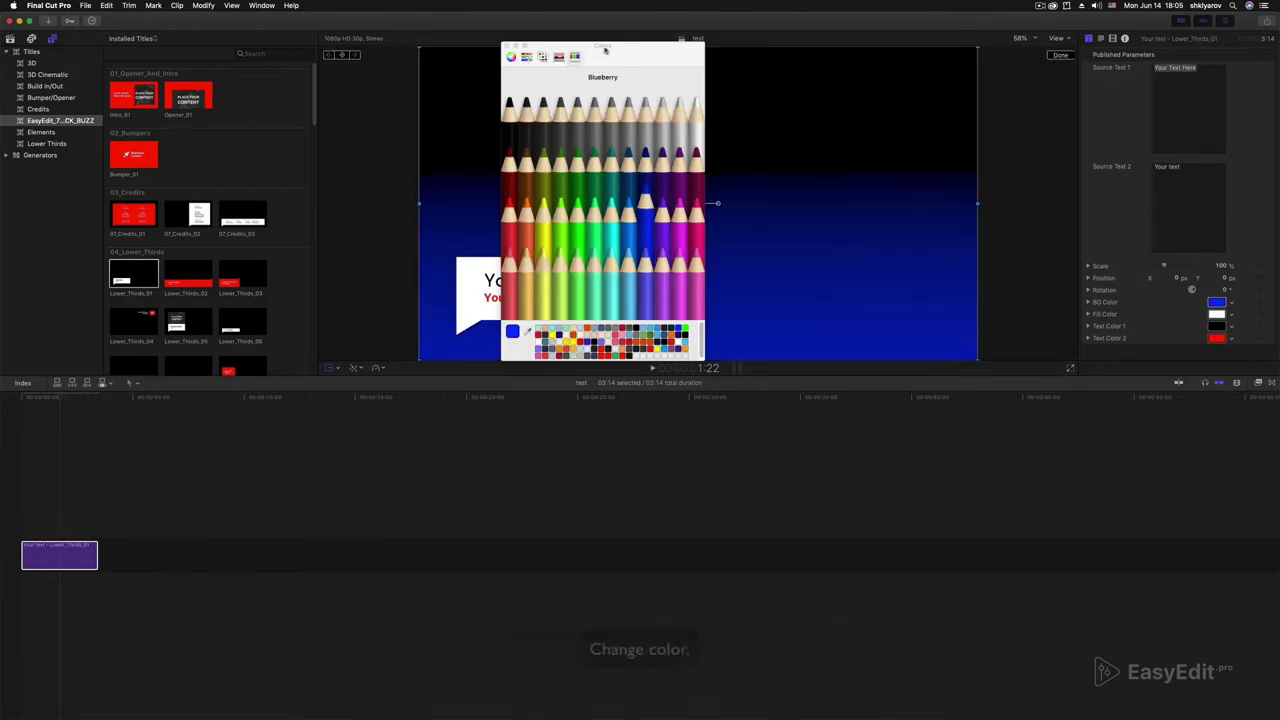
left_click_drag(600, 50, 925, 50)
left_click(895, 208)
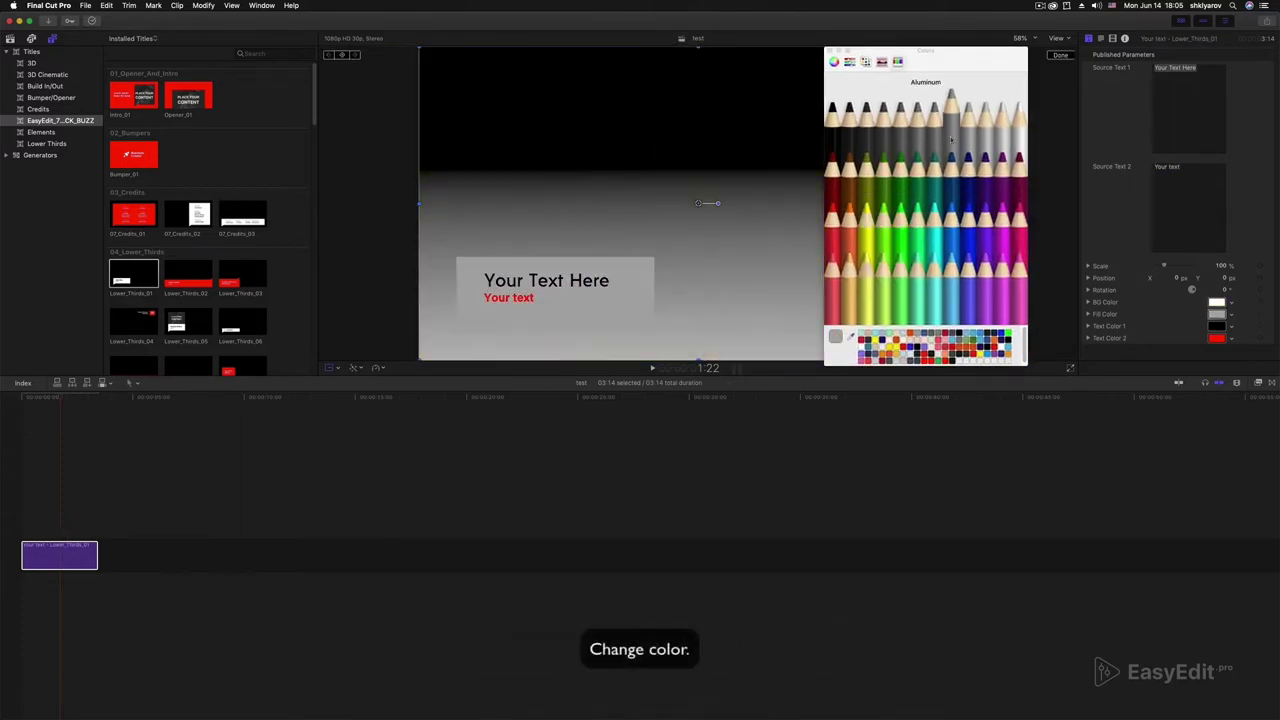
left_click(886, 210)
Step: Make the callout bubble light grey and the 'Your text' subtitle black
left_click(1216, 314)
left_click(968, 212)
left_click(1018, 115)
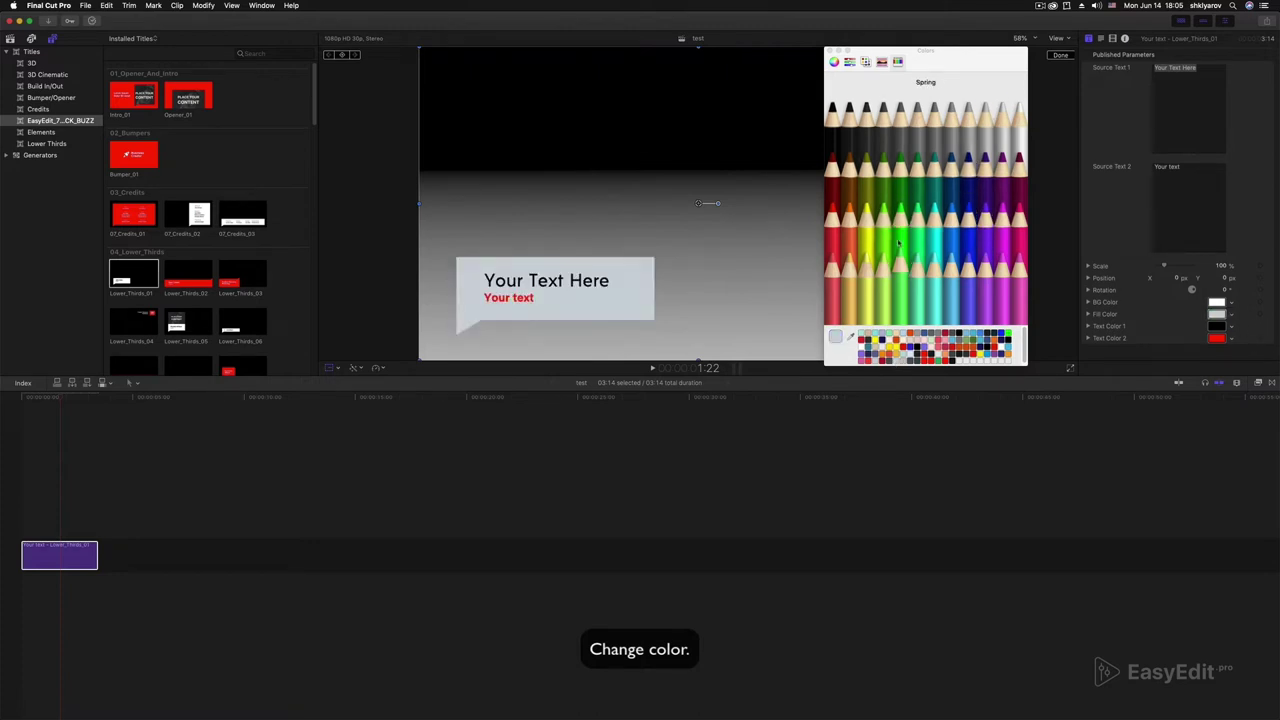
left_click(833, 115)
left_click(829, 50)
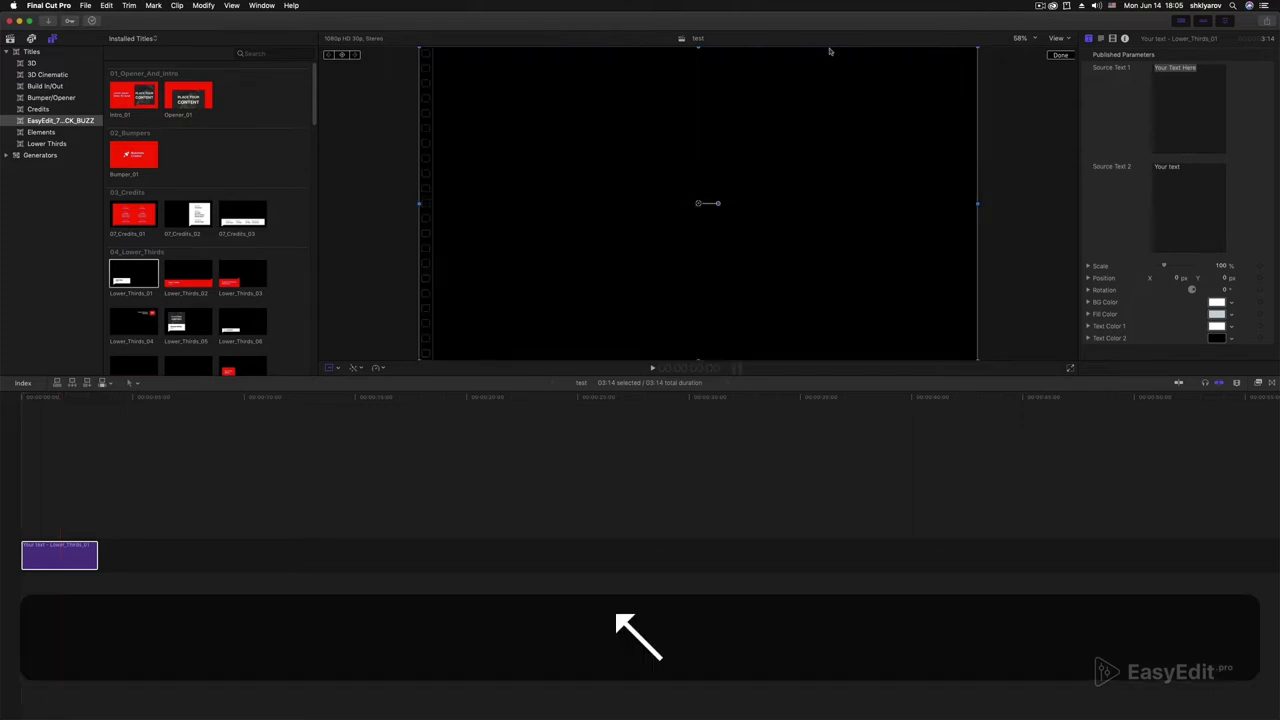
Step: Play the lower third, then drag the overhead-table meeting clip from Libraries into the storyline
key("space")
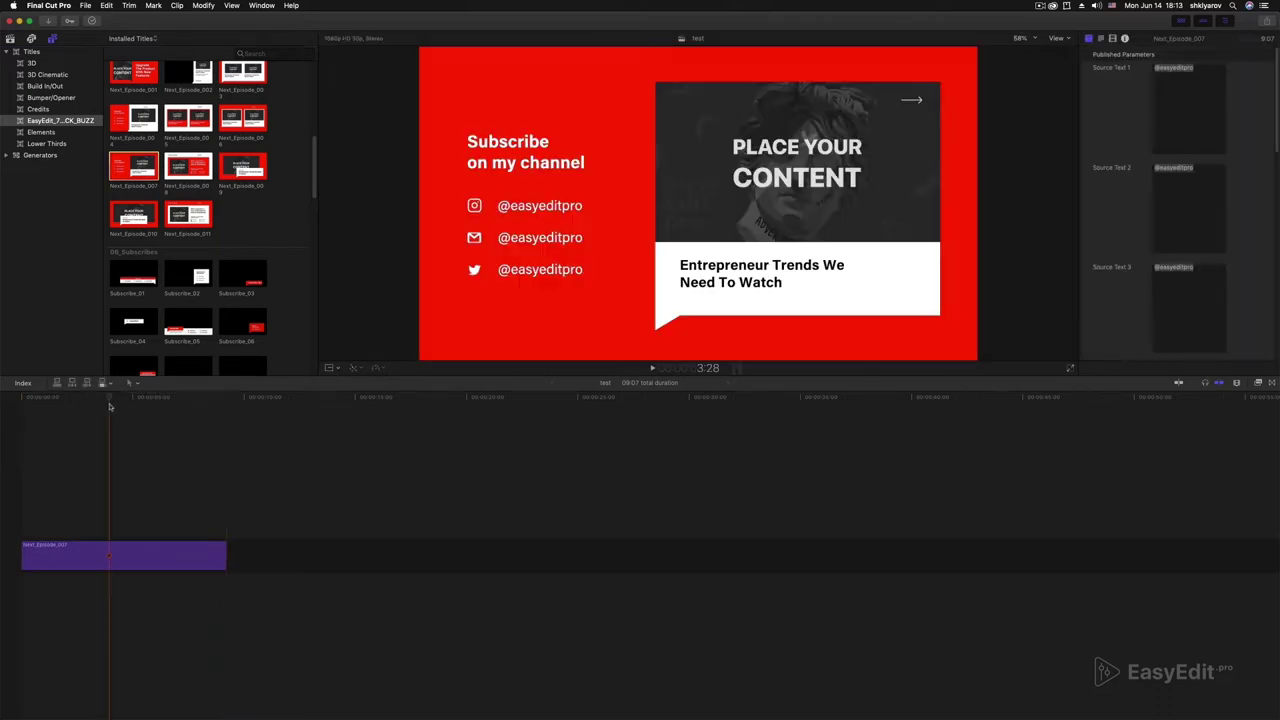
left_click(9, 38)
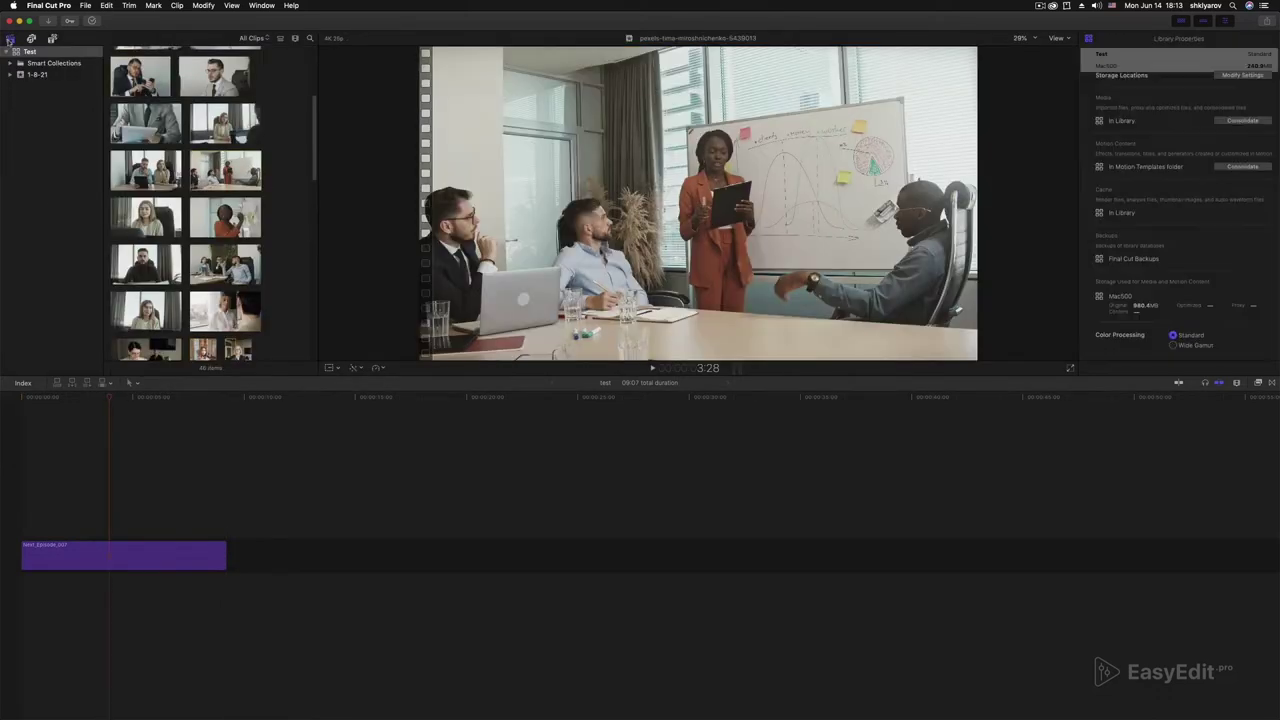
scroll(186, 204, "down", 2)
scroll(186, 204, "down", 2)
scroll(186, 204, "down", 2)
scroll(186, 204, "down", 2)
scroll(186, 204, "down", 3)
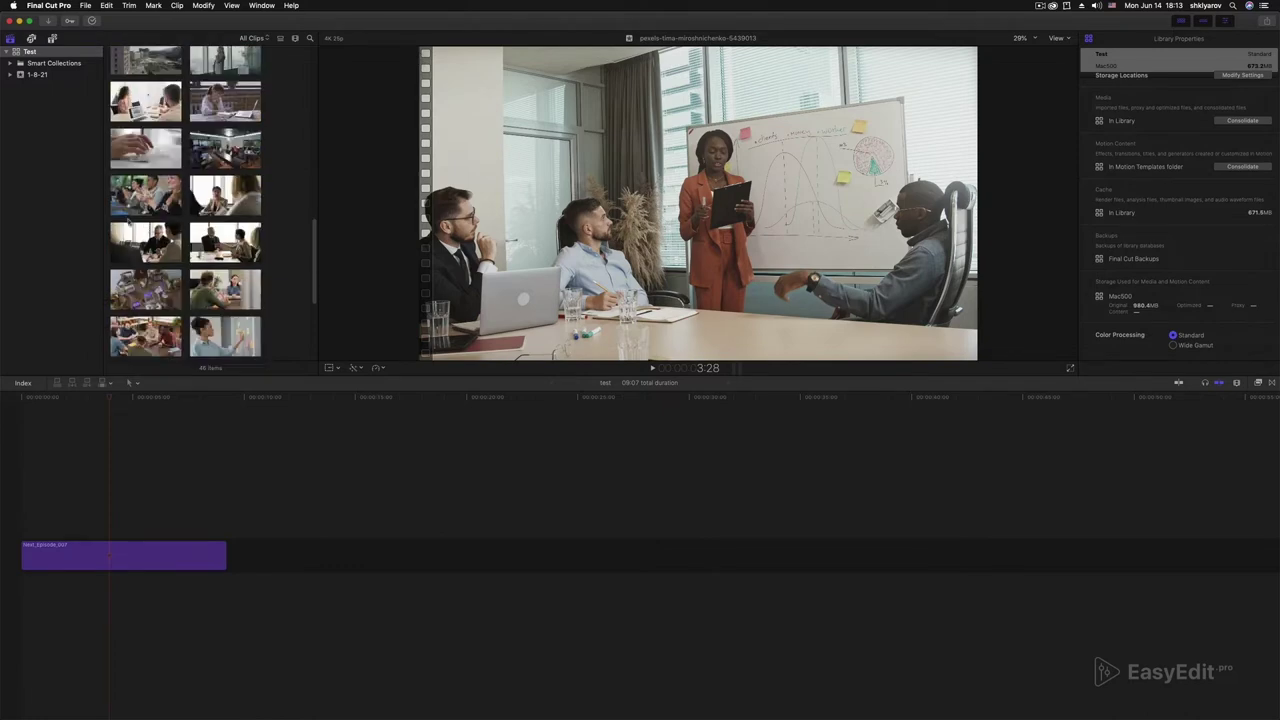
left_click_drag(118, 298, 20, 598)
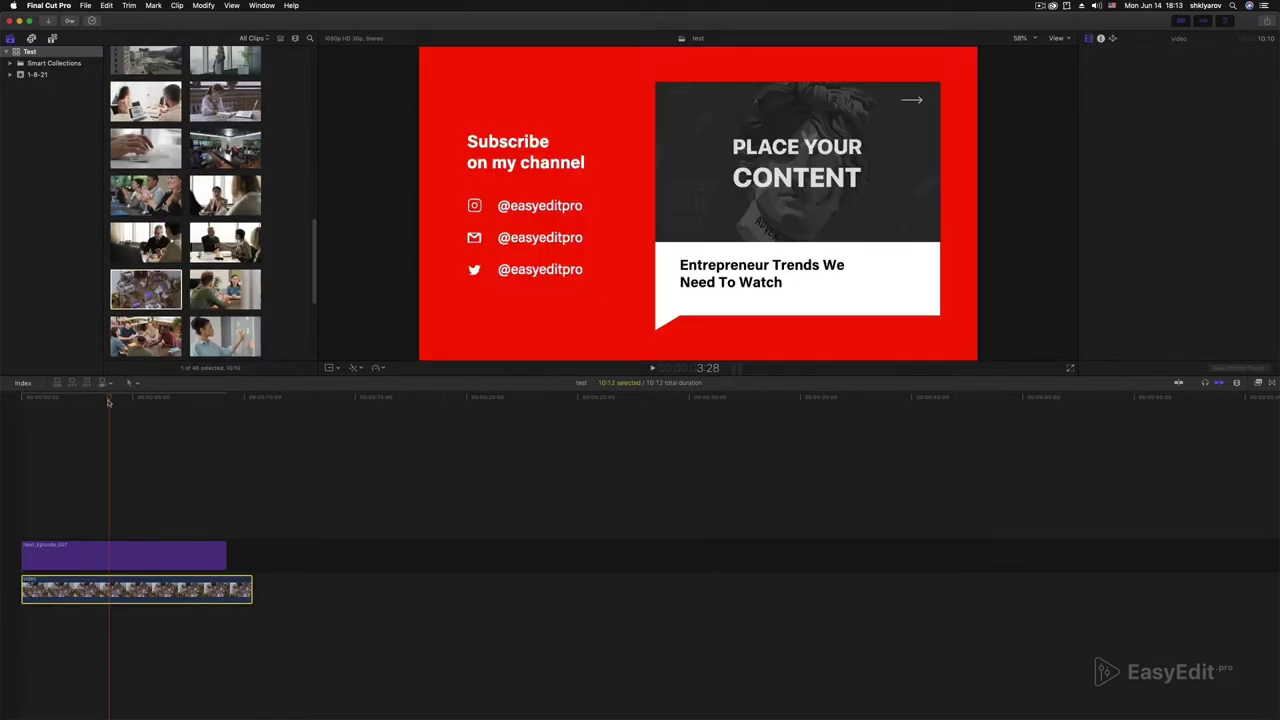
left_click(81, 553)
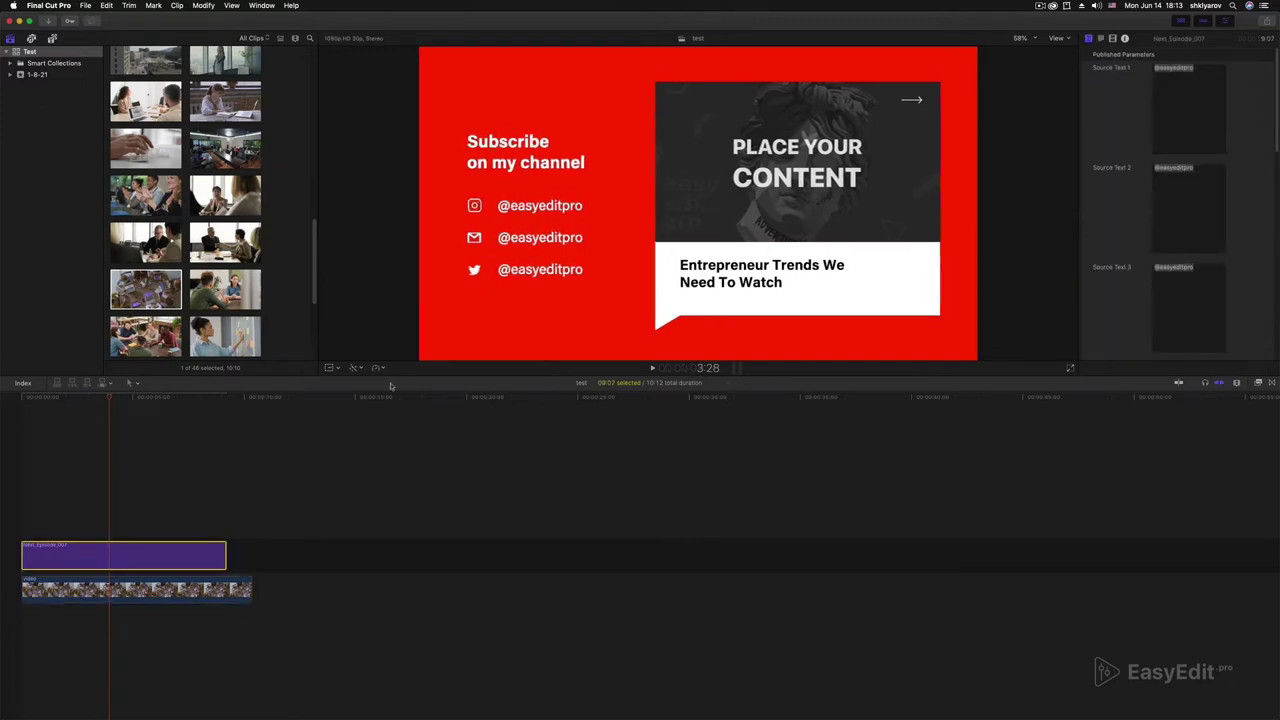
mouse_move(1190, 105)
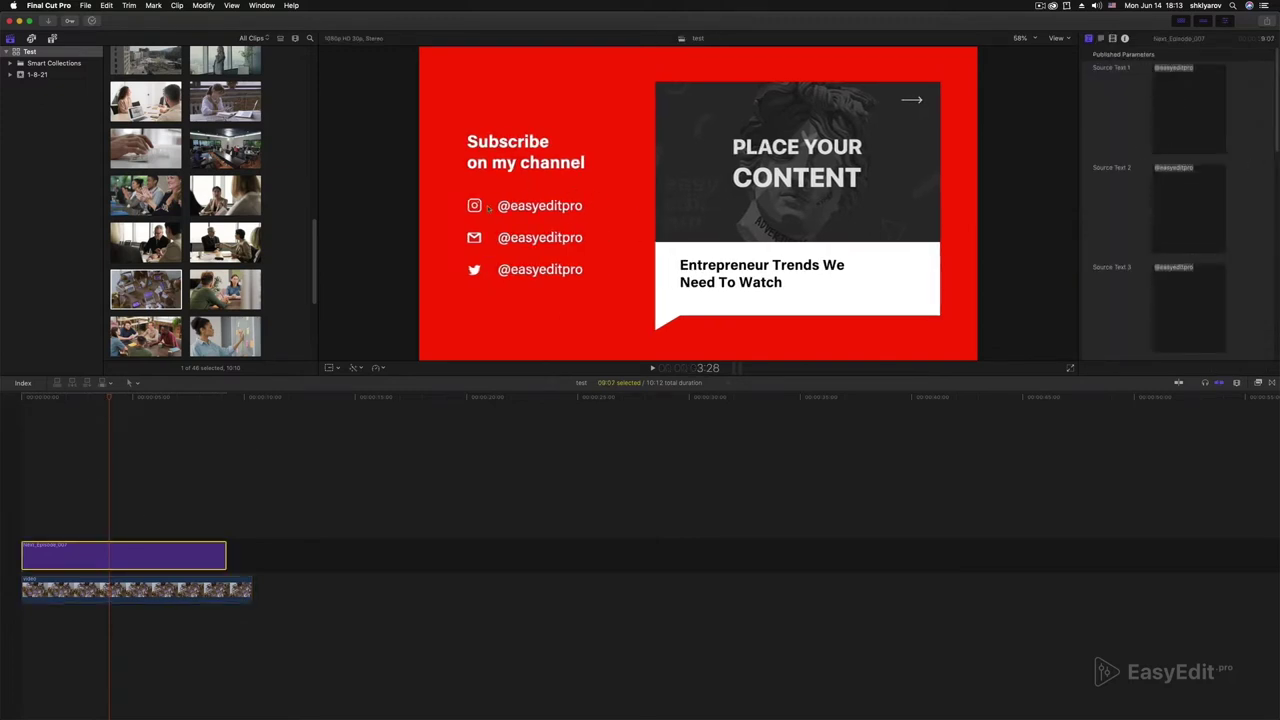
Step: Make the subscribe card background silver and its text box light grey
scroll(1270, 160, "down", 5)
scroll(1265, 200, "down", 5)
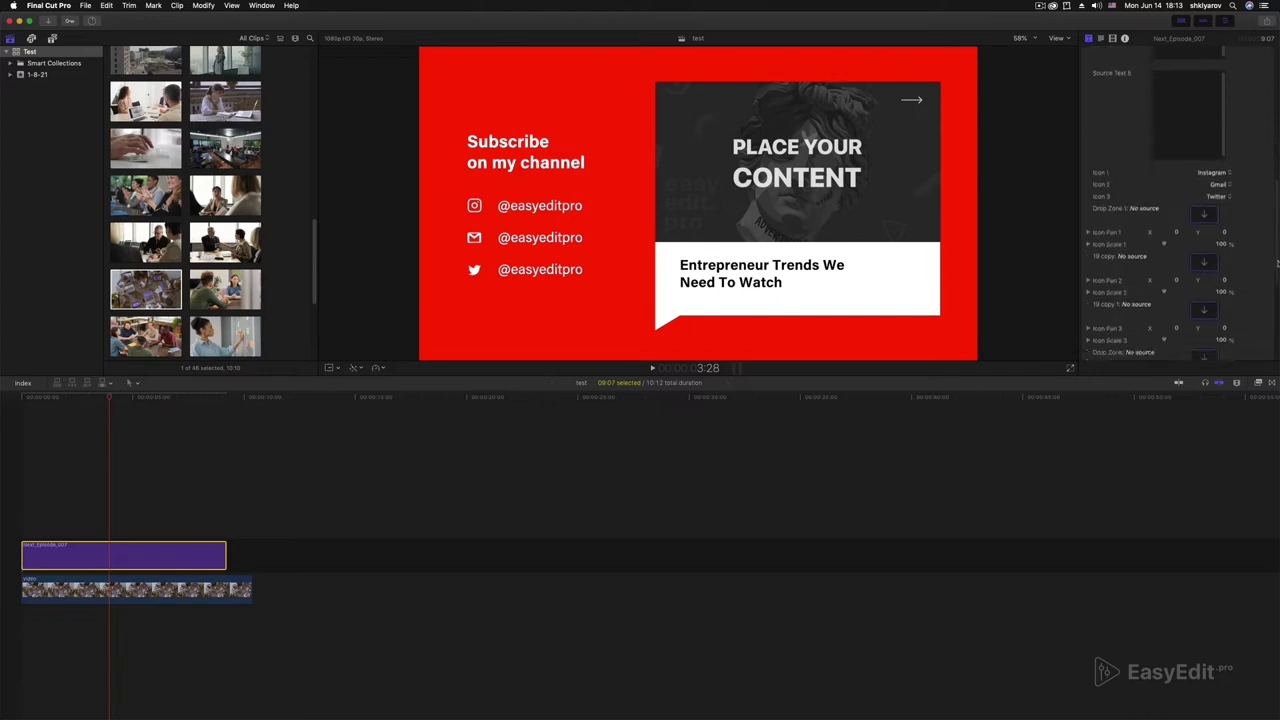
scroll(1260, 250, "down", 5)
scroll(1251, 310, "down", 5)
left_click(1217, 230)
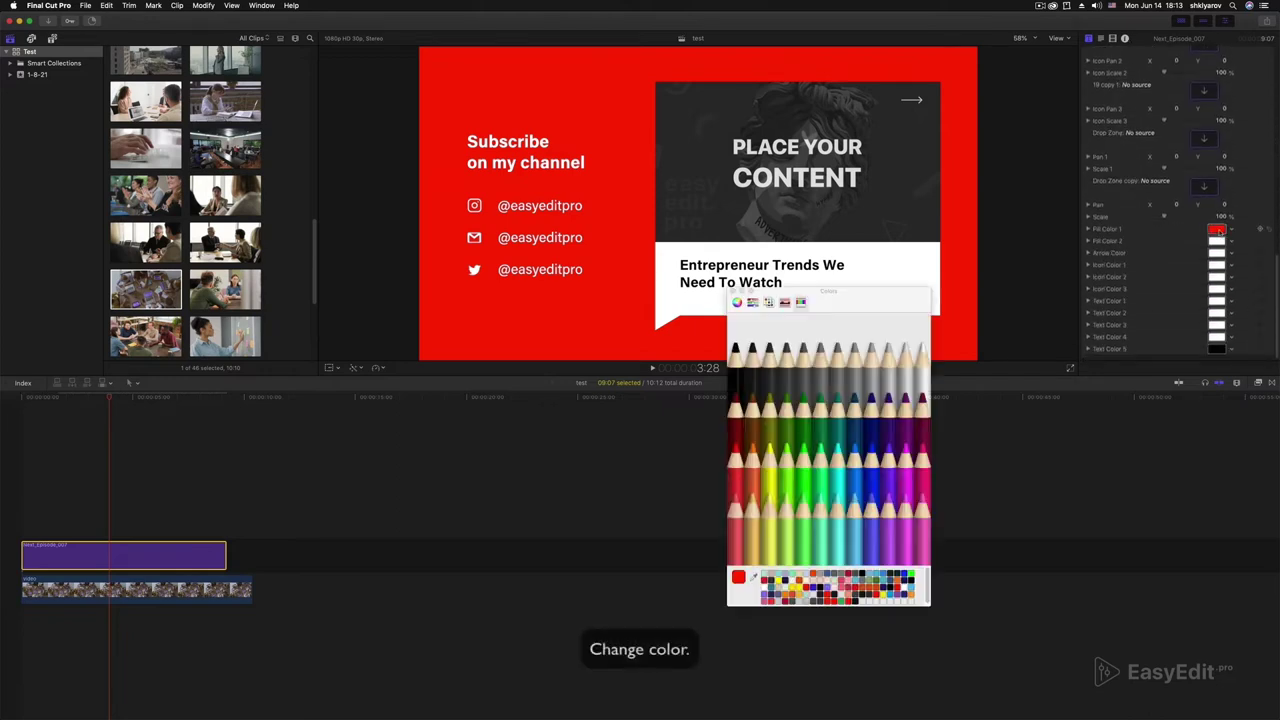
left_click(920, 365)
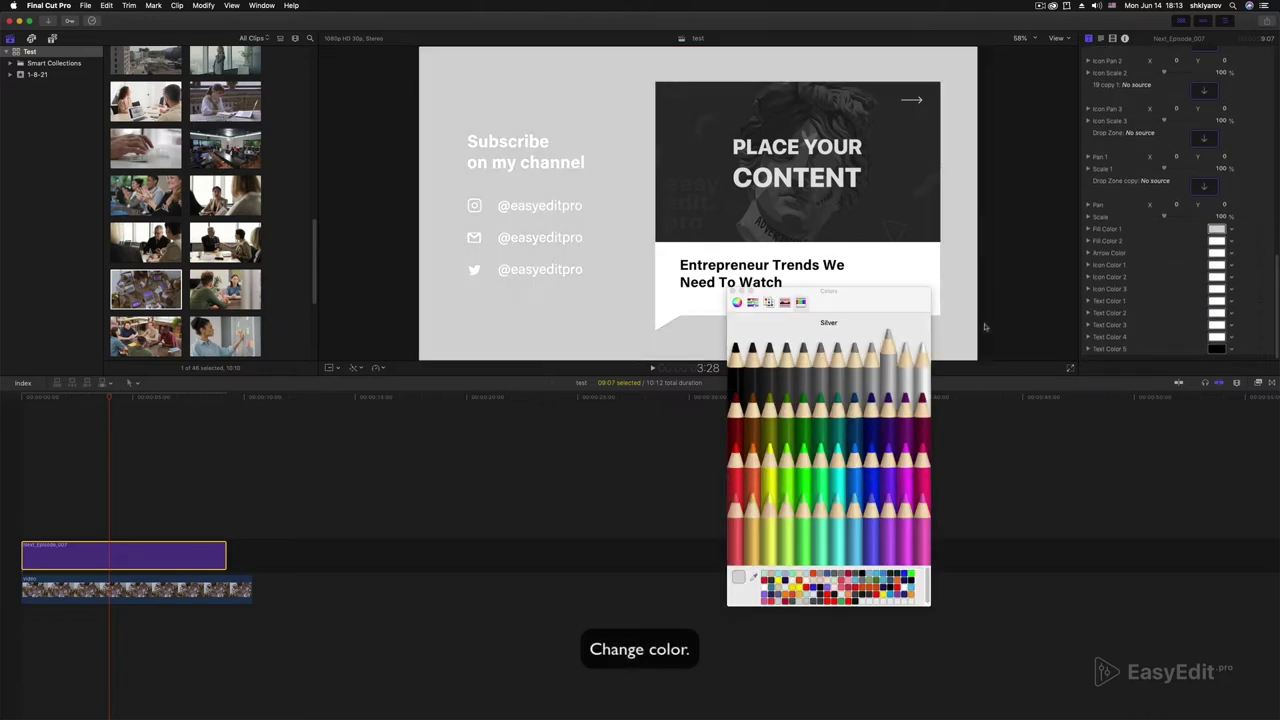
left_click(1217, 241)
left_click(803, 360)
left_click(905, 360)
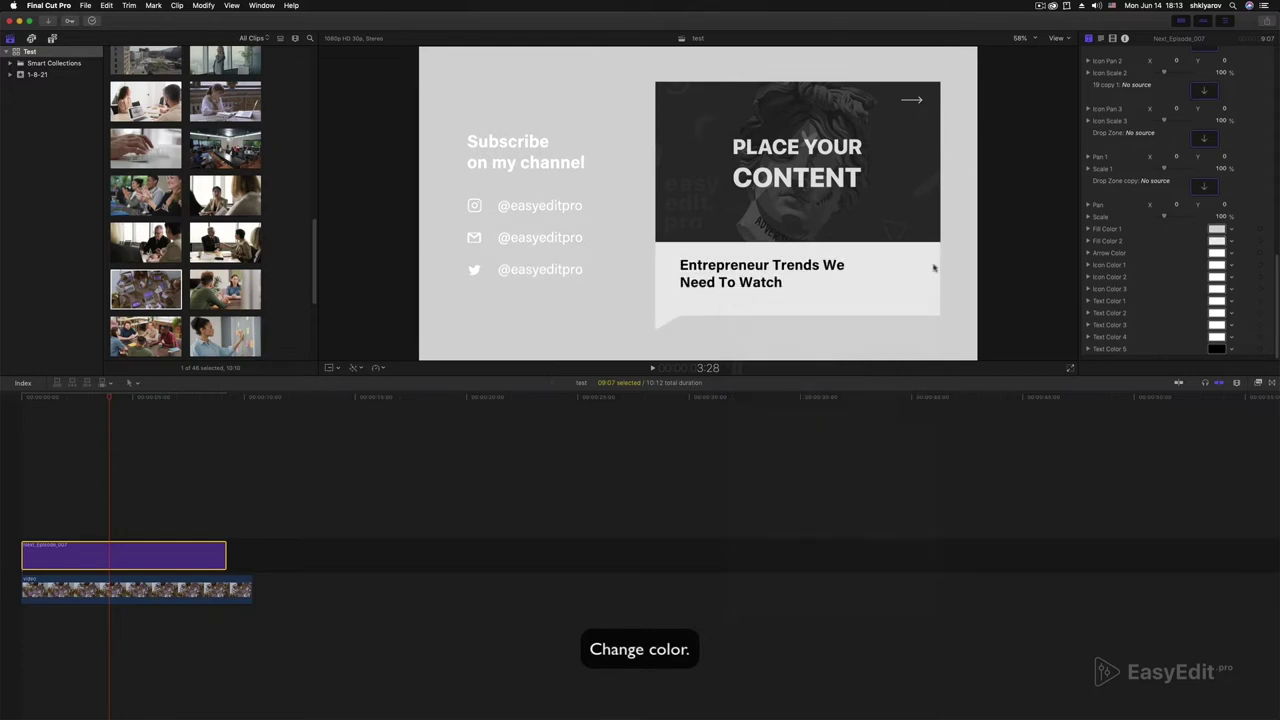
Step: Turn the social icons, all three handle texts and 'Subscribe on my channel' black
left_click(1217, 253)
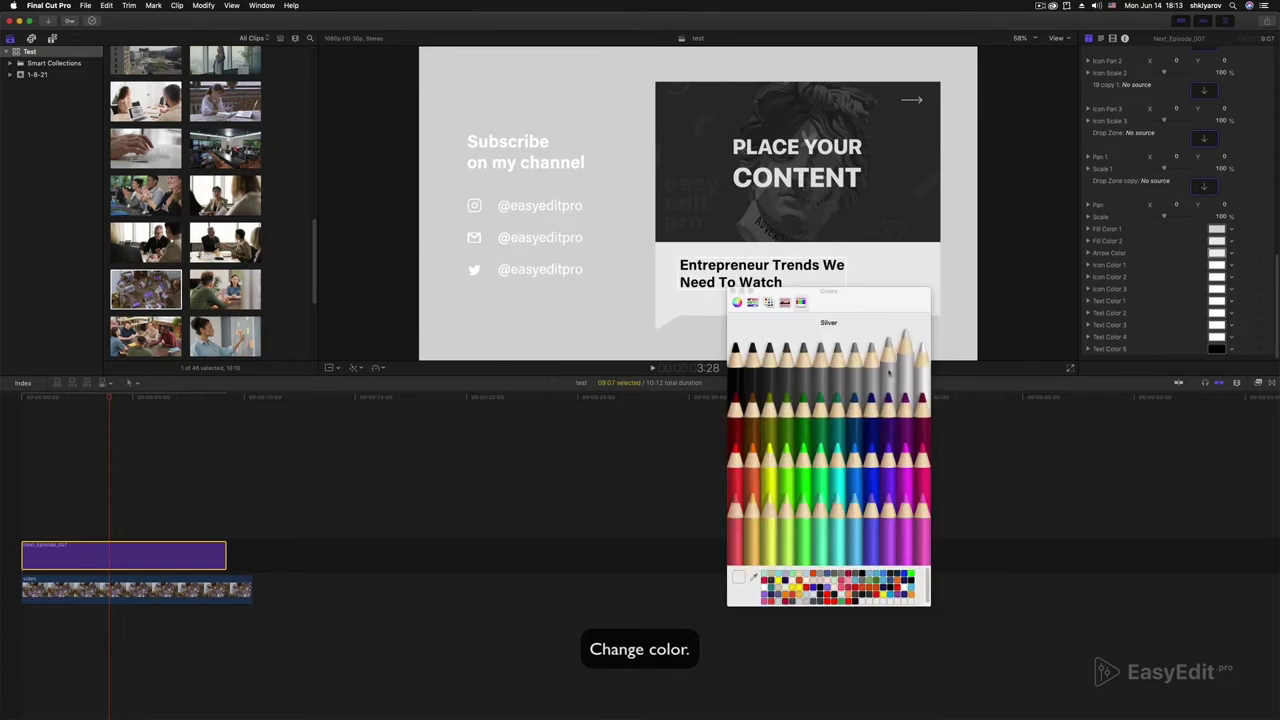
left_click(737, 360)
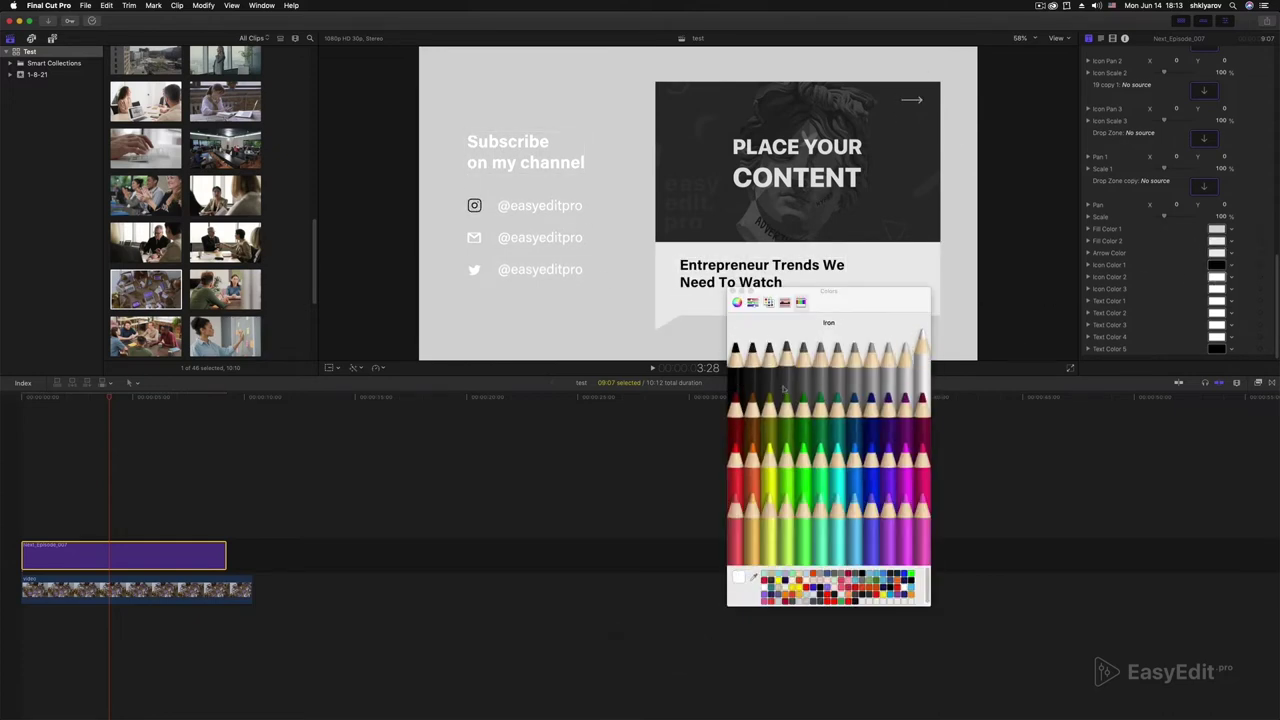
left_click(1216, 300)
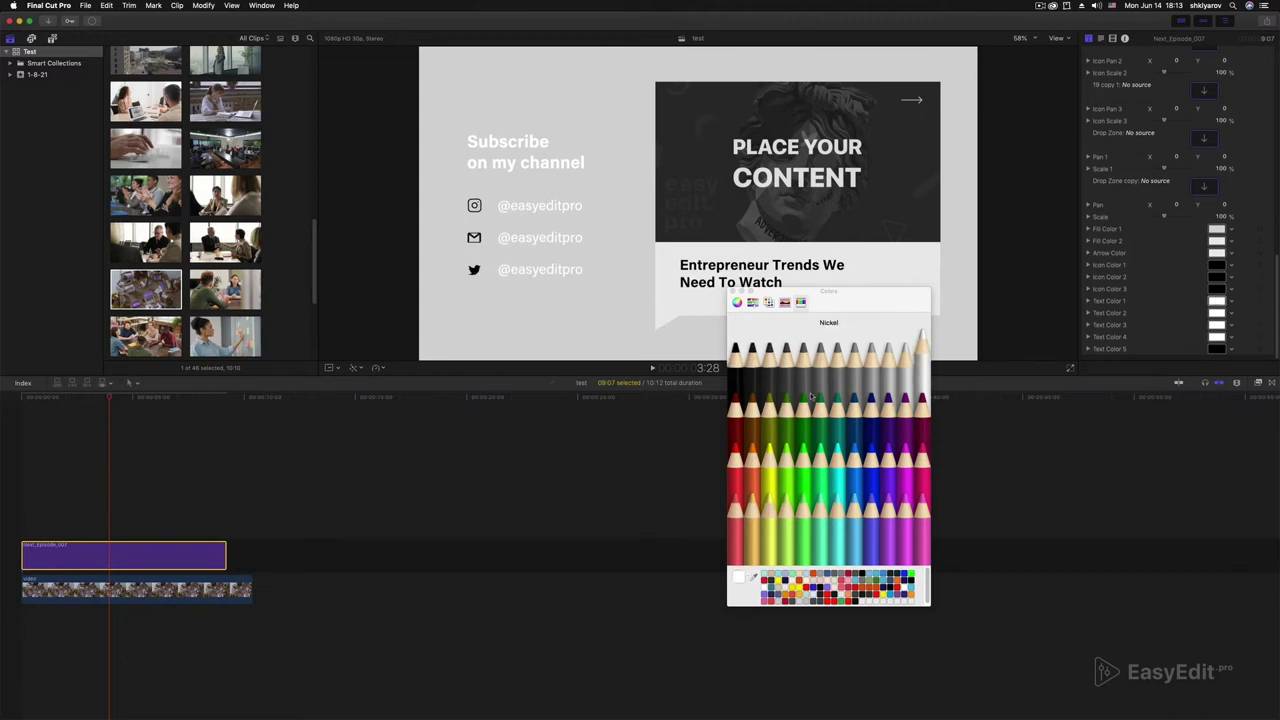
left_click(736, 362)
left_click(1216, 312)
left_click(736, 362)
left_click(1216, 324)
left_click(735, 365)
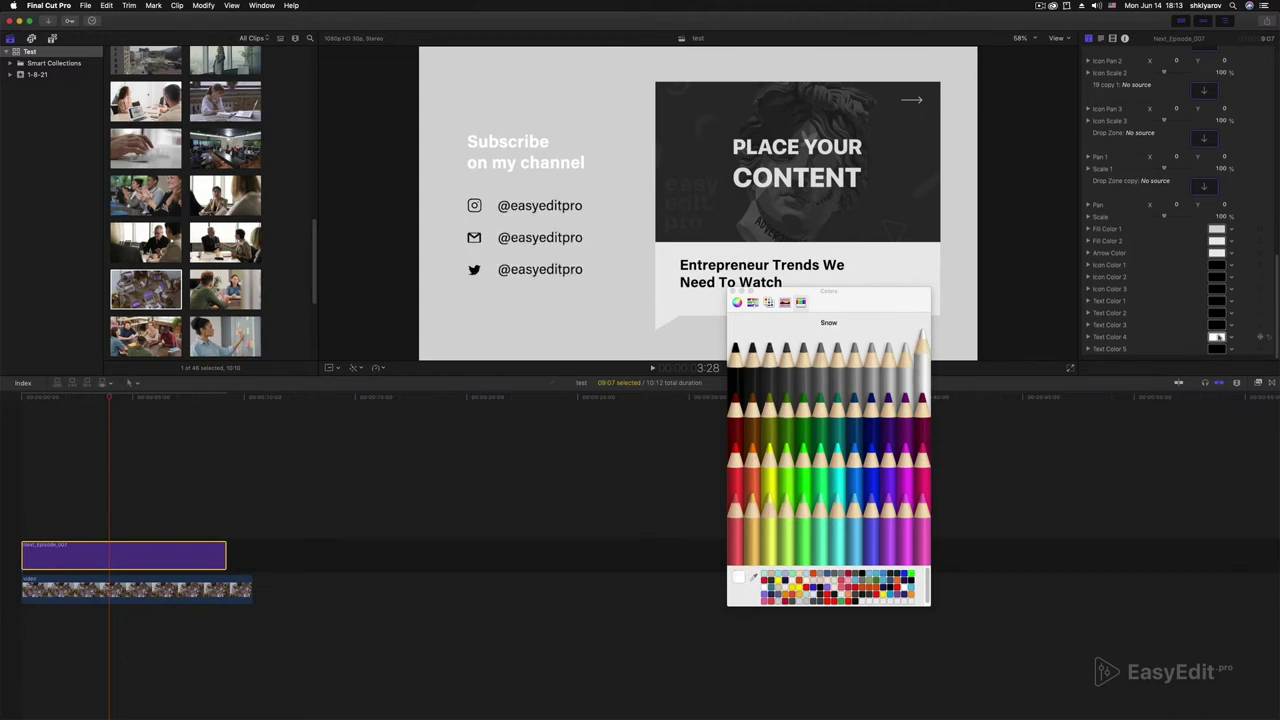
left_click(735, 368)
left_click(733, 292)
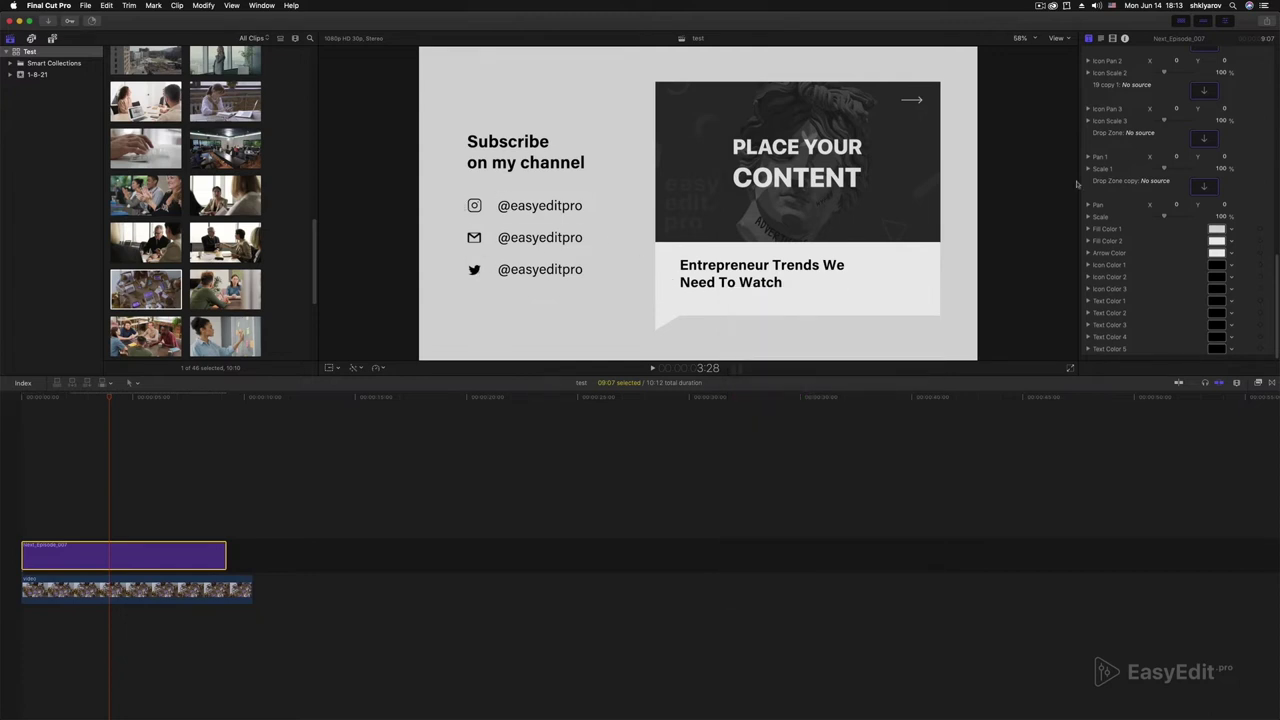
Step: Set the first social icon to Twitter after trying Pinterest and Viber
scroll(1250, 230, "up", 10)
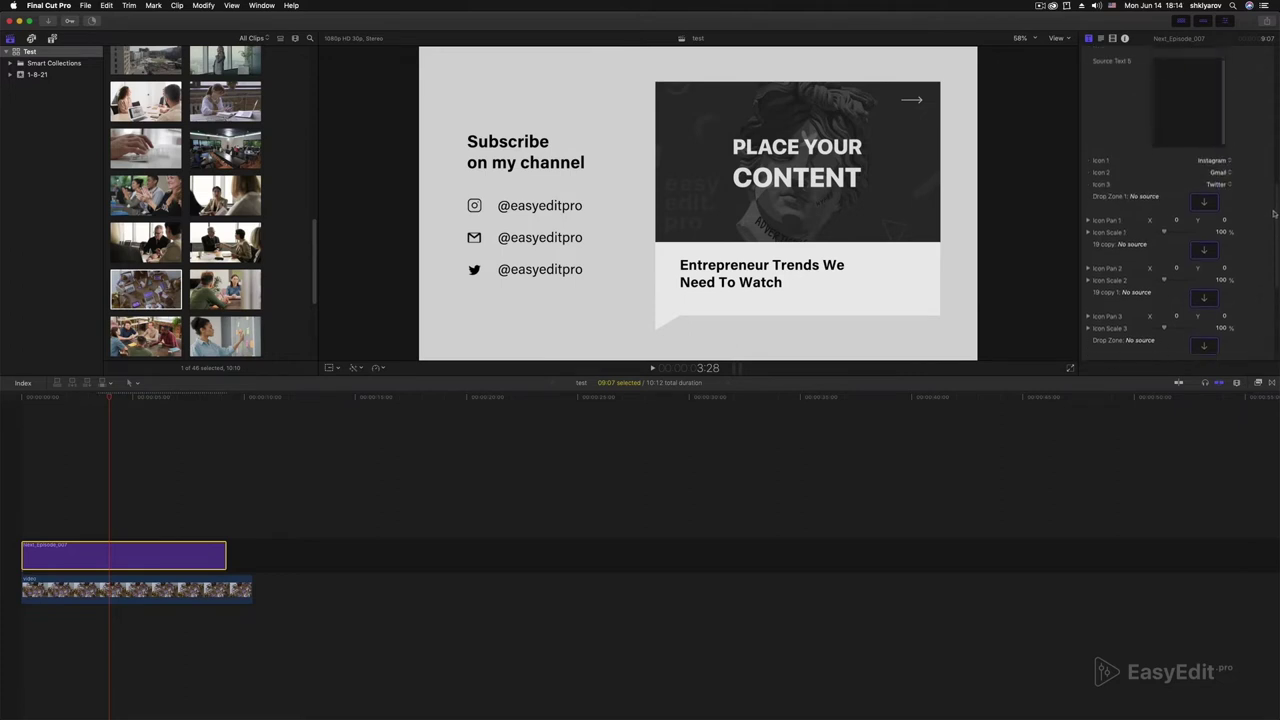
left_click(1215, 183)
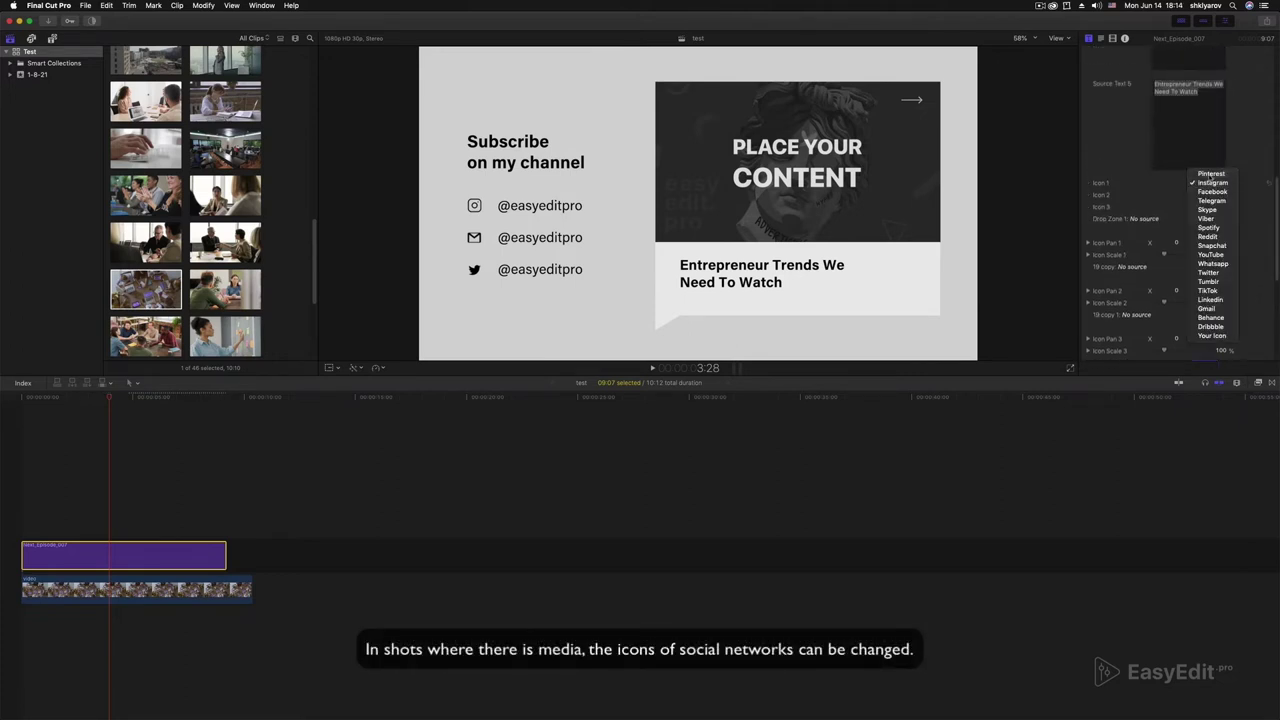
left_click(1210, 175)
left_click(1212, 184)
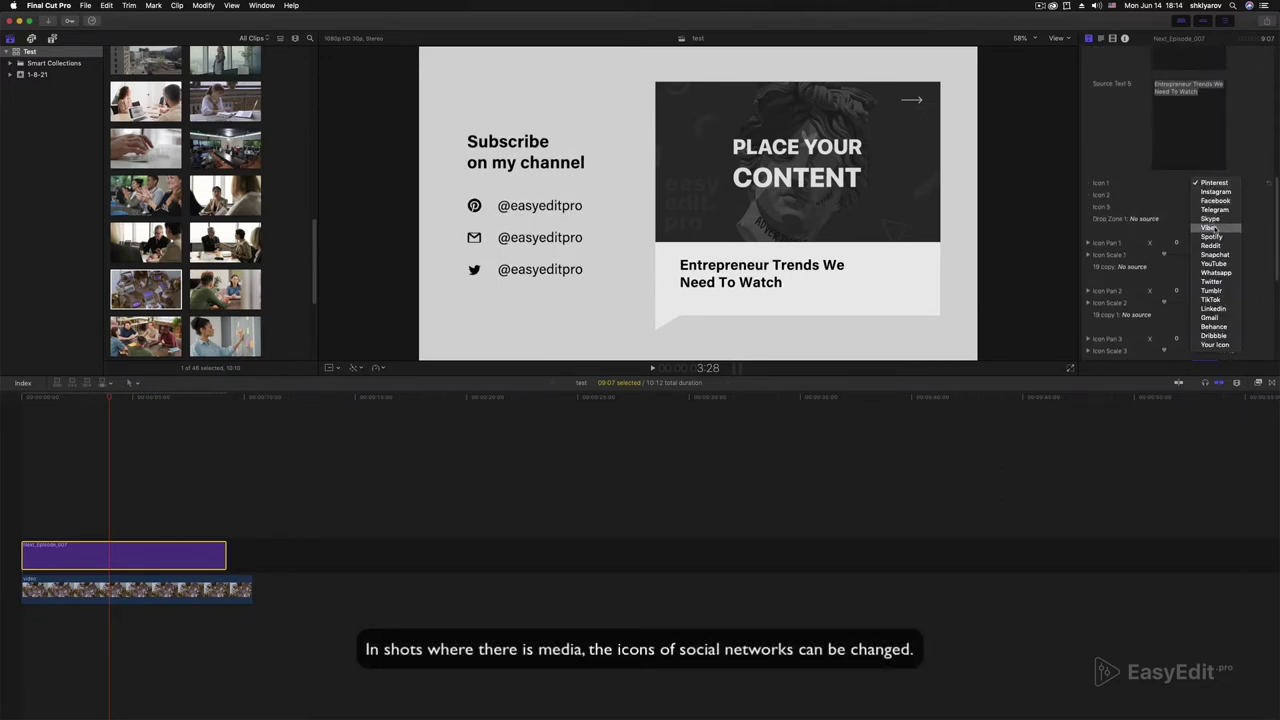
left_click(1217, 200)
left_click(1216, 184)
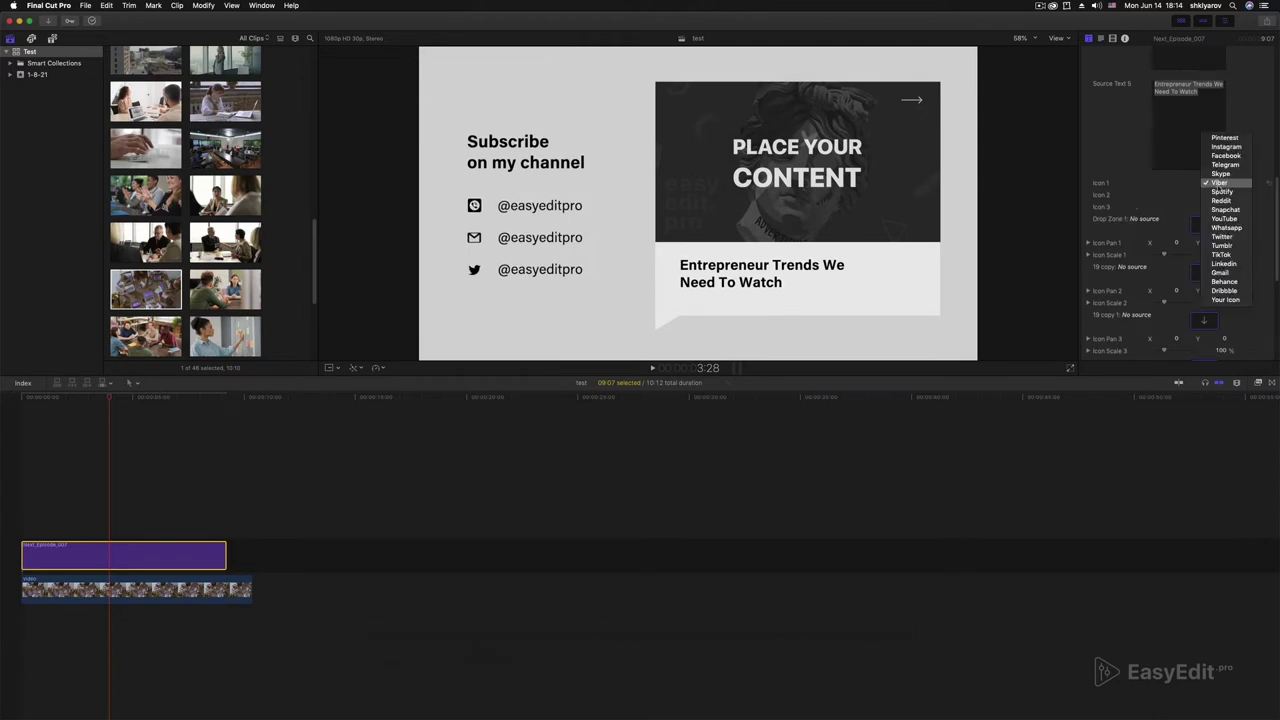
left_click(1222, 236)
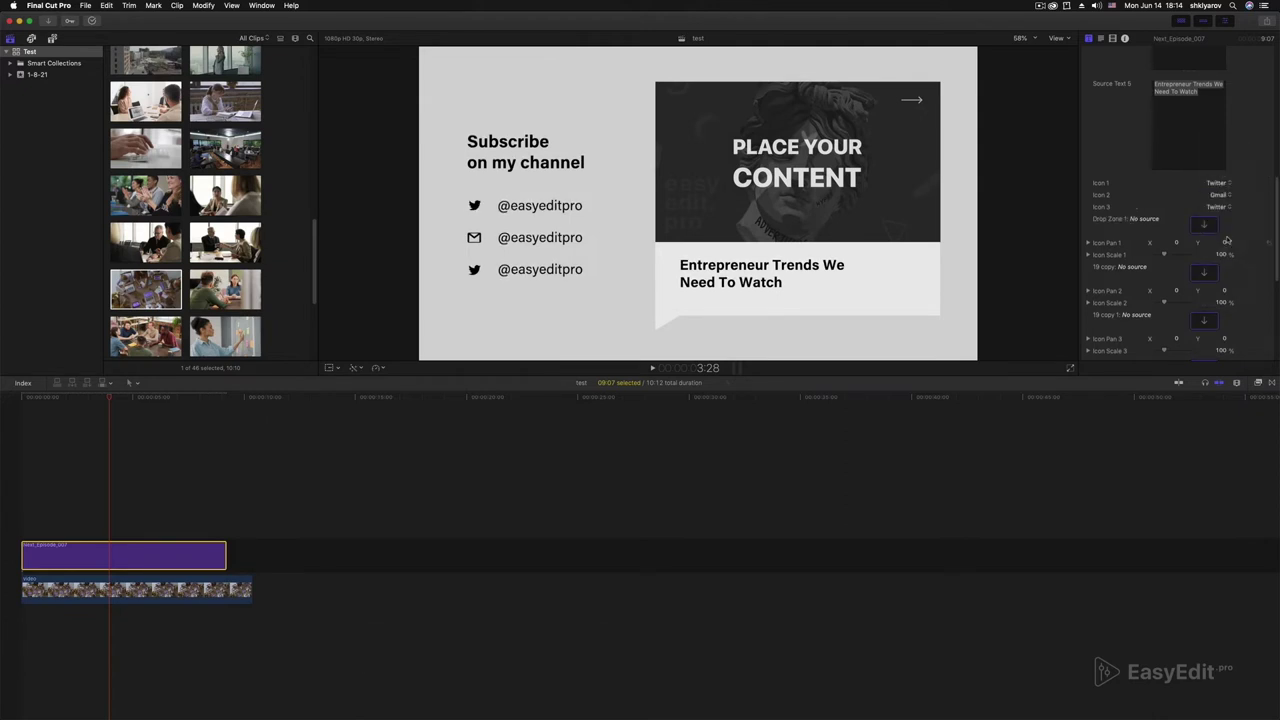
Step: Set the second icon to YouTube and the third to the custom Your Icon option
left_click(1219, 197)
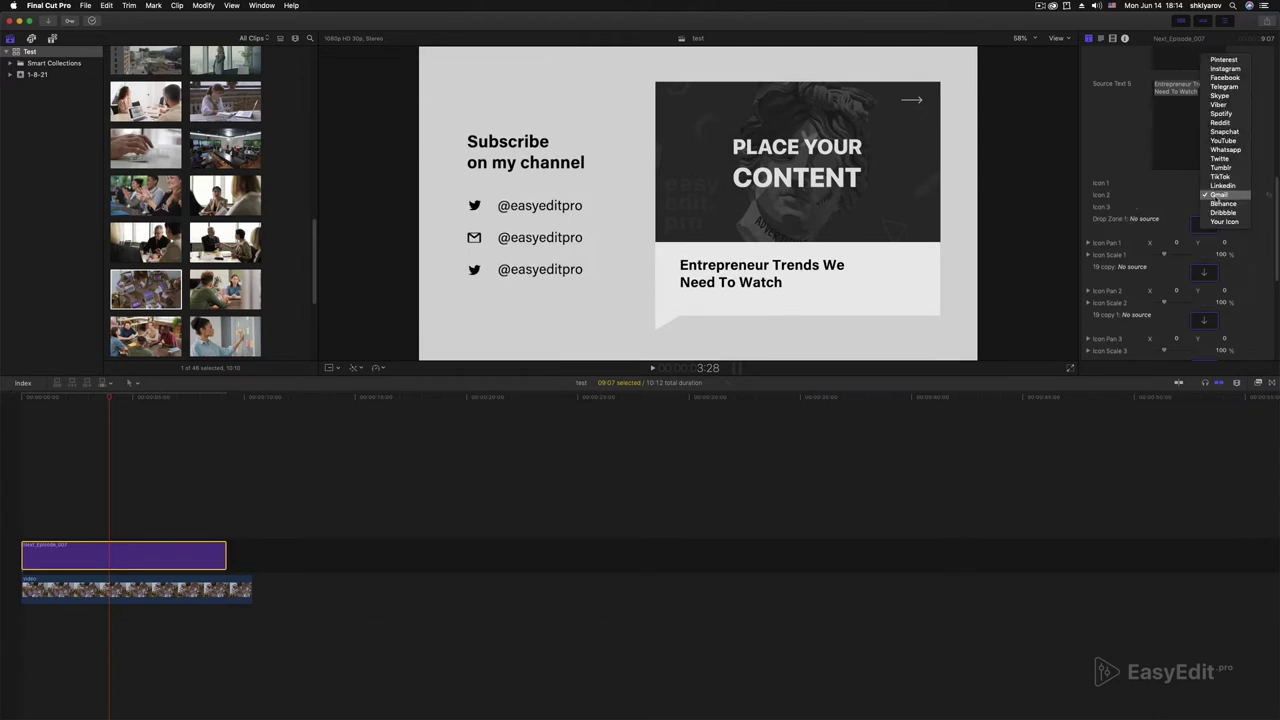
left_click(1223, 141)
left_click(1220, 206)
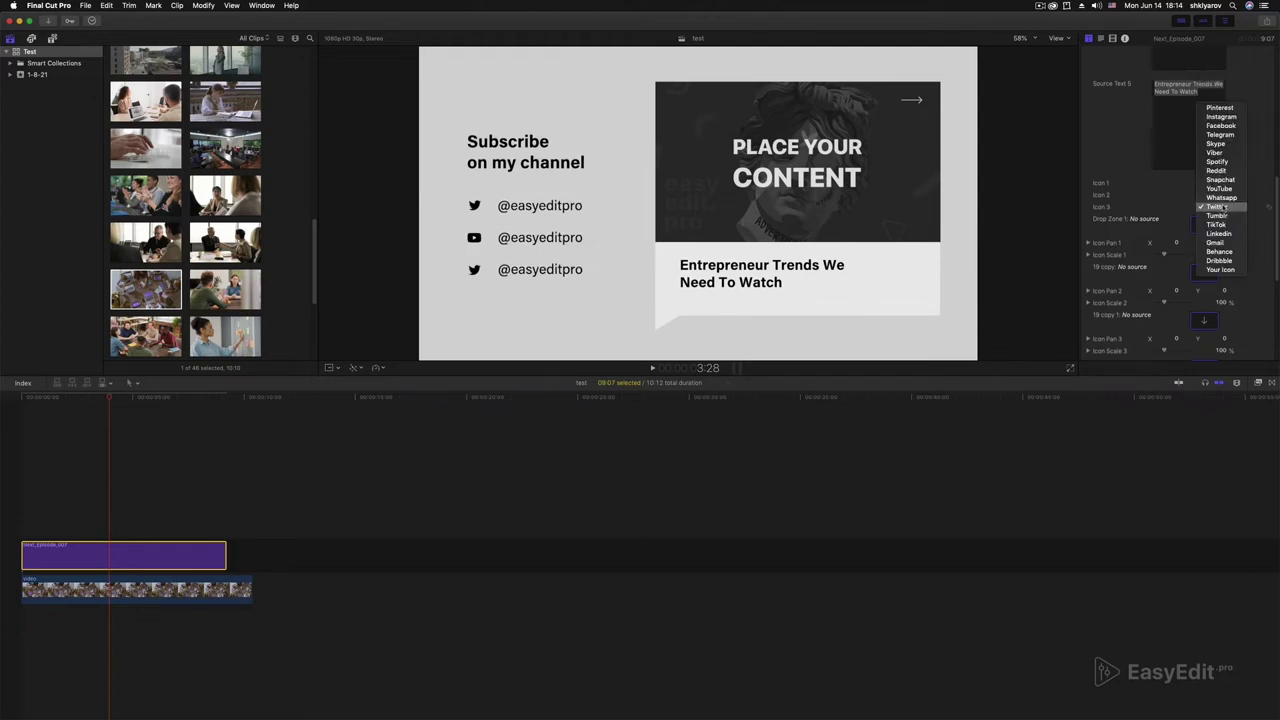
key("Escape")
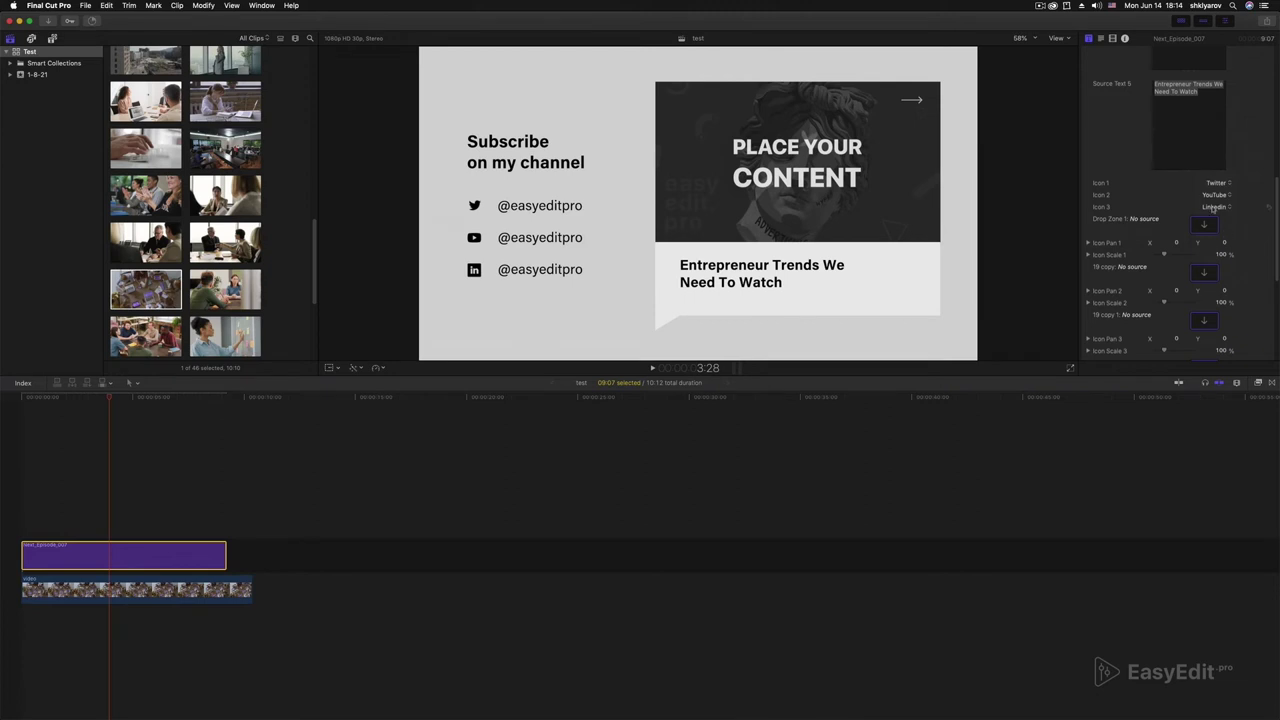
left_click(1213, 207)
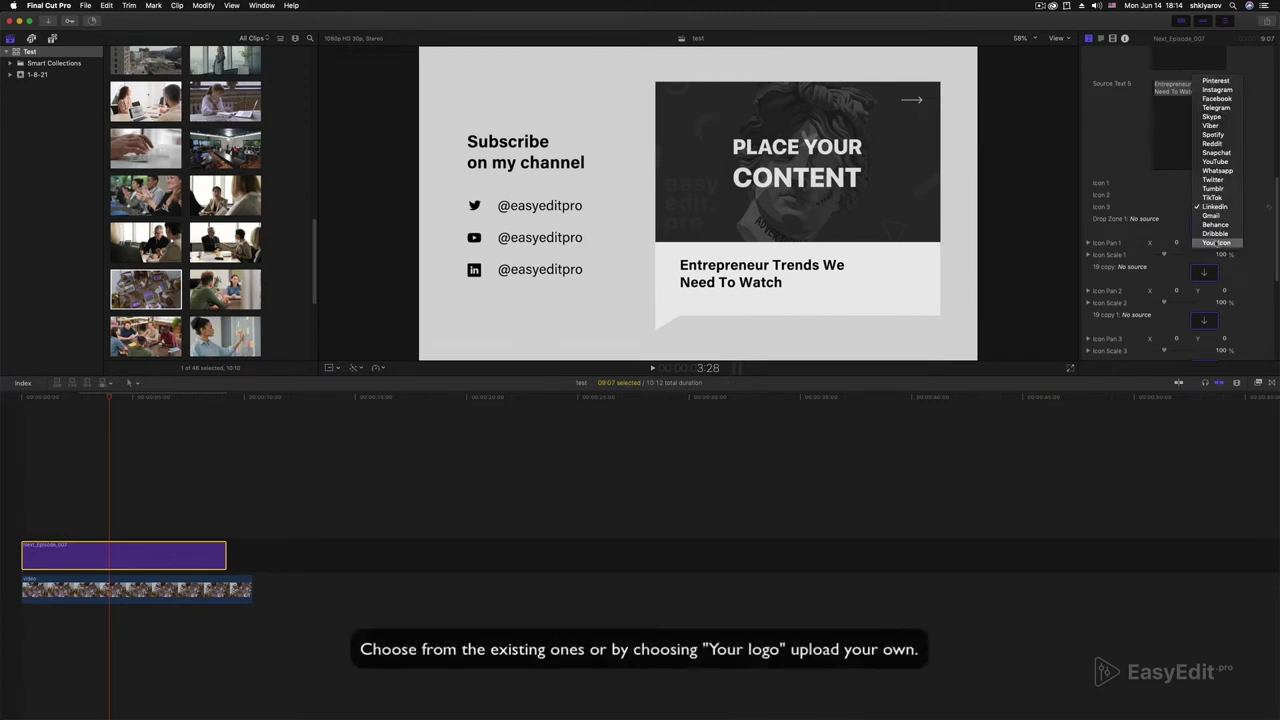
left_click(1217, 244)
left_click(1213, 195)
left_click(857, 276)
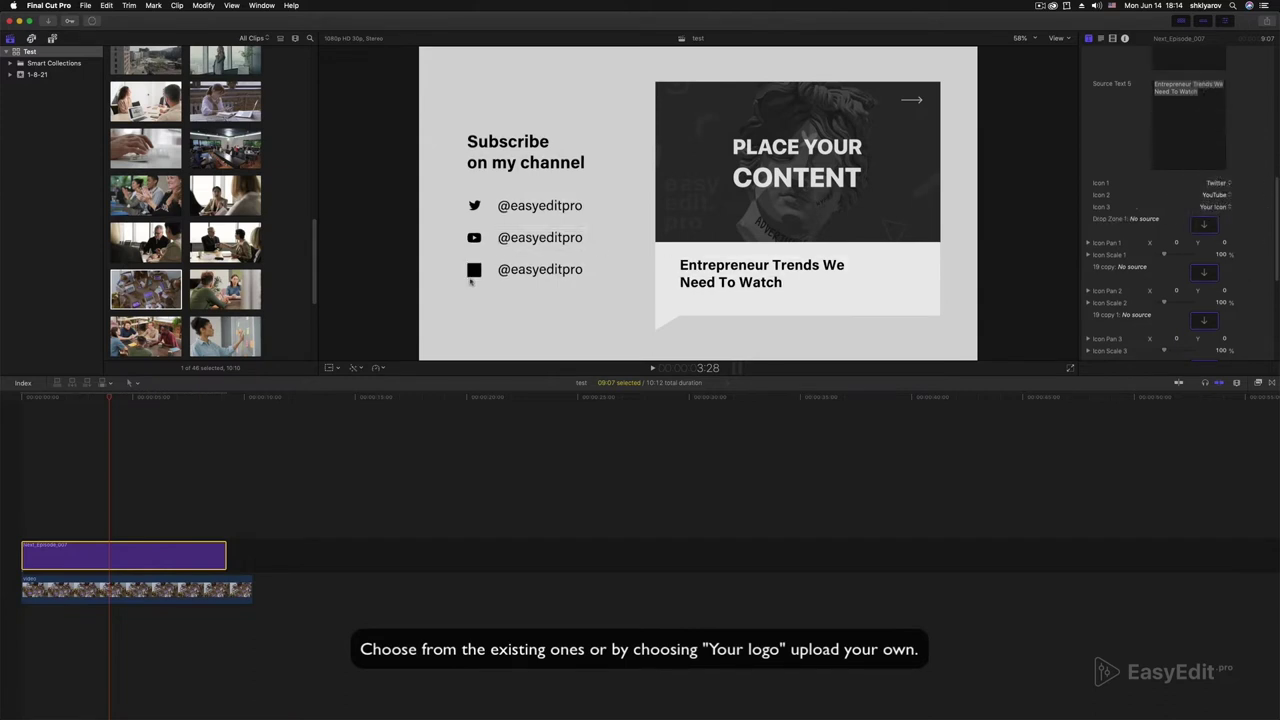
scroll(1262, 256, "down", 2)
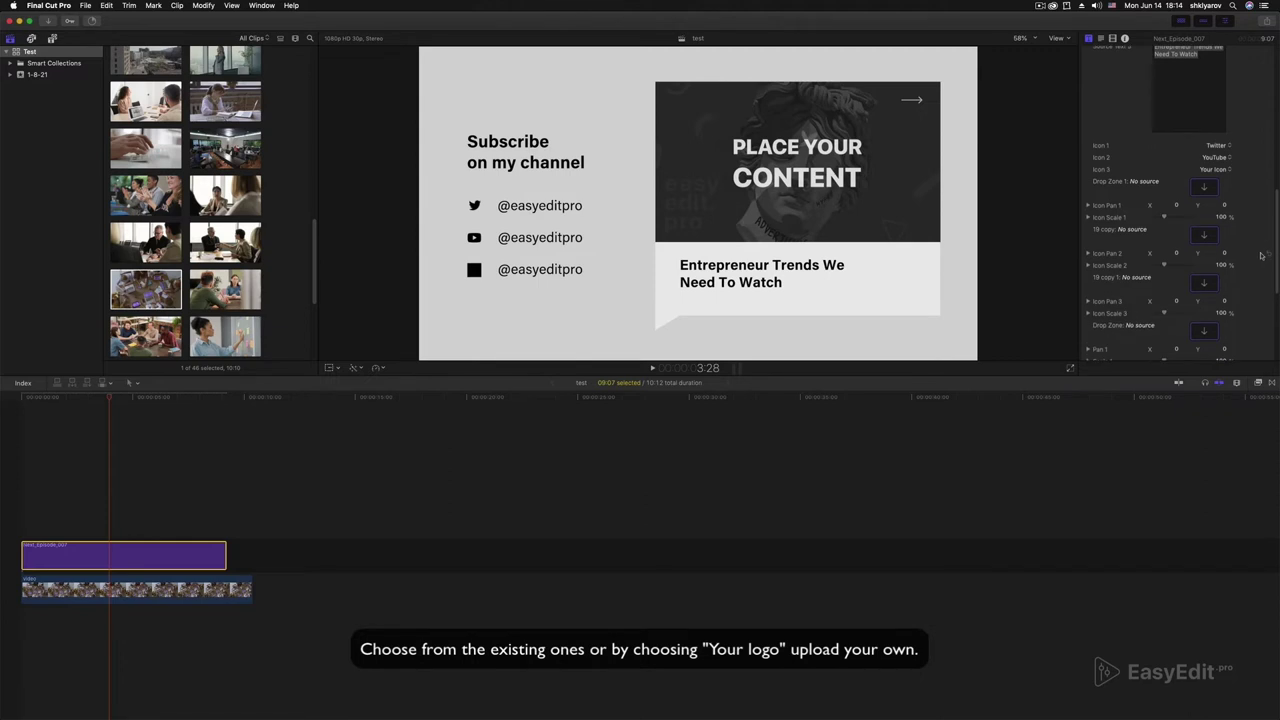
scroll(1262, 256, "down", 2)
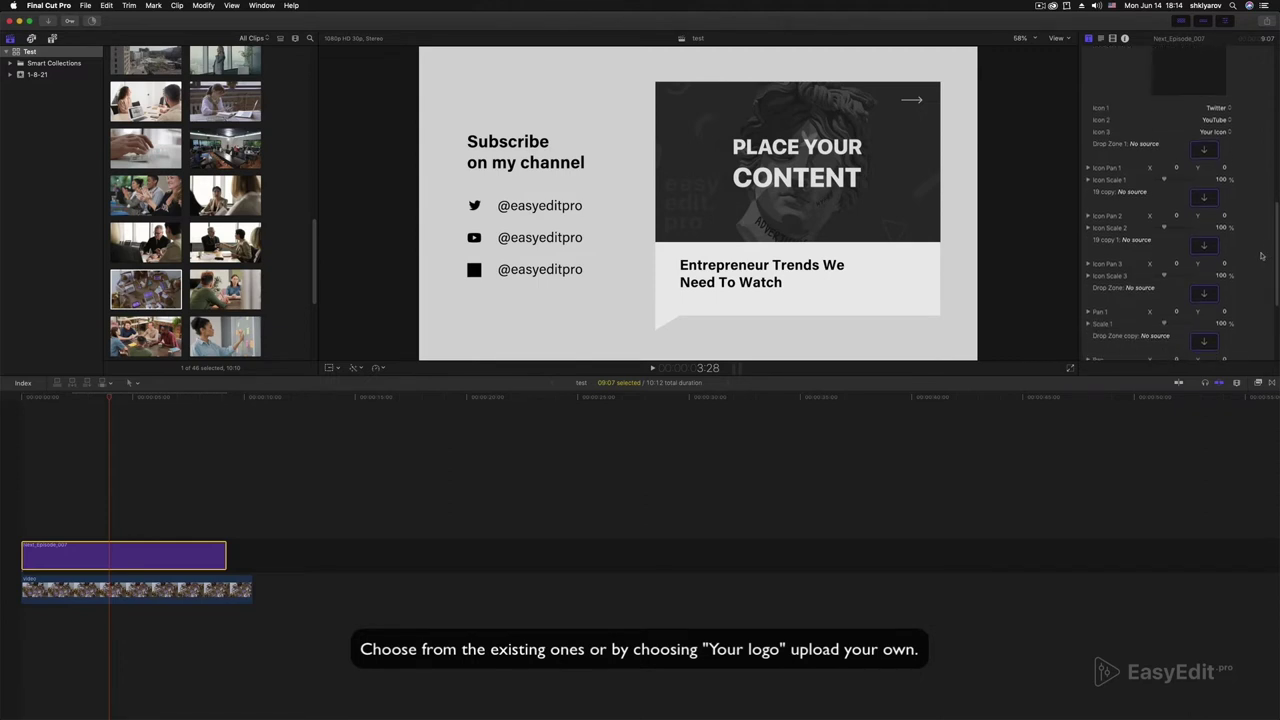
Step: Load the EasyEdit logo clip into the Icon 3 drop zone and apply it
left_click(1204, 245)
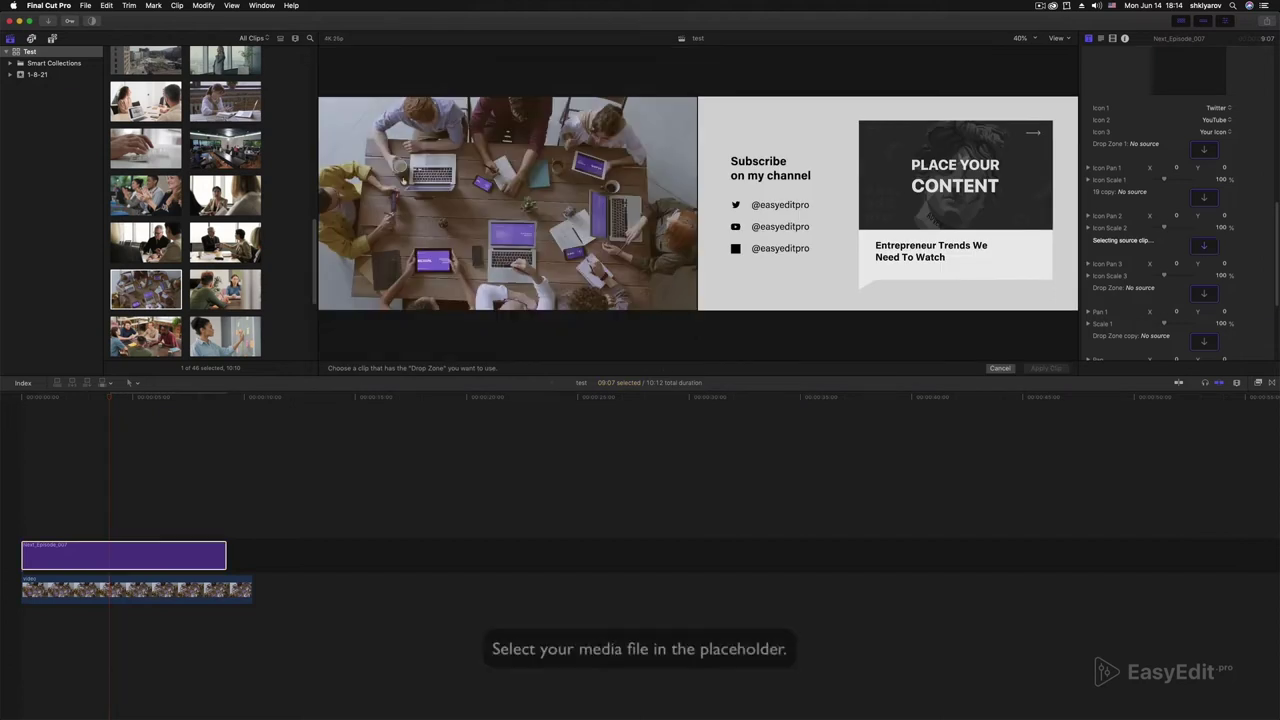
left_click_drag(314, 258, 314, 332)
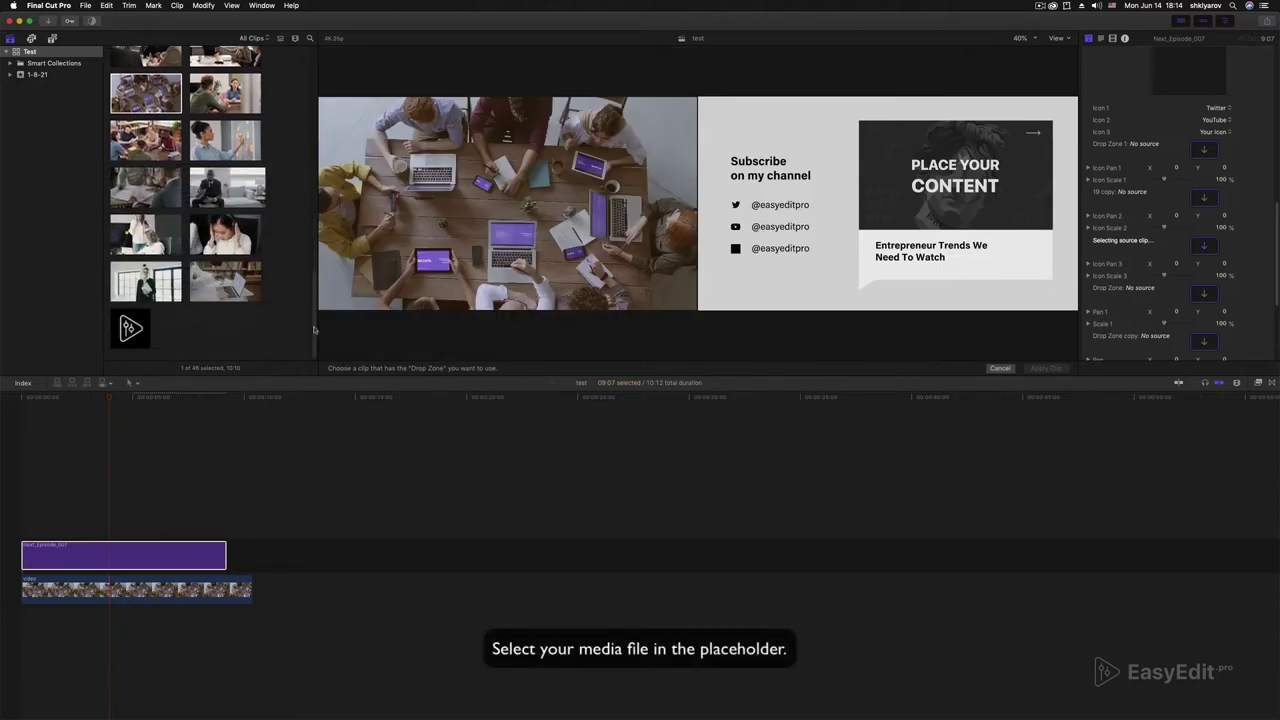
left_click(128, 328)
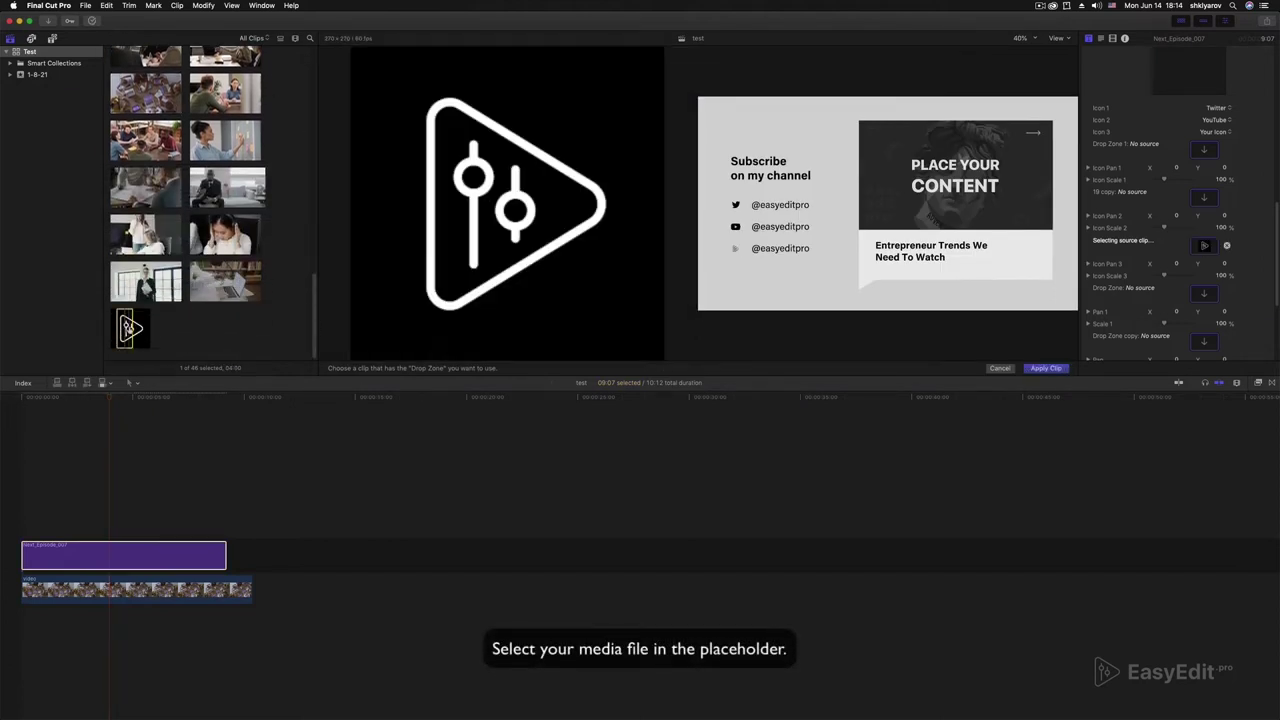
left_click(1040, 369)
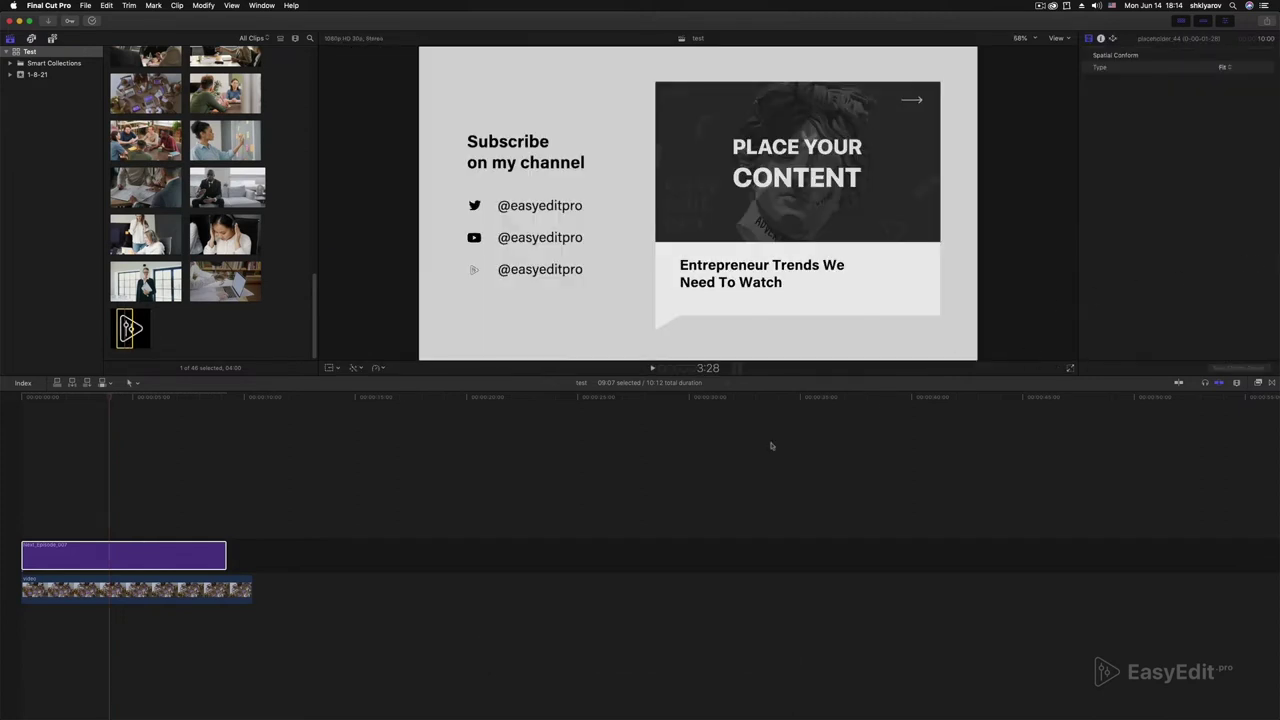
left_click(134, 561)
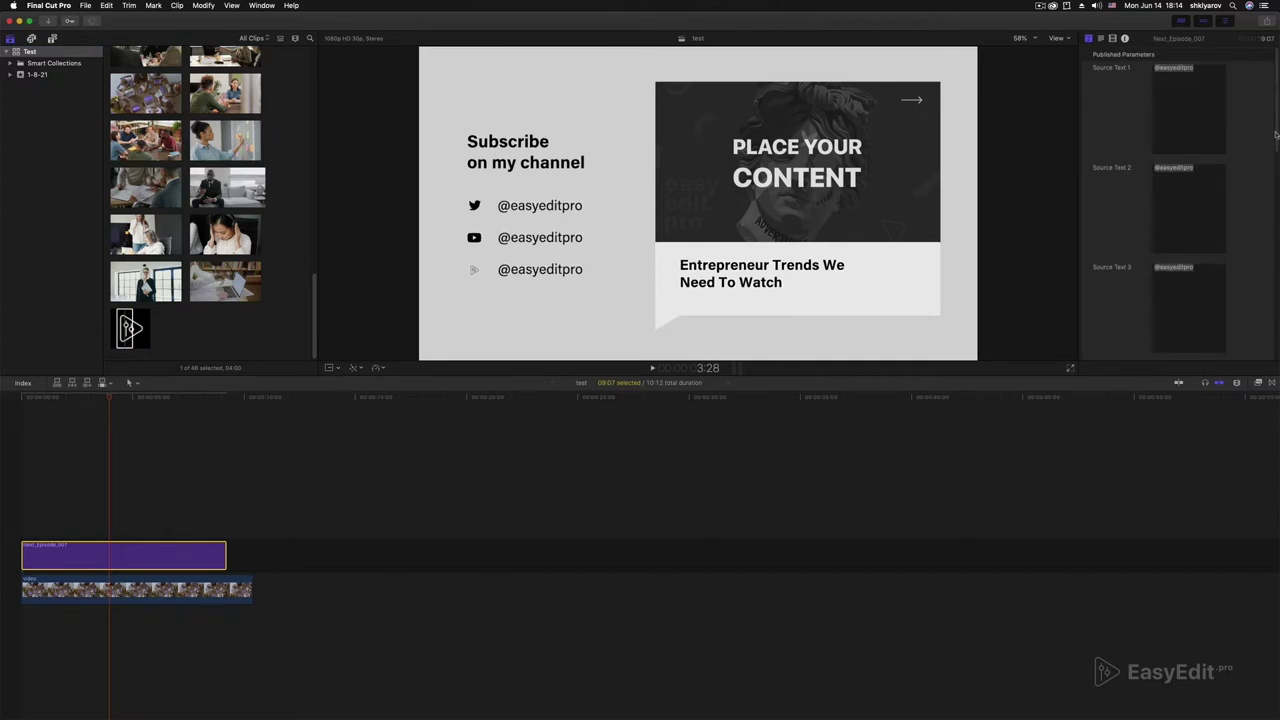
Step: Enlarge the third social icon with Icon Scale 3 set to 139%
scroll(1276, 305, "down", 3)
left_click_drag(1276, 305, 1276, 350)
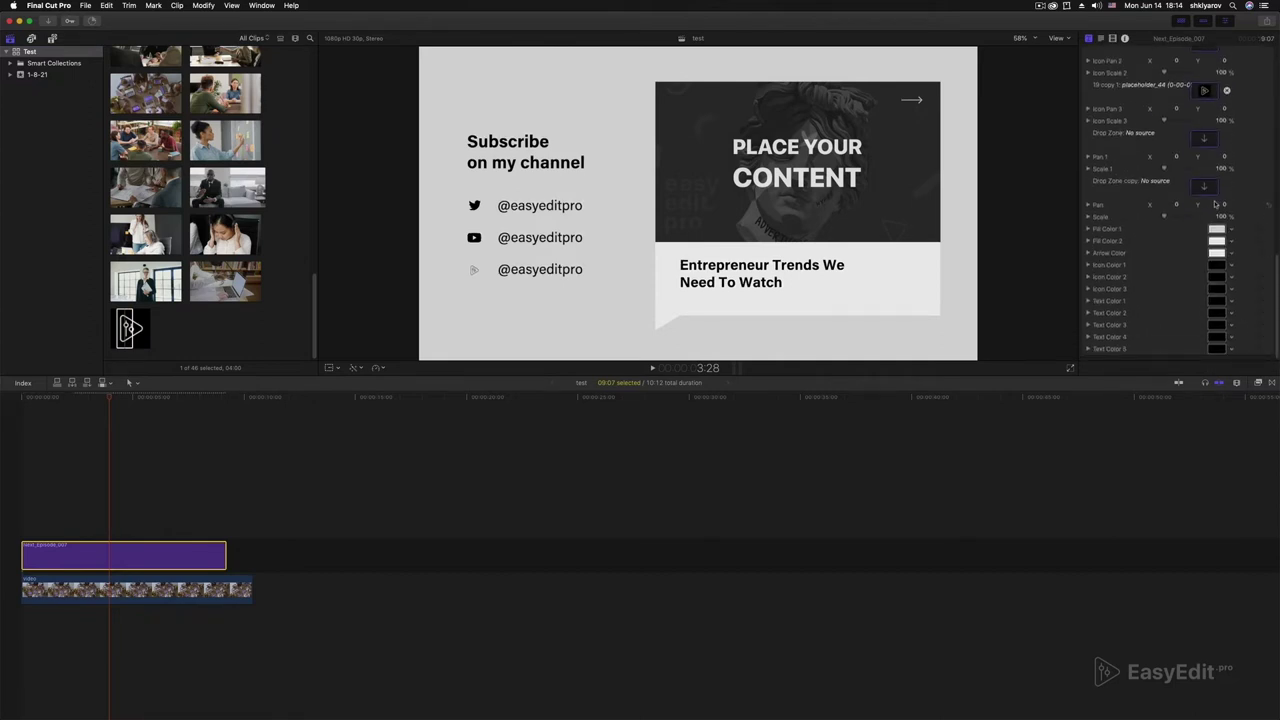
scroll(1237, 179, "up", 2)
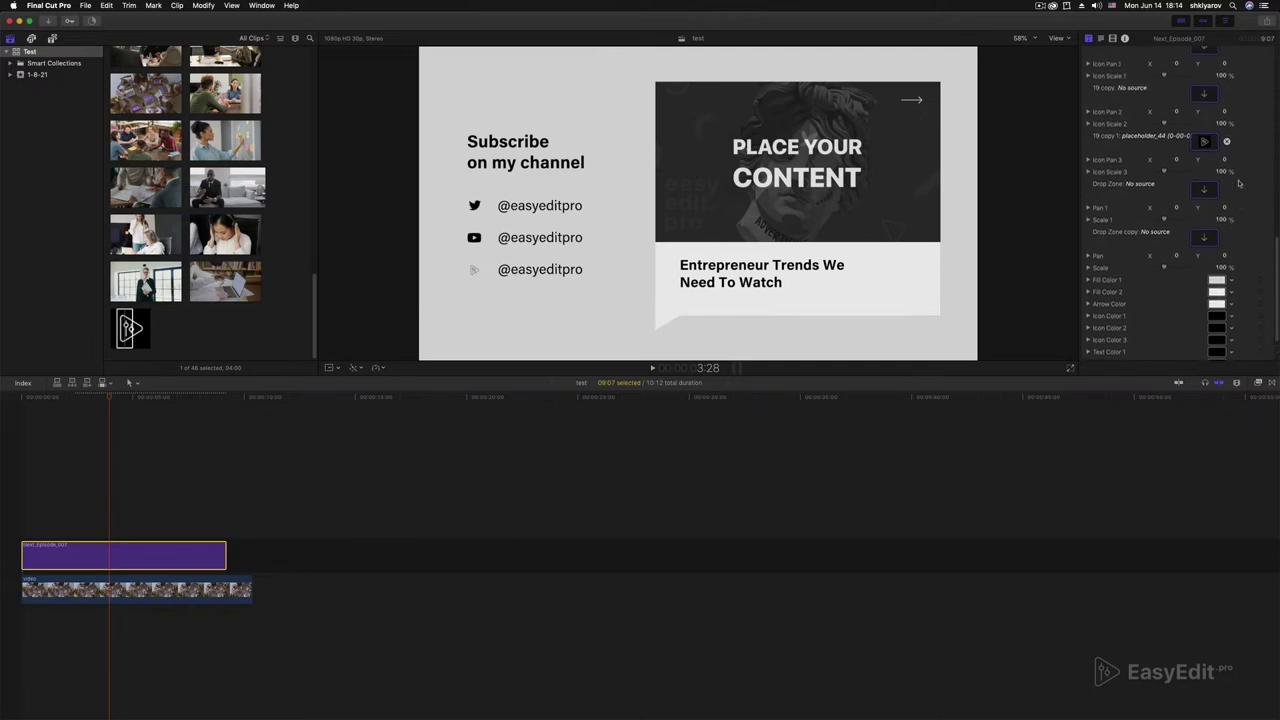
left_click_drag(1221, 171, 1226, 171)
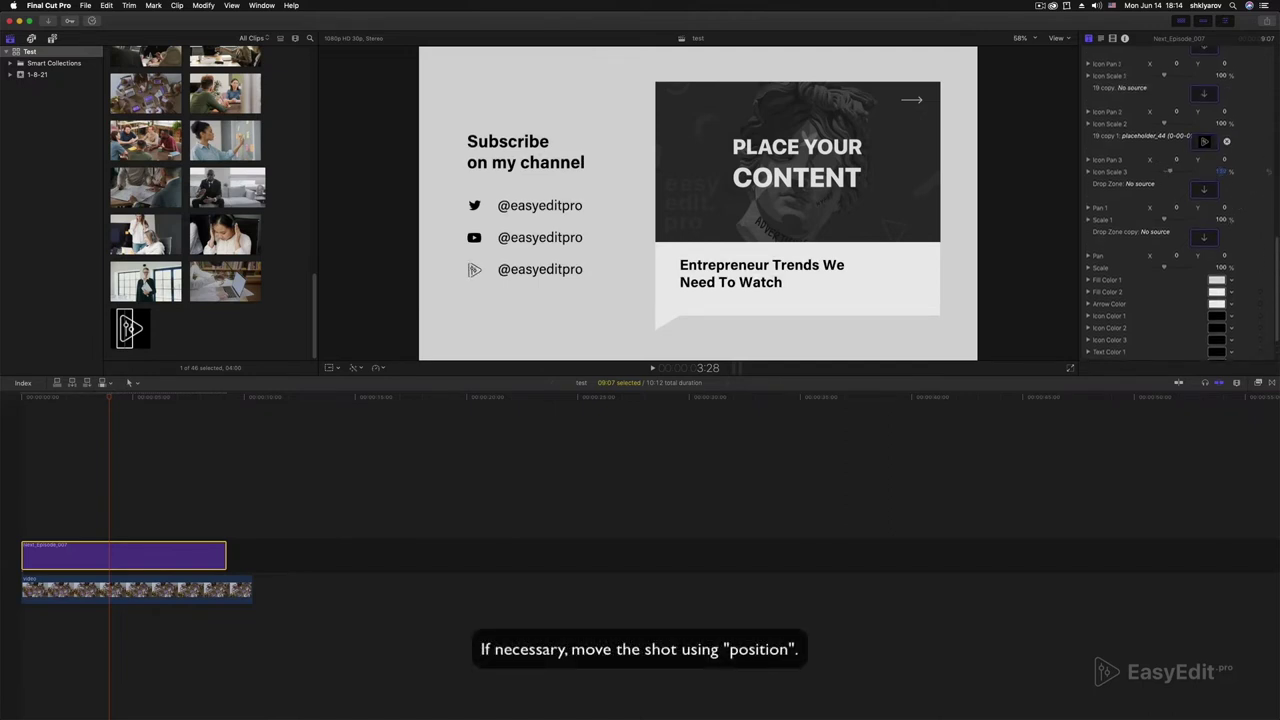
left_click_drag(1221, 171, 1216, 171)
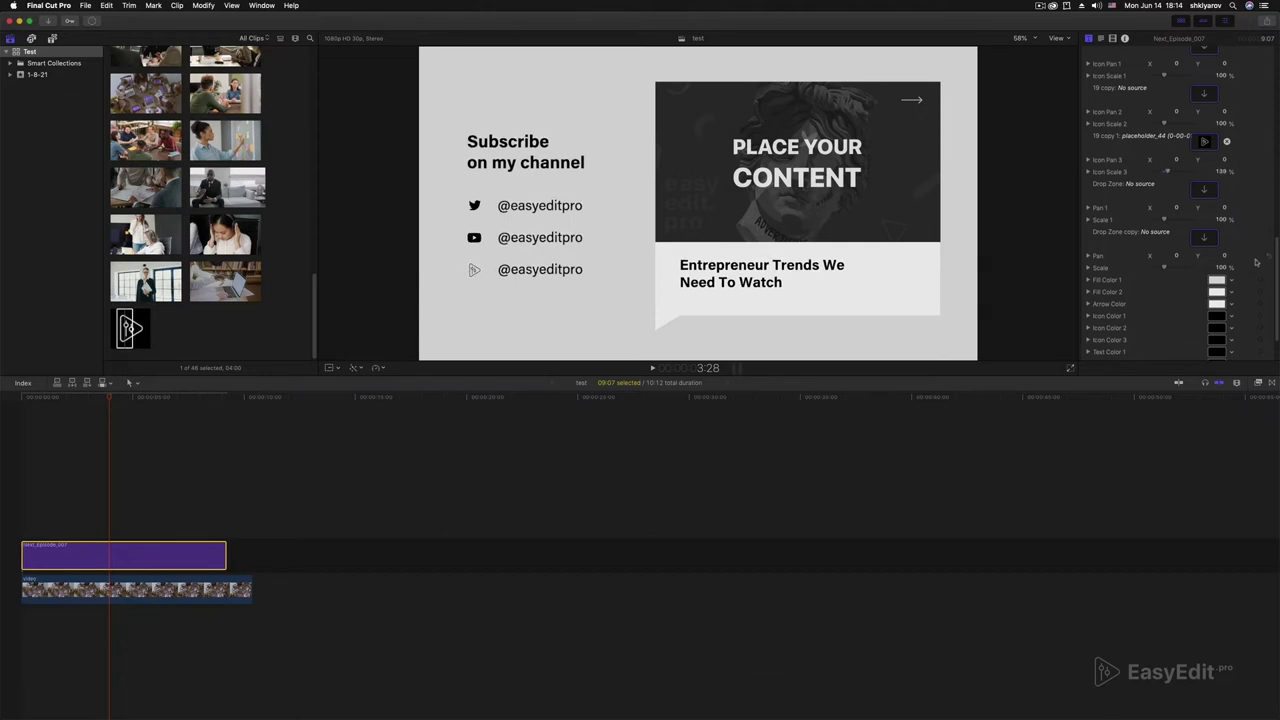
Step: Try several colours for Icon Color 3, settle on black Licorice, and deselect the title
scroll(1256, 262, "down", 2)
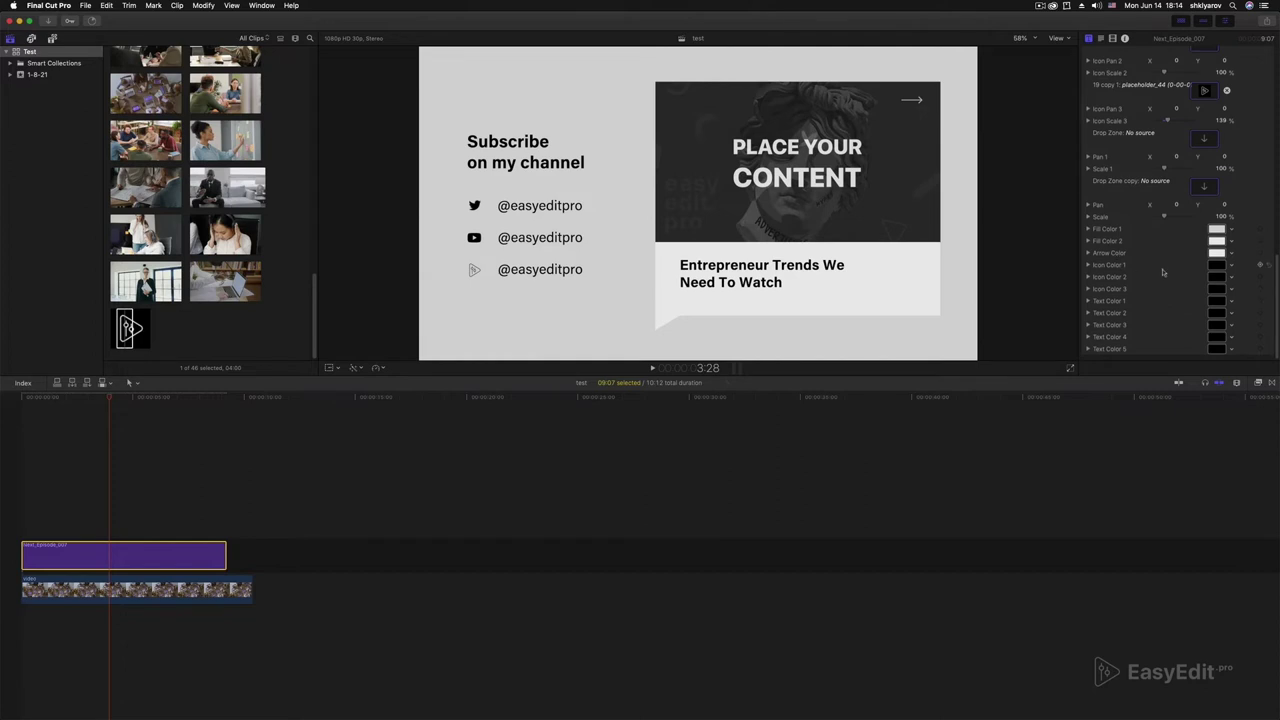
left_click(1216, 289)
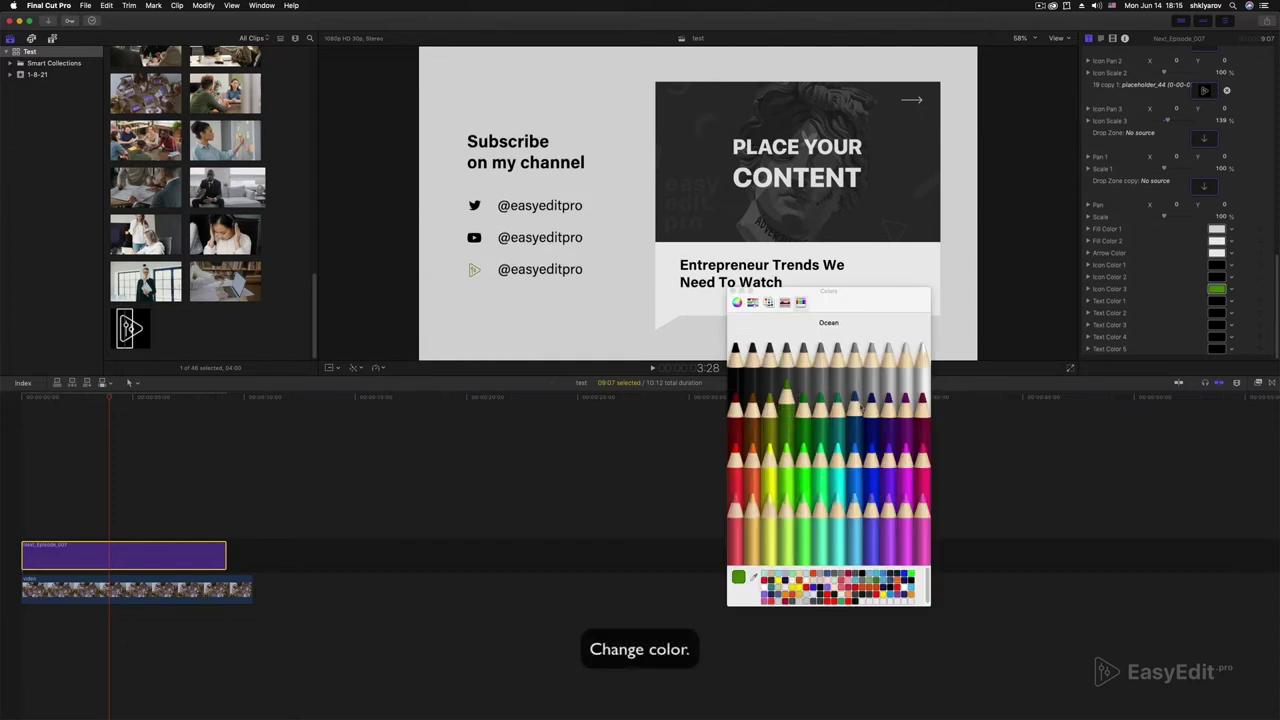
left_click(905, 350)
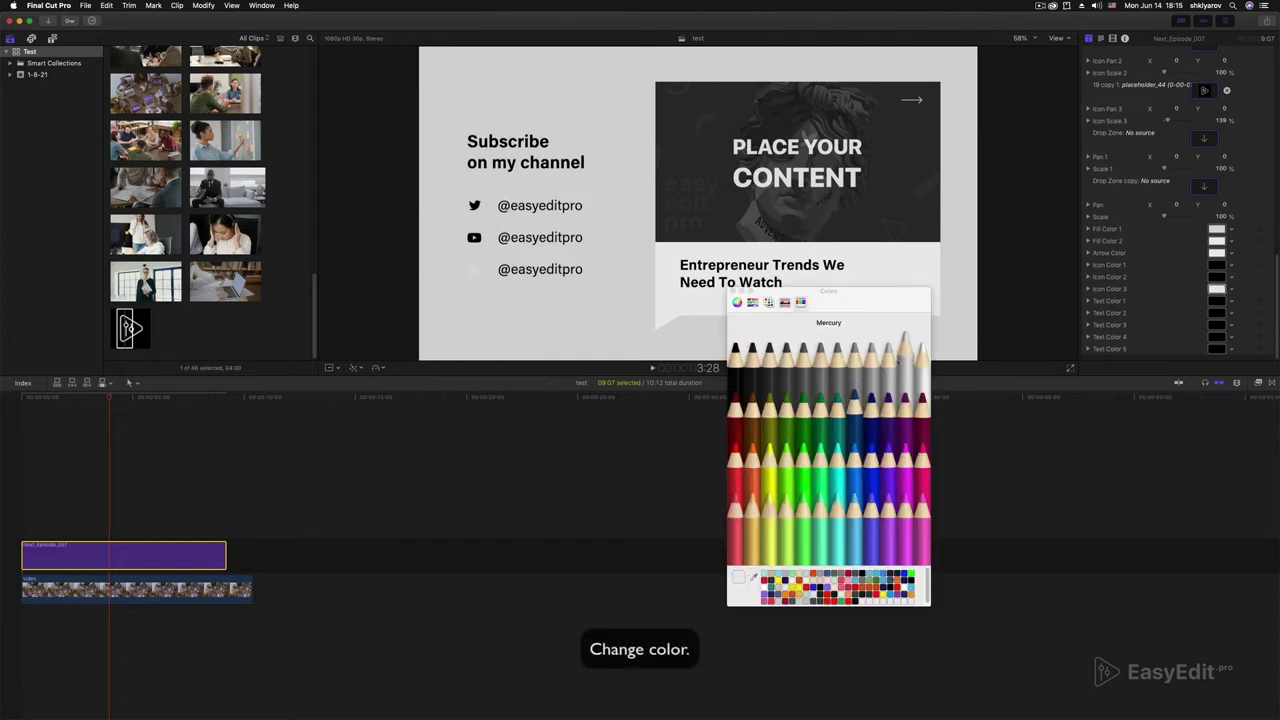
left_click(752, 400)
left_click(733, 476)
left_click(735, 376)
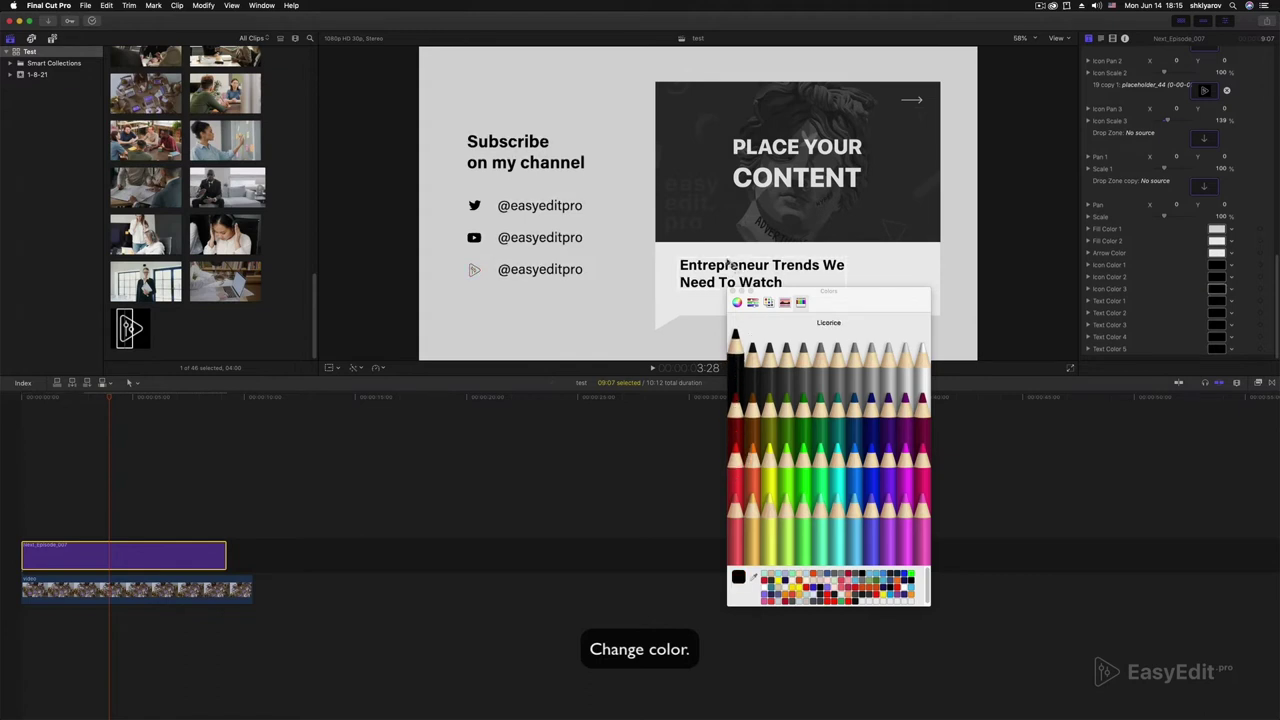
left_click(734, 291)
left_click(152, 475)
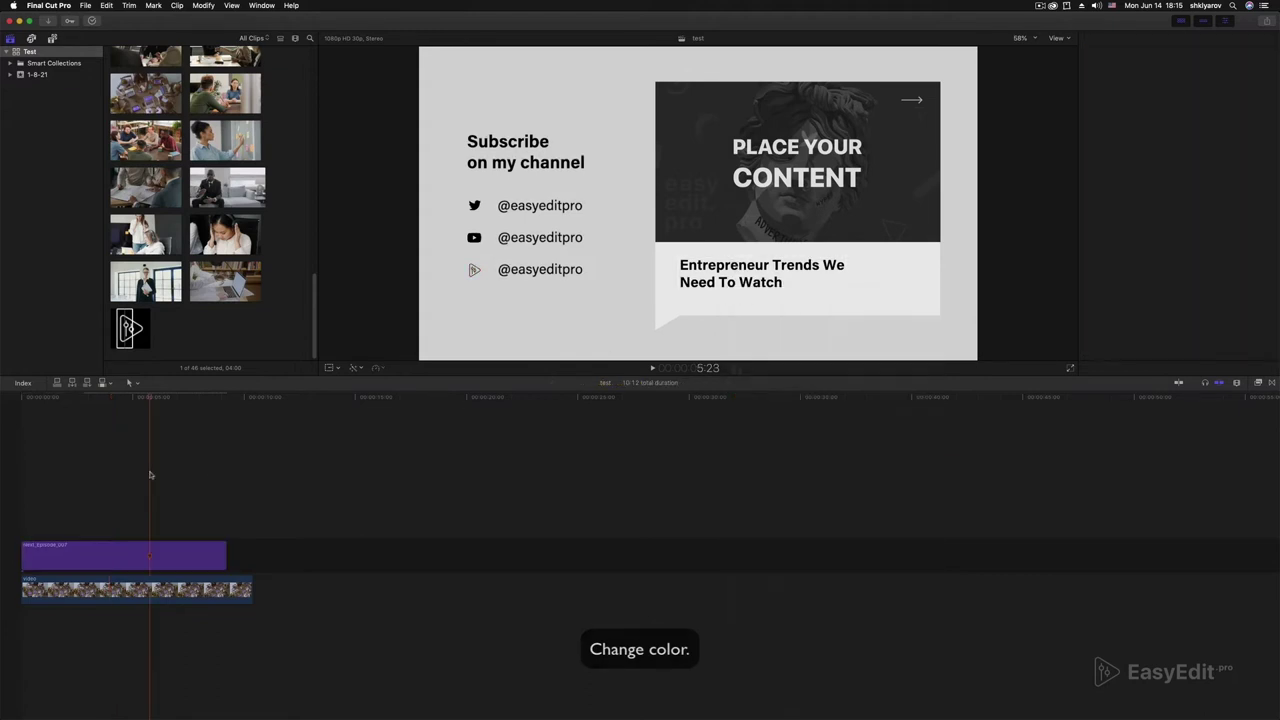
Step: Play the subscribe title from the timeline start, then reselect the title clip
key("Home")
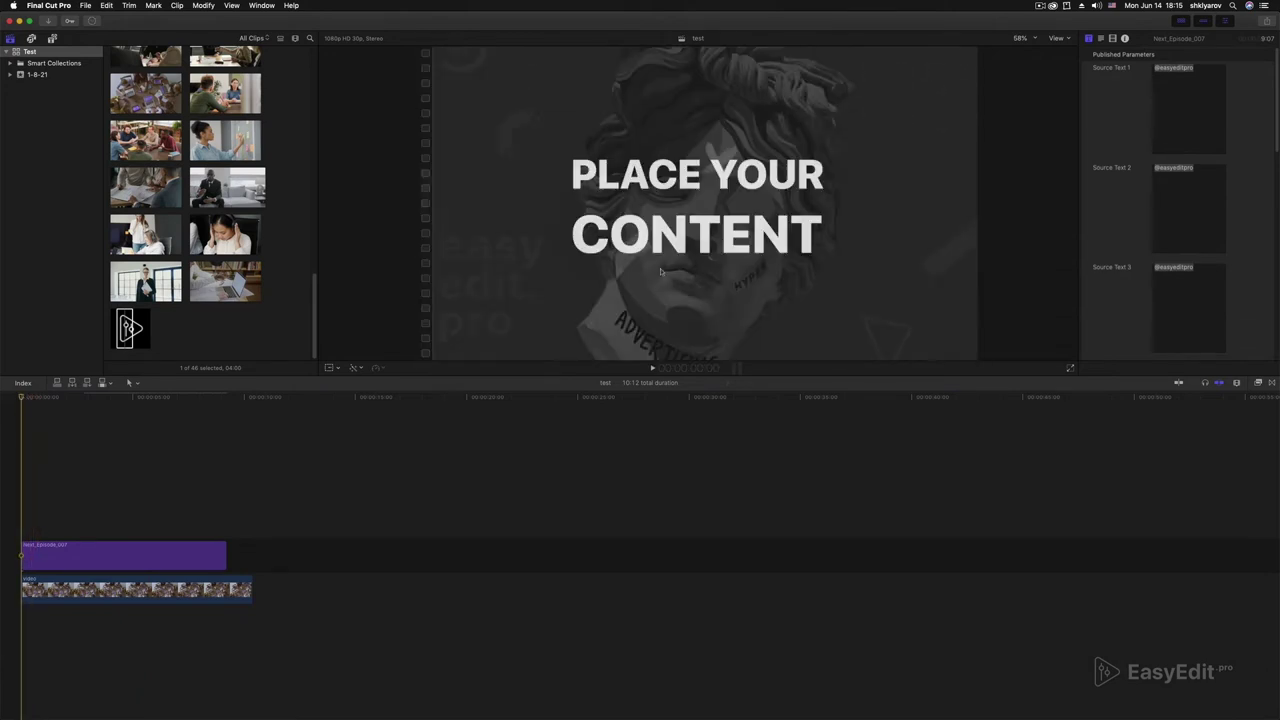
key("space")
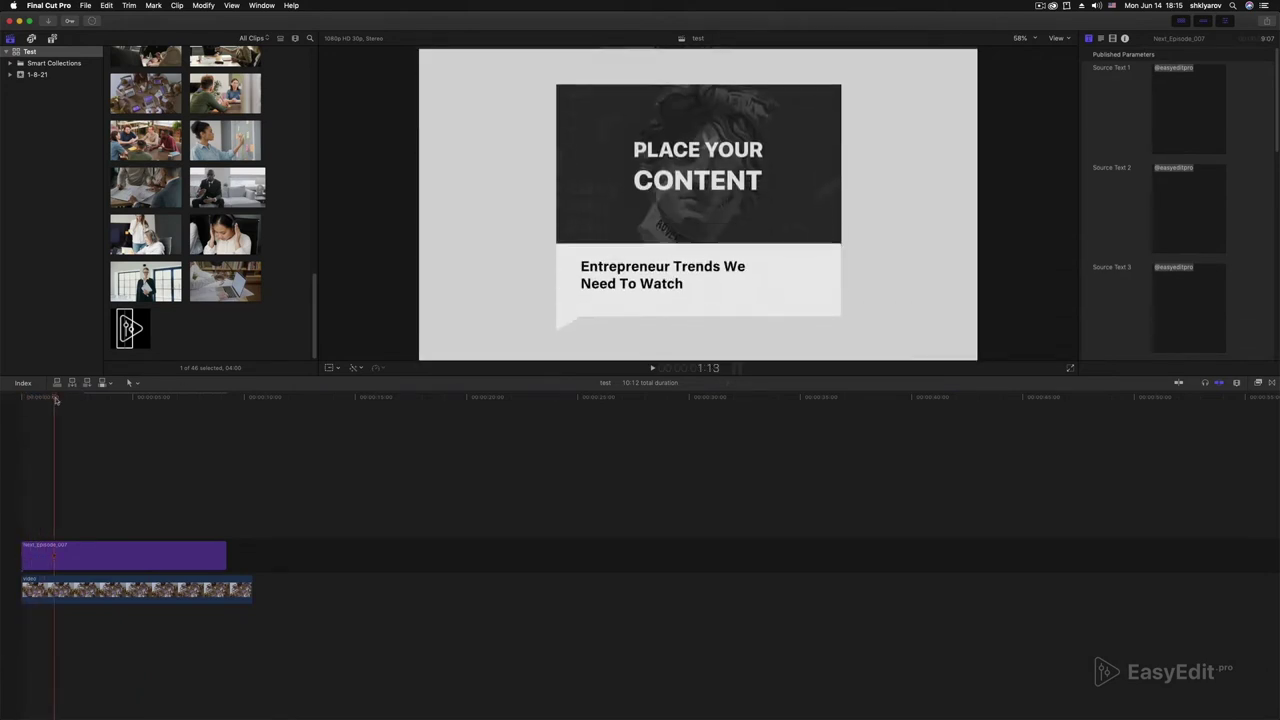
left_click(230, 556)
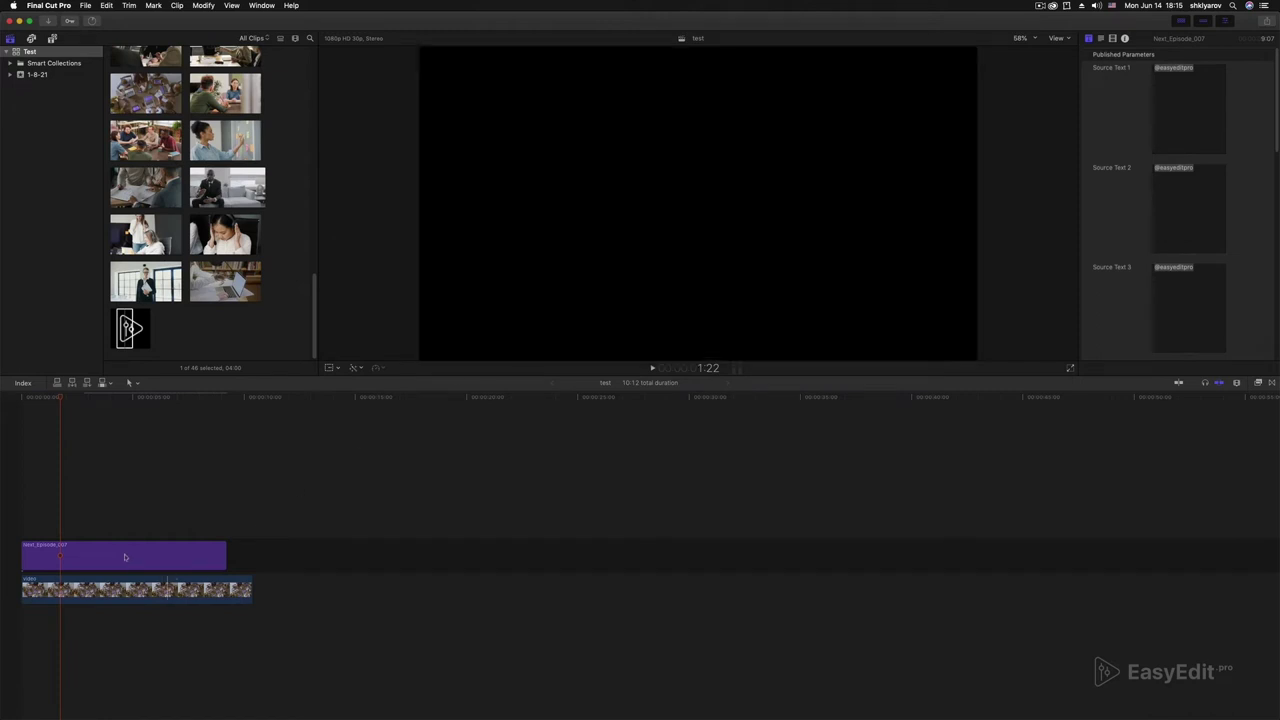
scroll(1249, 222, "down", 3)
scroll(1245, 226, "down", 5)
scroll(1240, 229, "down", 3)
Step: Preview meeting and sticky-notes clips, then apply the clapping-hands clip to the Drop Zone
scroll(1238, 231, "down", 3)
left_click(1204, 139)
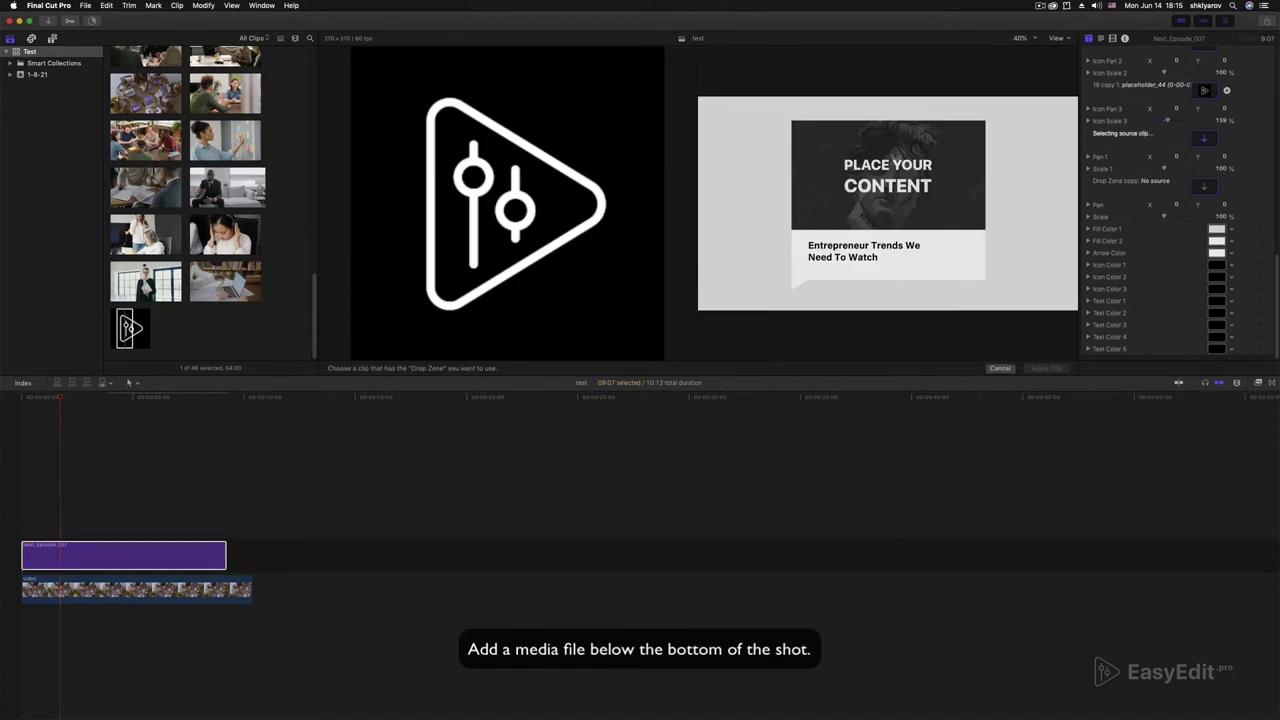
scroll(185, 200, "up", 1)
left_click(146, 188)
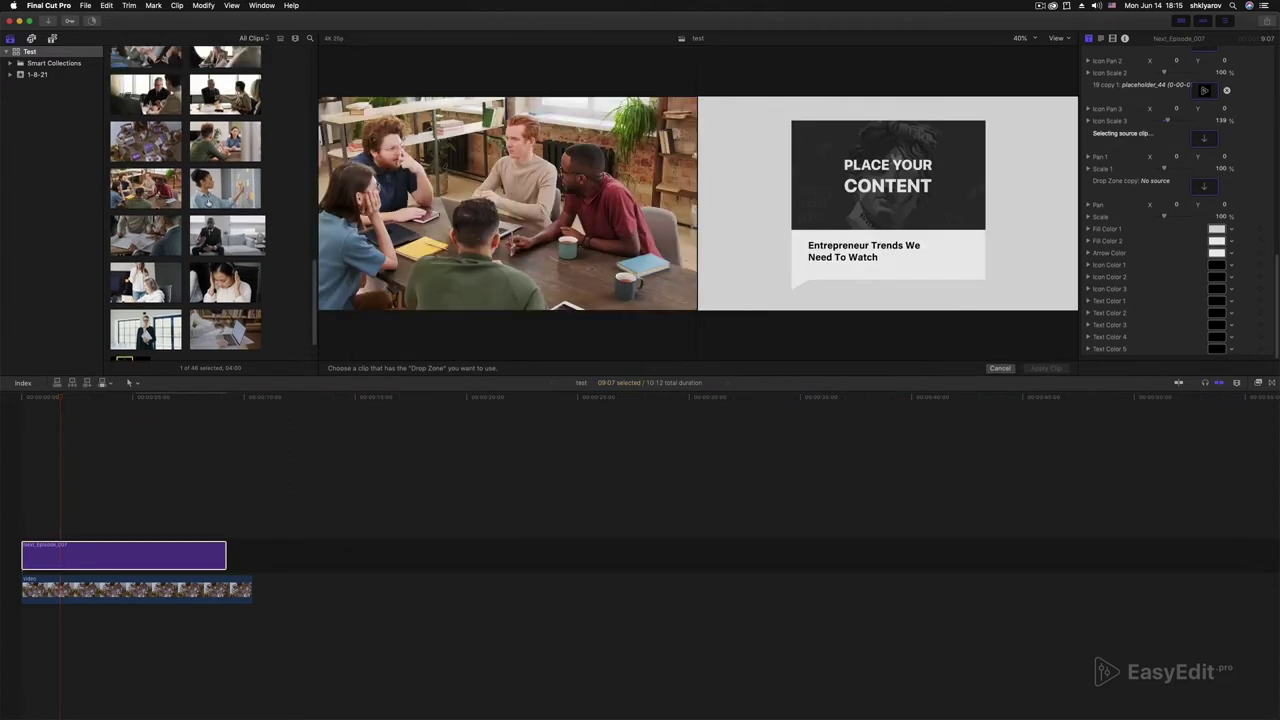
left_click(225, 188)
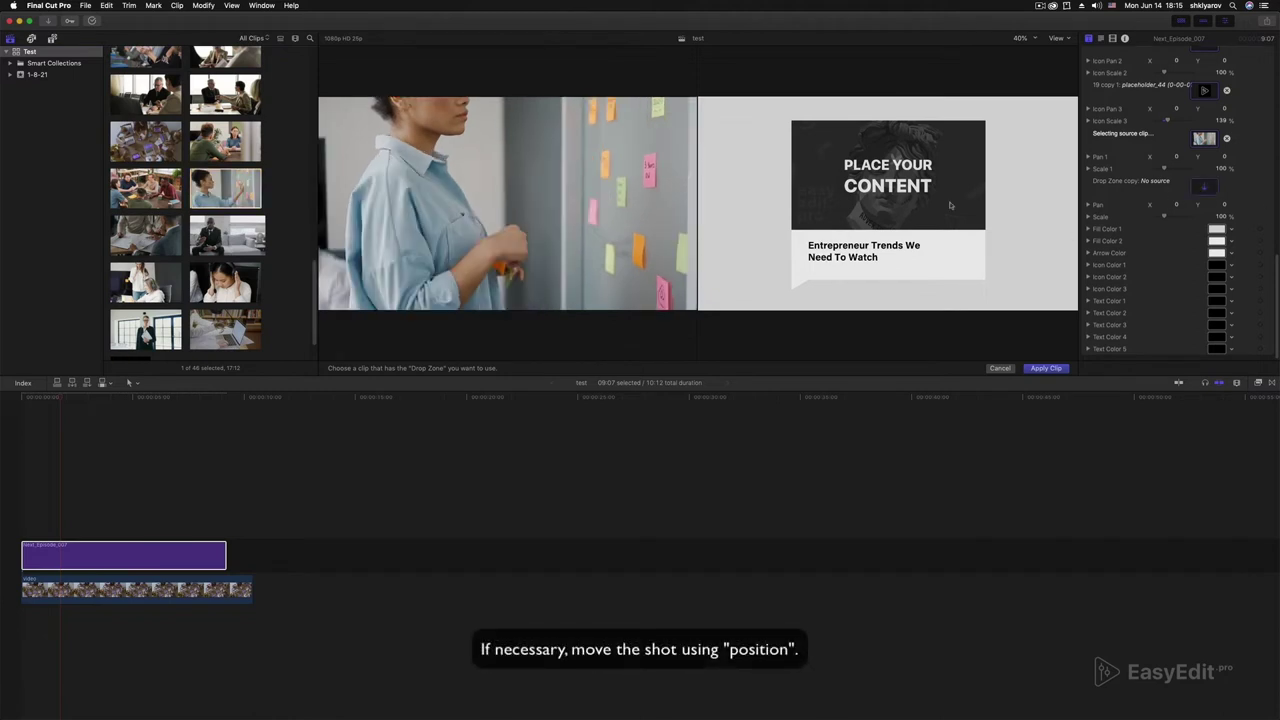
scroll(184, 190, "up", 1)
scroll(184, 190, "up", 1)
scroll(184, 190, "up", 1)
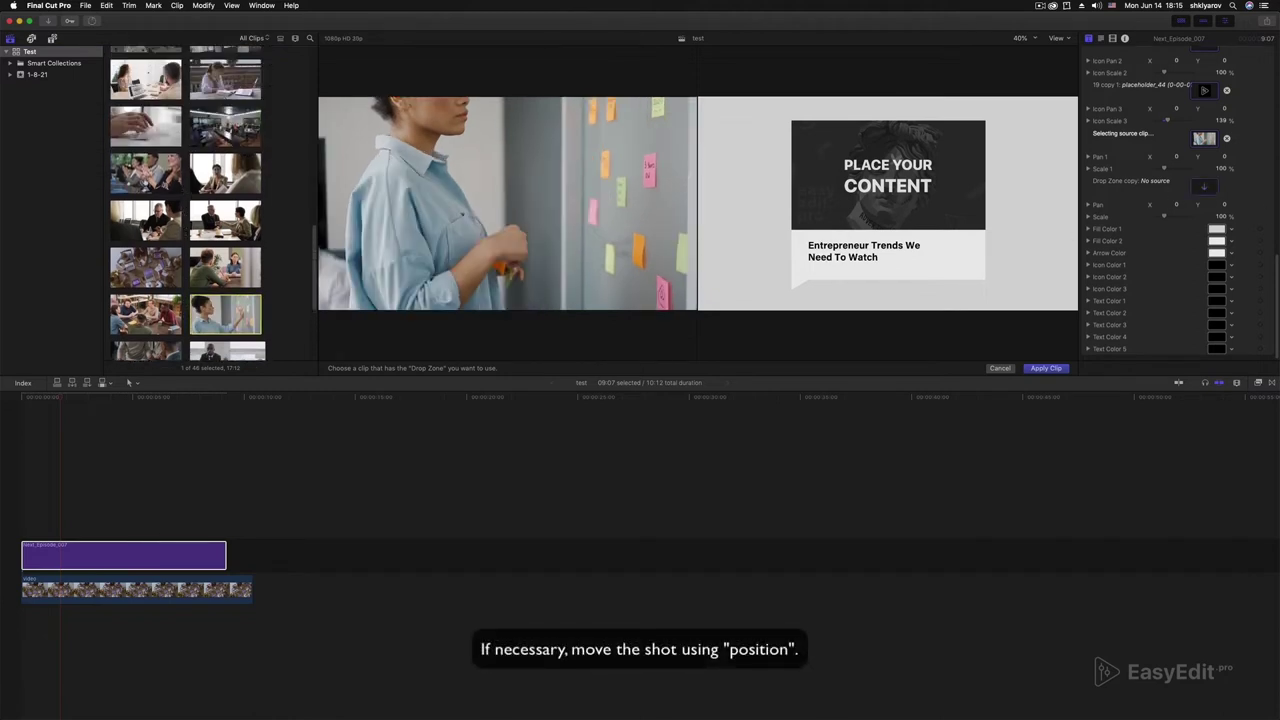
left_click(112, 181)
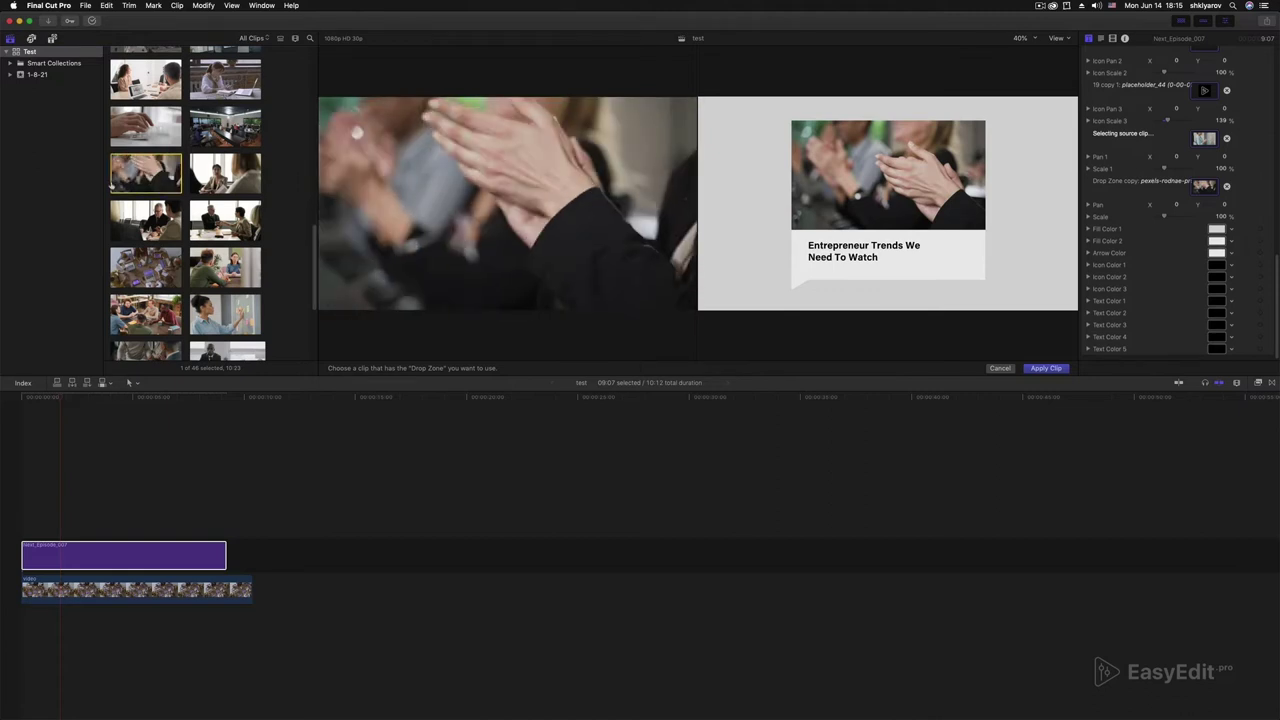
left_click(1046, 368)
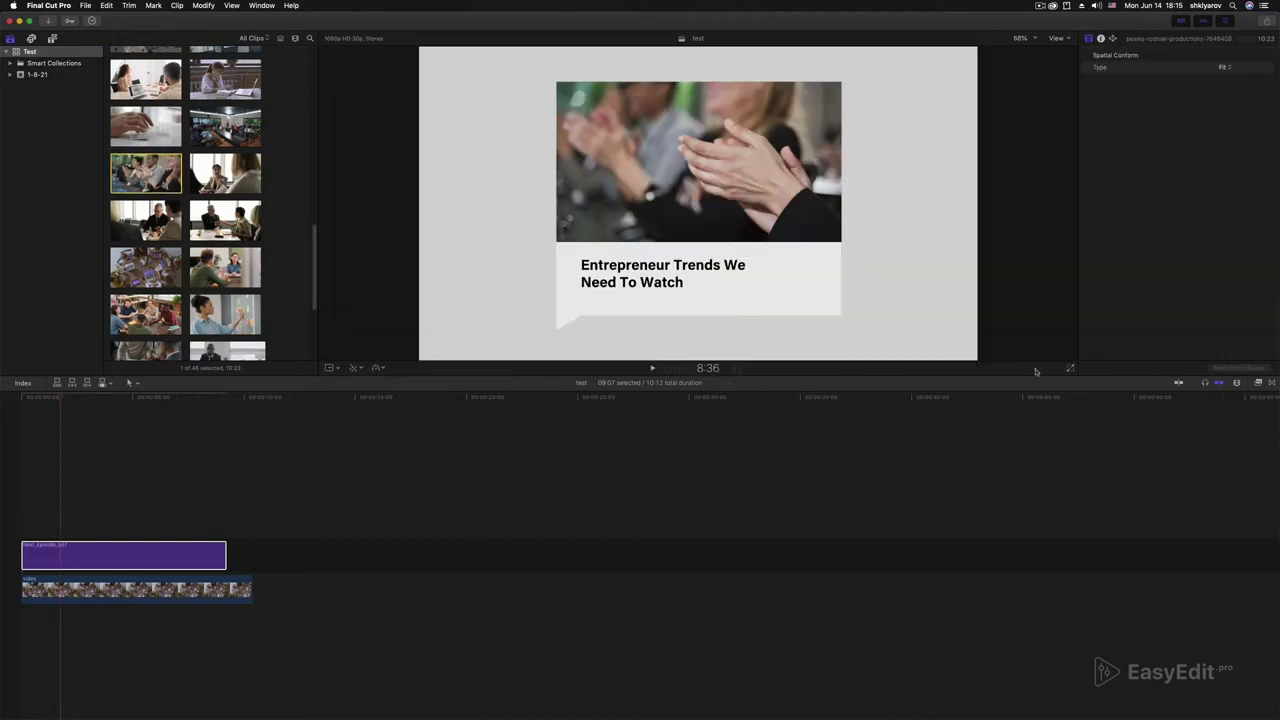
Step: Play the title to preview the new clapping-hands image
key("/")
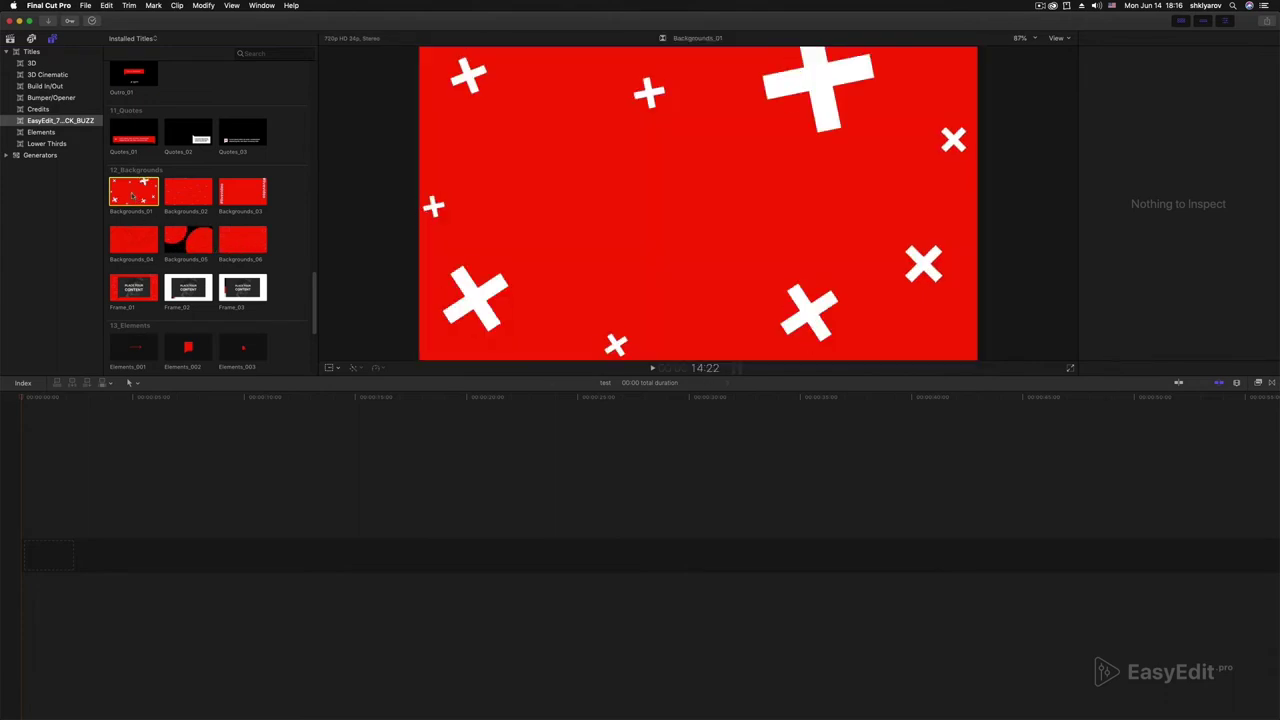
Step: Append Backgrounds_01 to the timeline, select it, and test its background toggle and opacity
key("e")
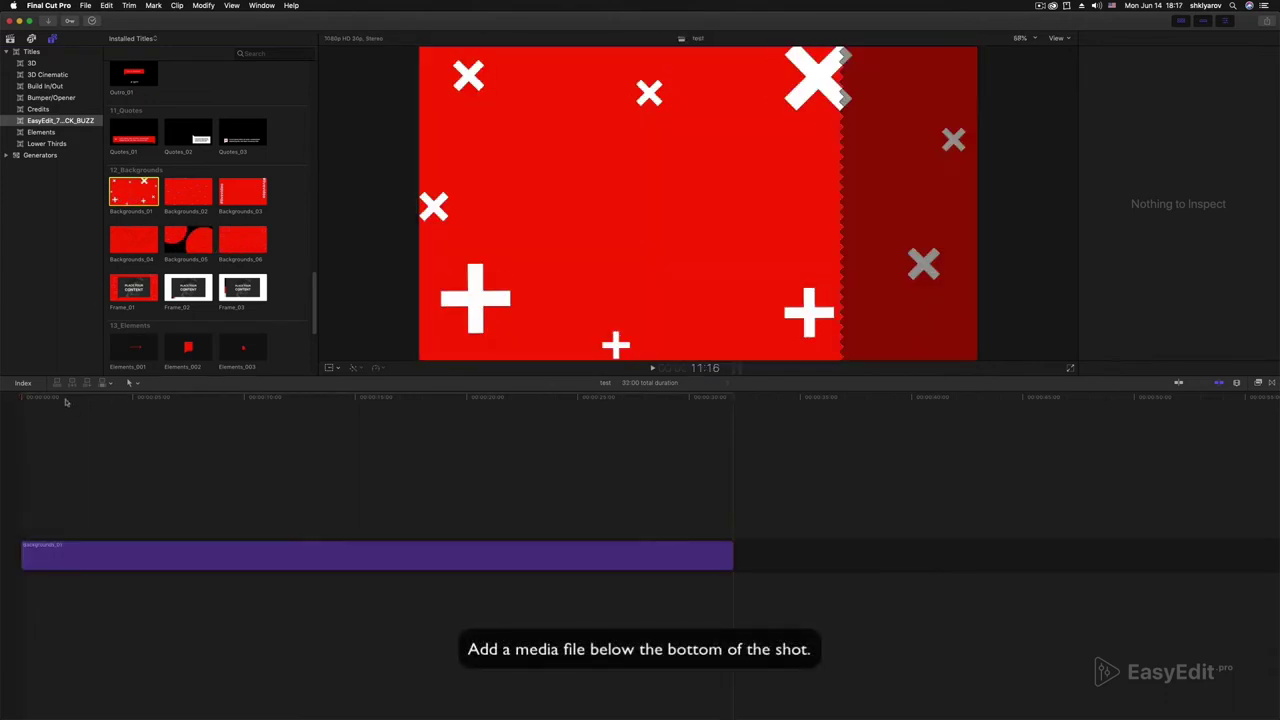
left_click(155, 409)
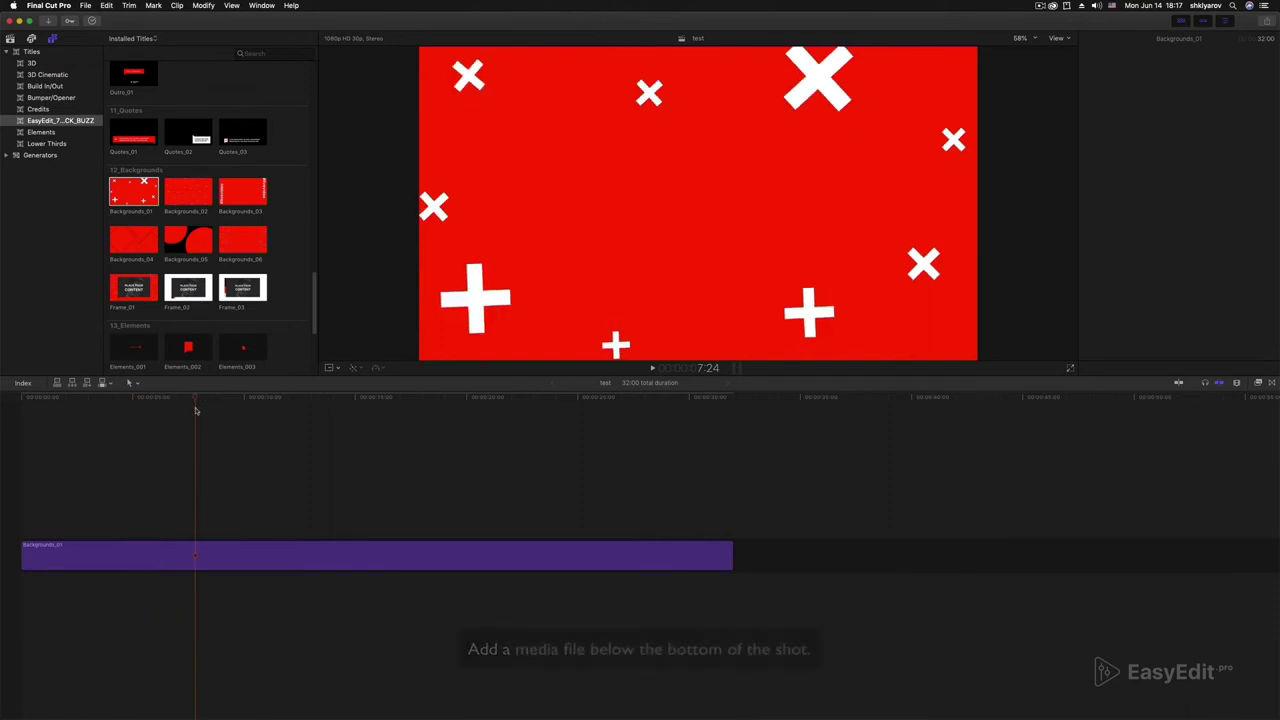
left_click(175, 548)
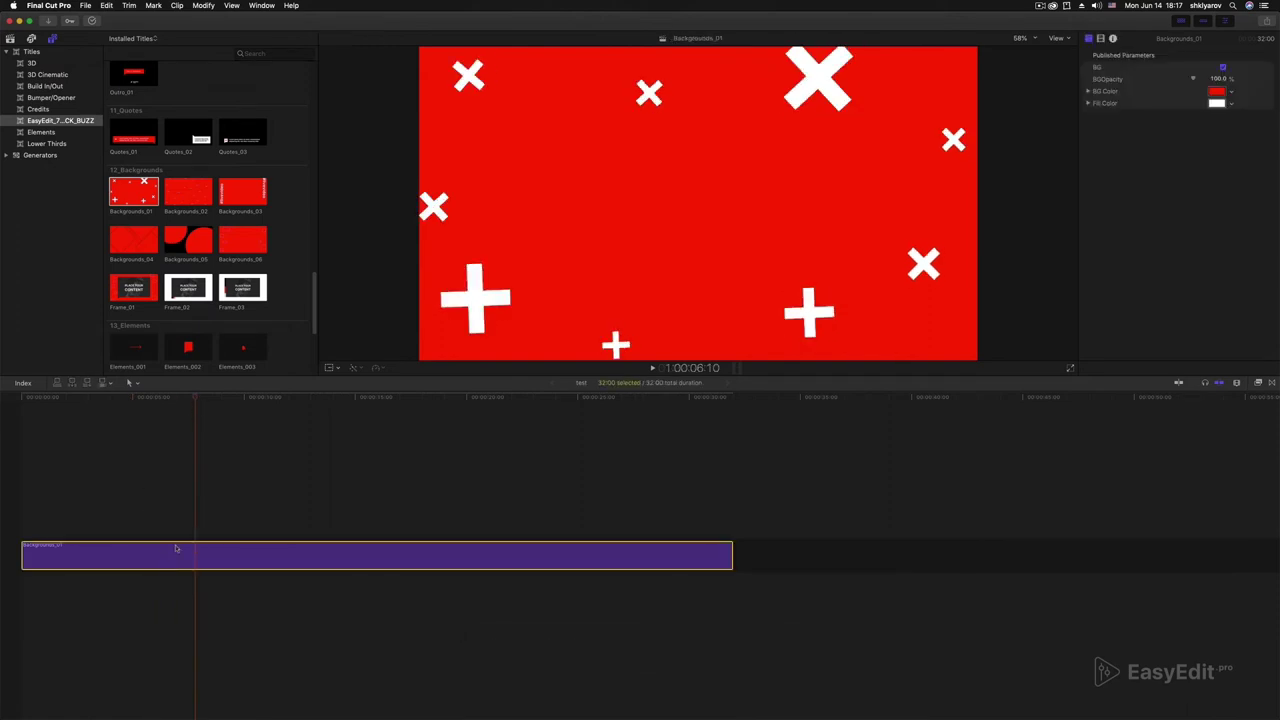
left_click(1222, 67)
left_click(1222, 67)
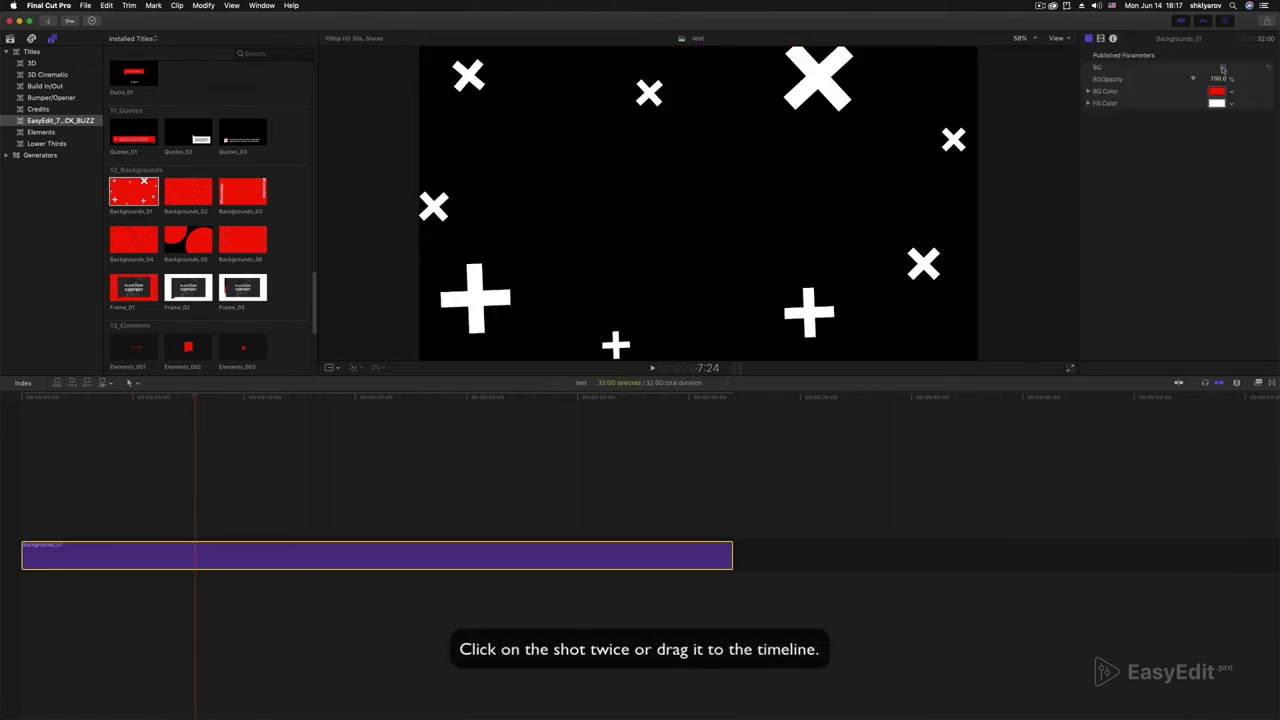
left_click_drag(1193, 80, 1210, 85)
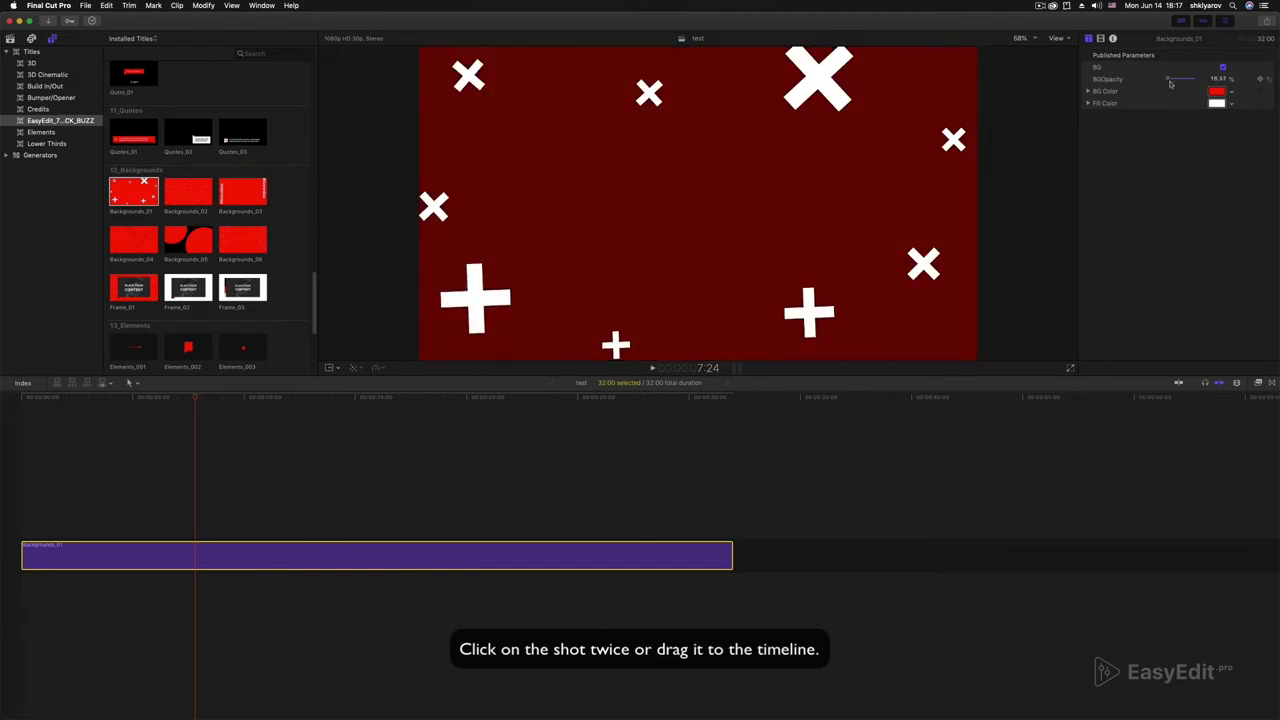
Step: Recolour Backgrounds_01 to a Silver background with black Licorice crosses, then play it
left_click(1217, 91)
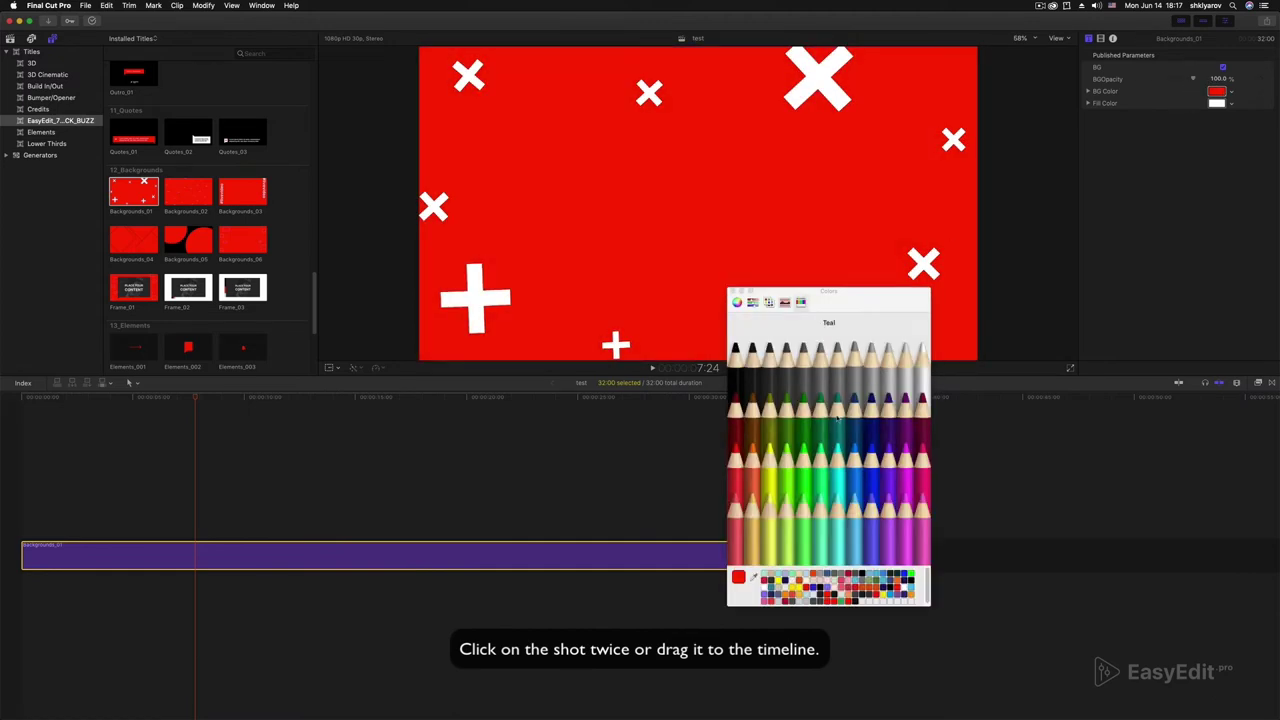
left_click(820, 452)
left_click(780, 450)
left_click(887, 380)
left_click(1220, 104)
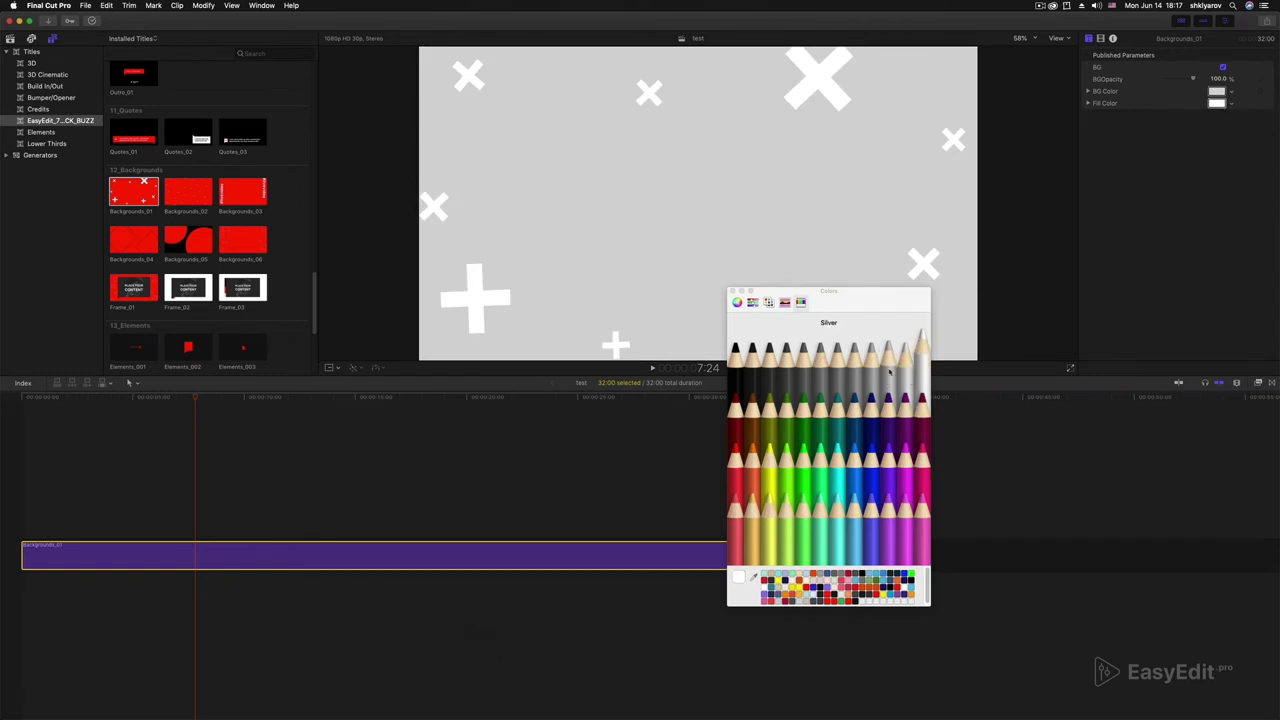
left_click(734, 375)
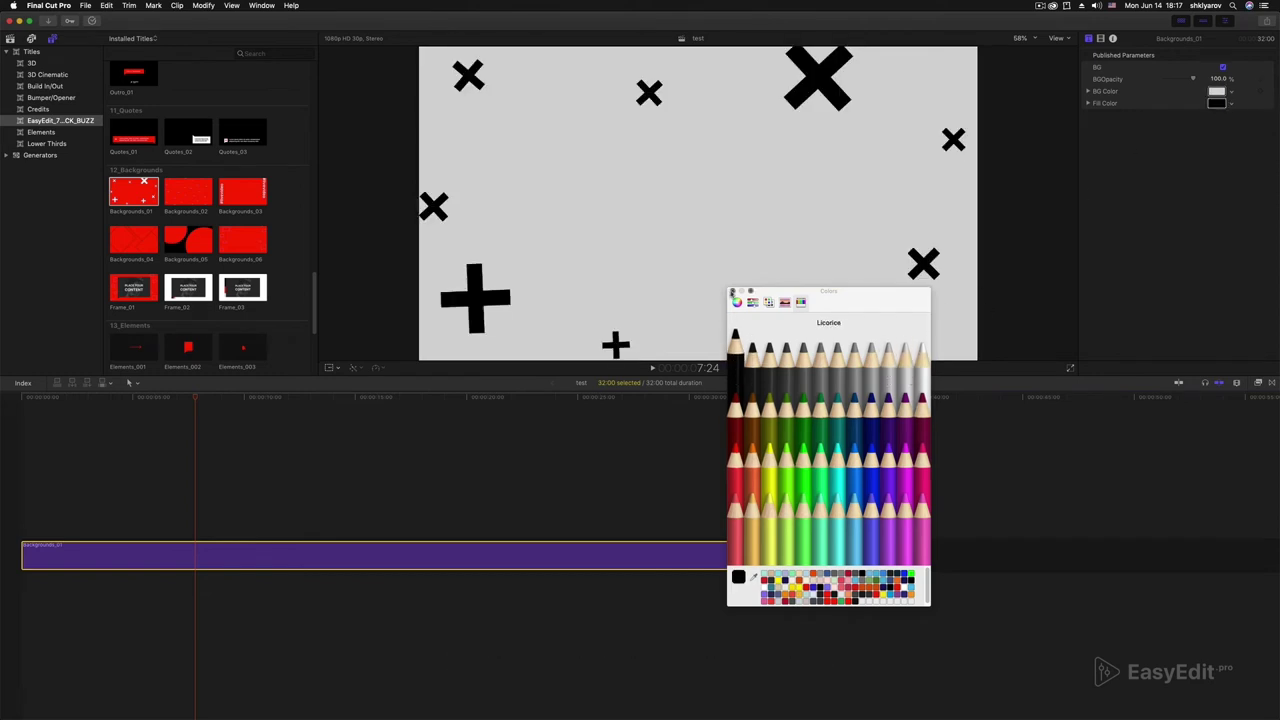
left_click(733, 292)
key("Home")
key("space")
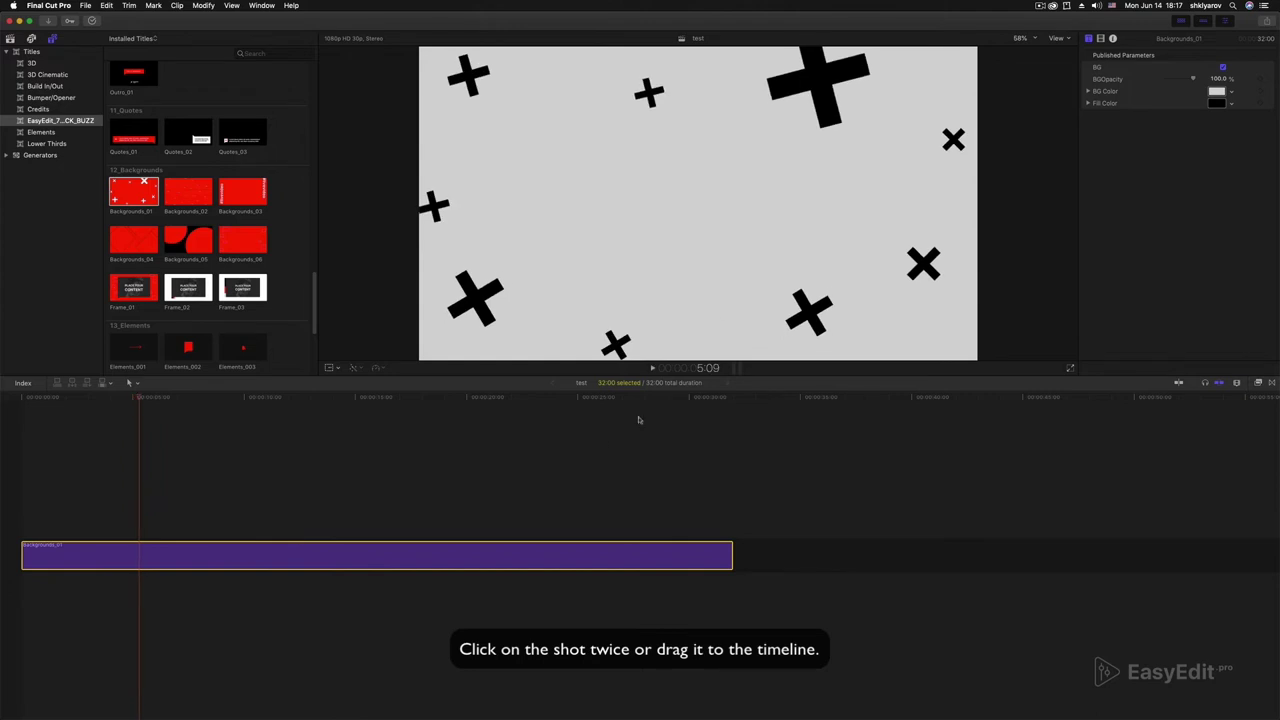
Step: Replace Backgrounds_01 with Frame_01 on the timeline and select it
key("BackSpace")
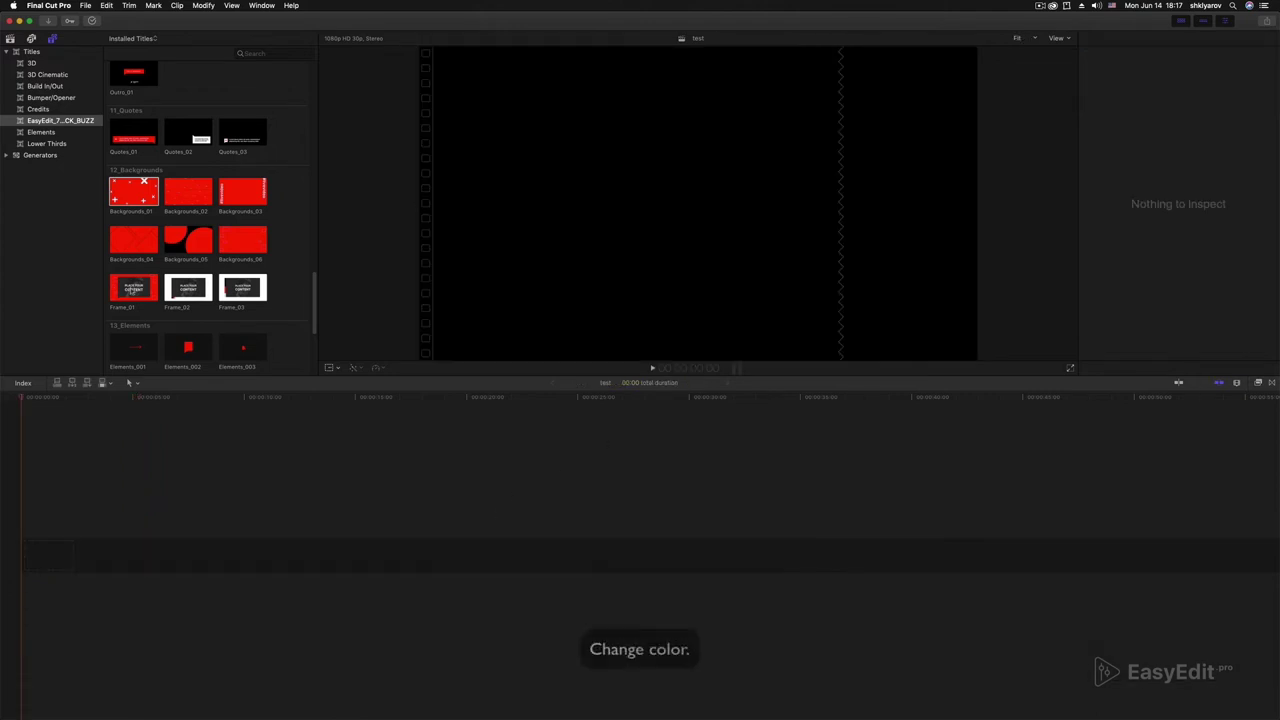
double_click(132, 290)
left_click(111, 399)
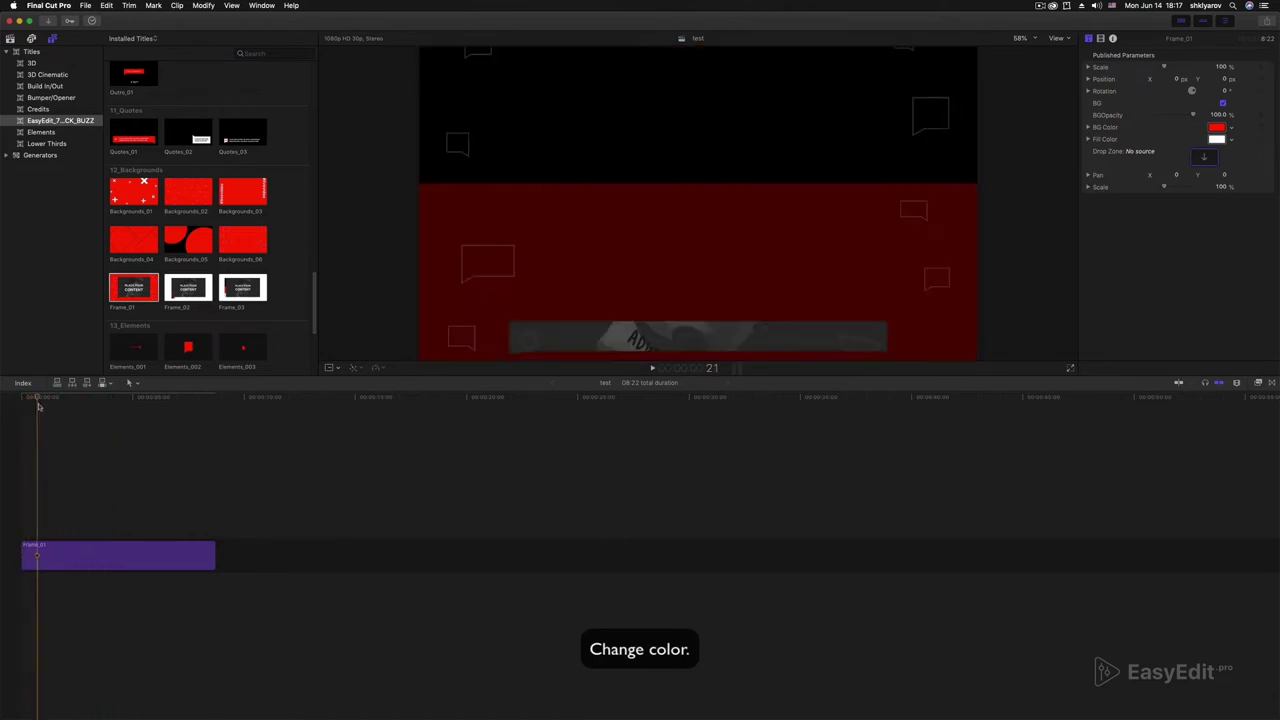
left_click(107, 557)
Step: Fill Frame_01's drop zone with the clip of the woman holding a clipboard
left_click(1204, 156)
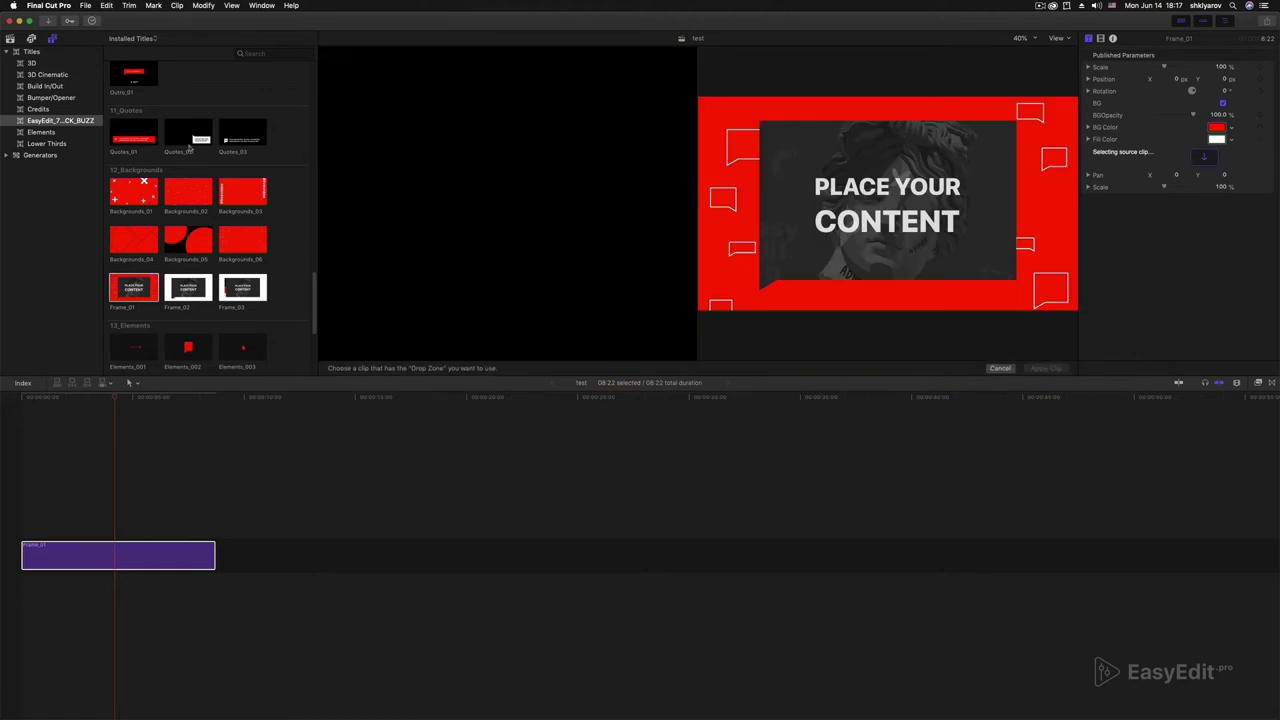
left_click(8, 38)
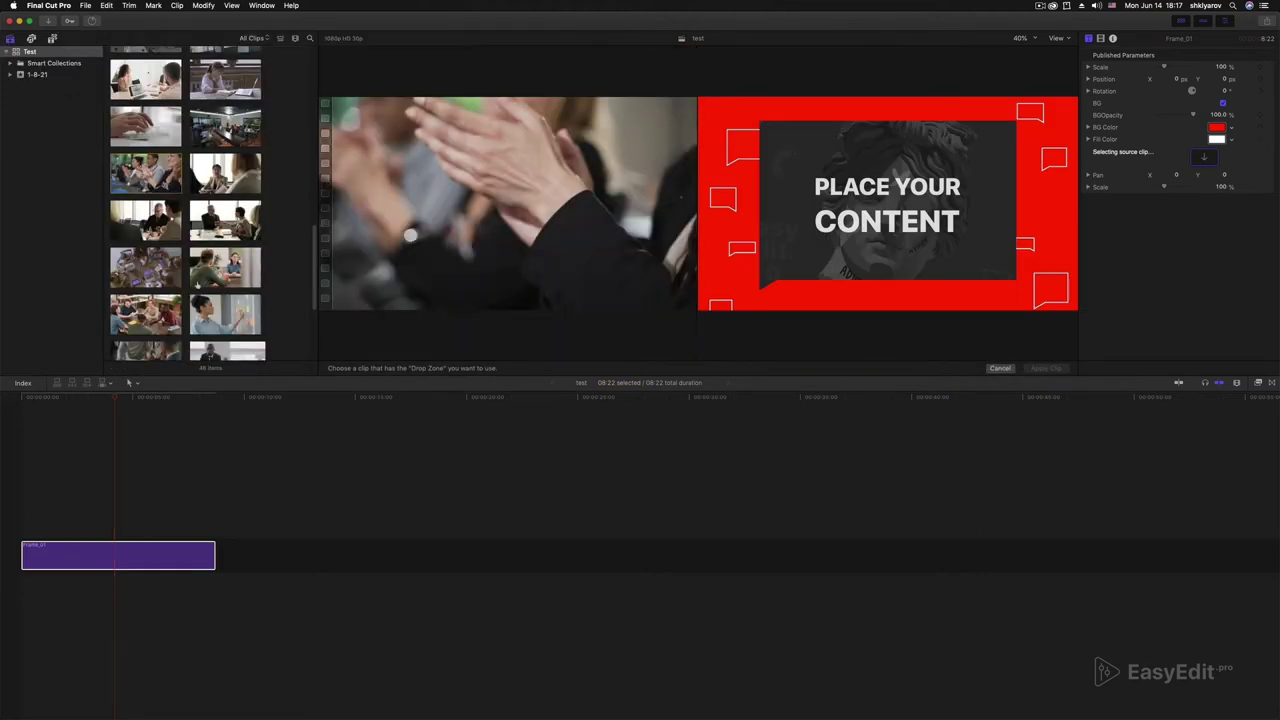
scroll(193, 286, "down", 3)
scroll(193, 286, "down", 1)
scroll(193, 286, "down", 1)
scroll(193, 286, "down", 1)
left_click(122, 298)
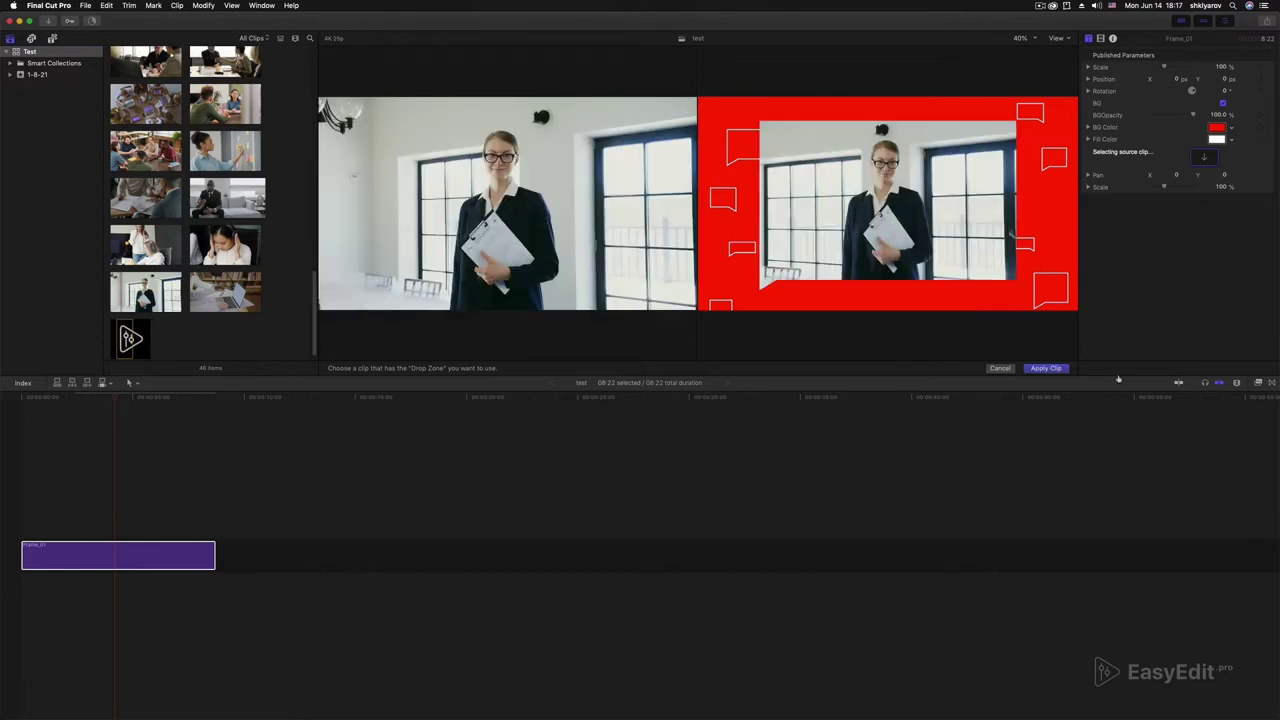
left_click(1044, 368)
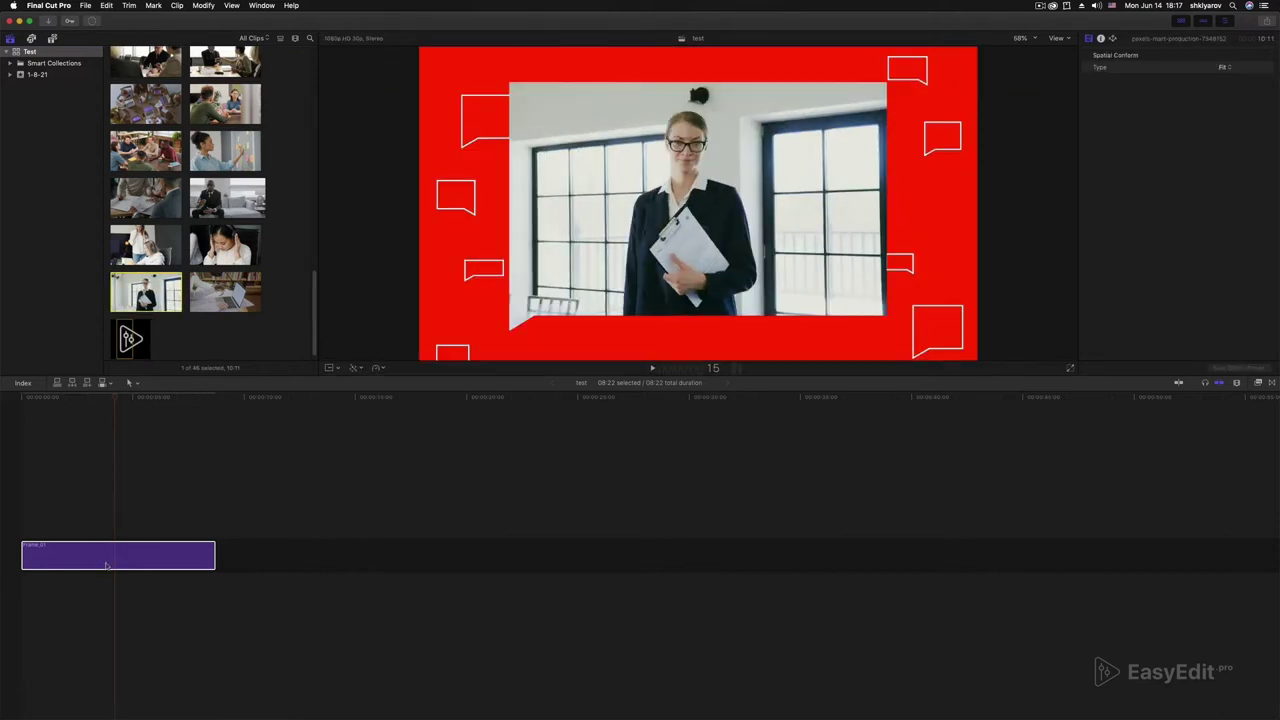
left_click(107, 562)
Step: Adjust the framed image, make Frame_01's background light grey, and play it from the start
mouse_move(1216, 191)
left_mouse_down()
mouse_move(1196, 191)
mouse_move(1190, 175)
left_mouse_up()
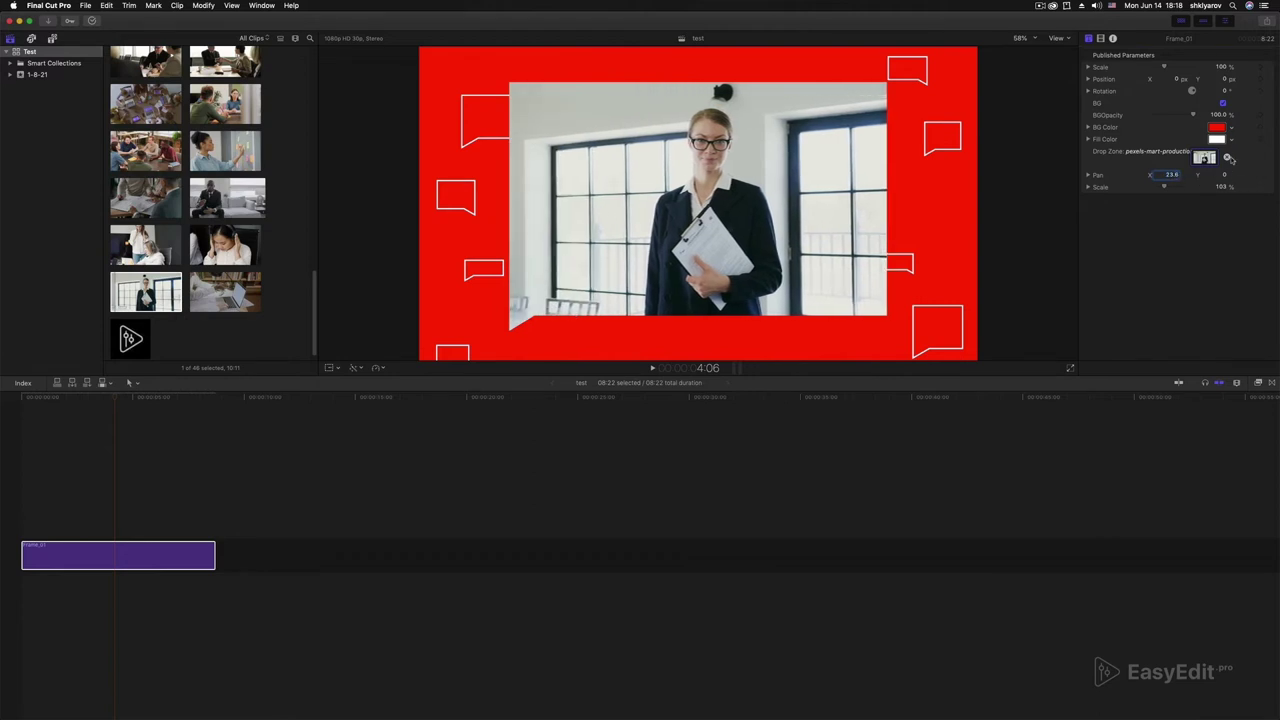
left_click(1216, 128)
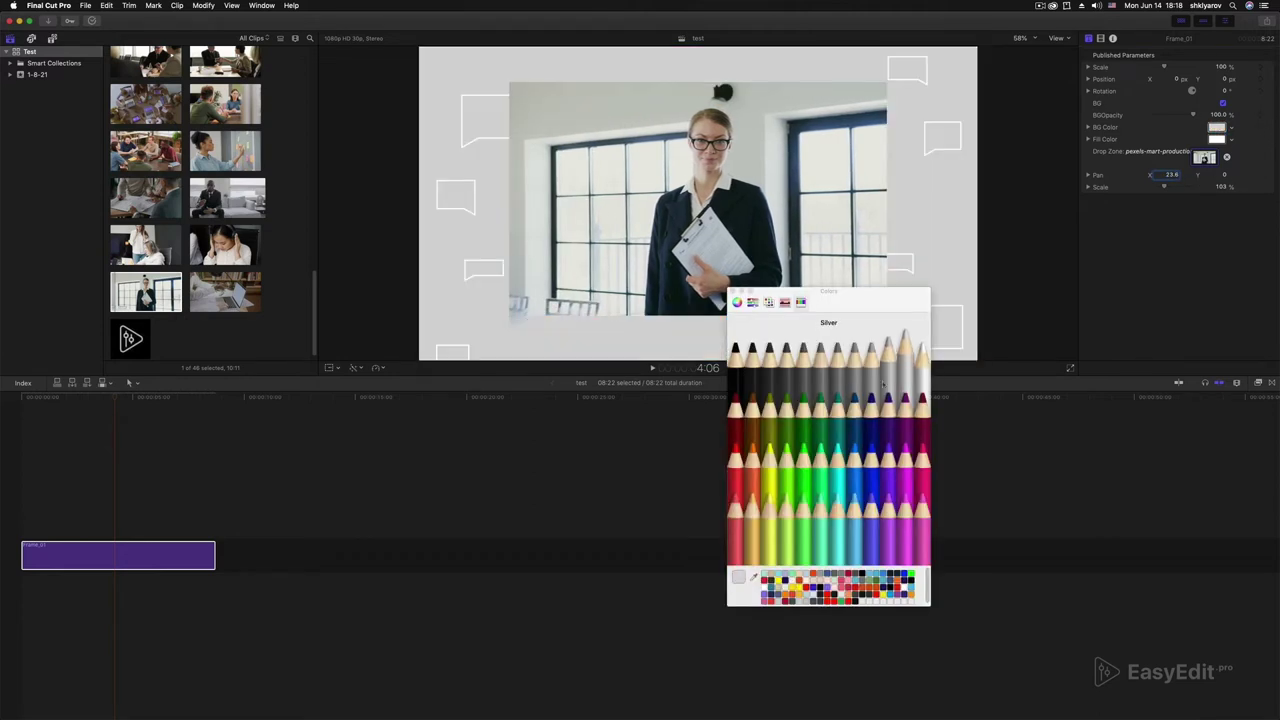
left_click_drag(906, 385, 735, 373)
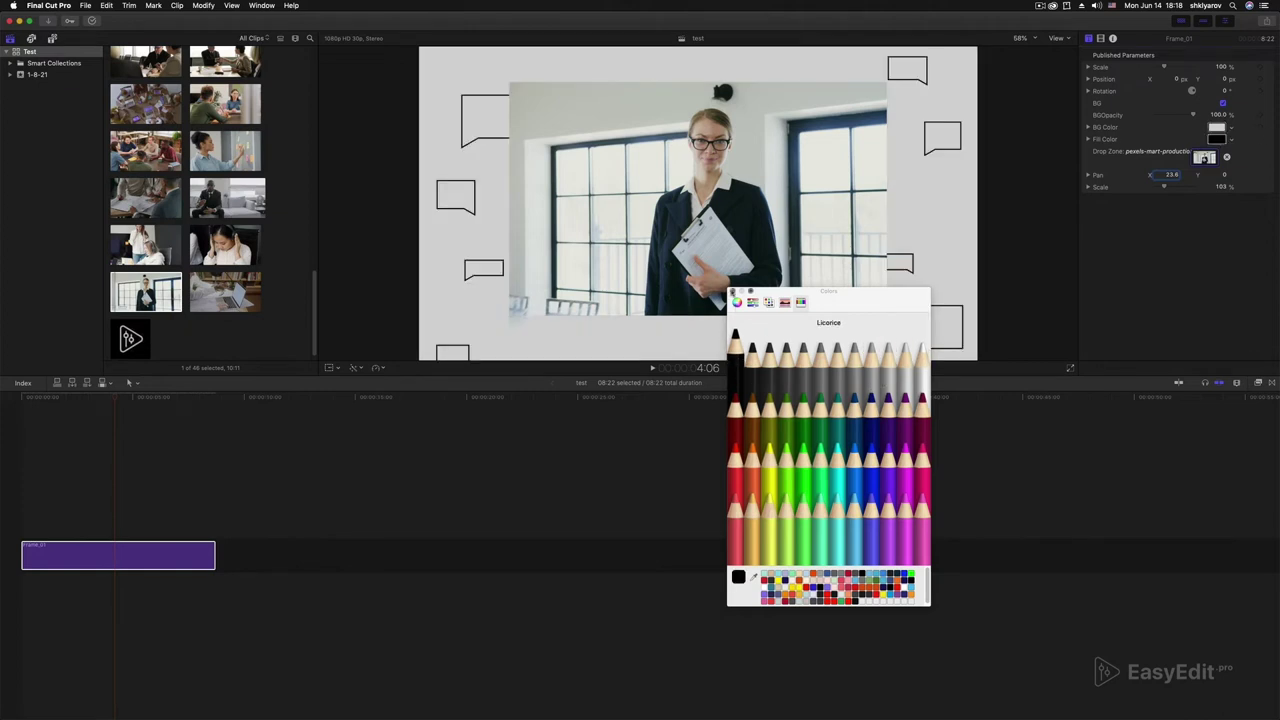
left_click(732, 292)
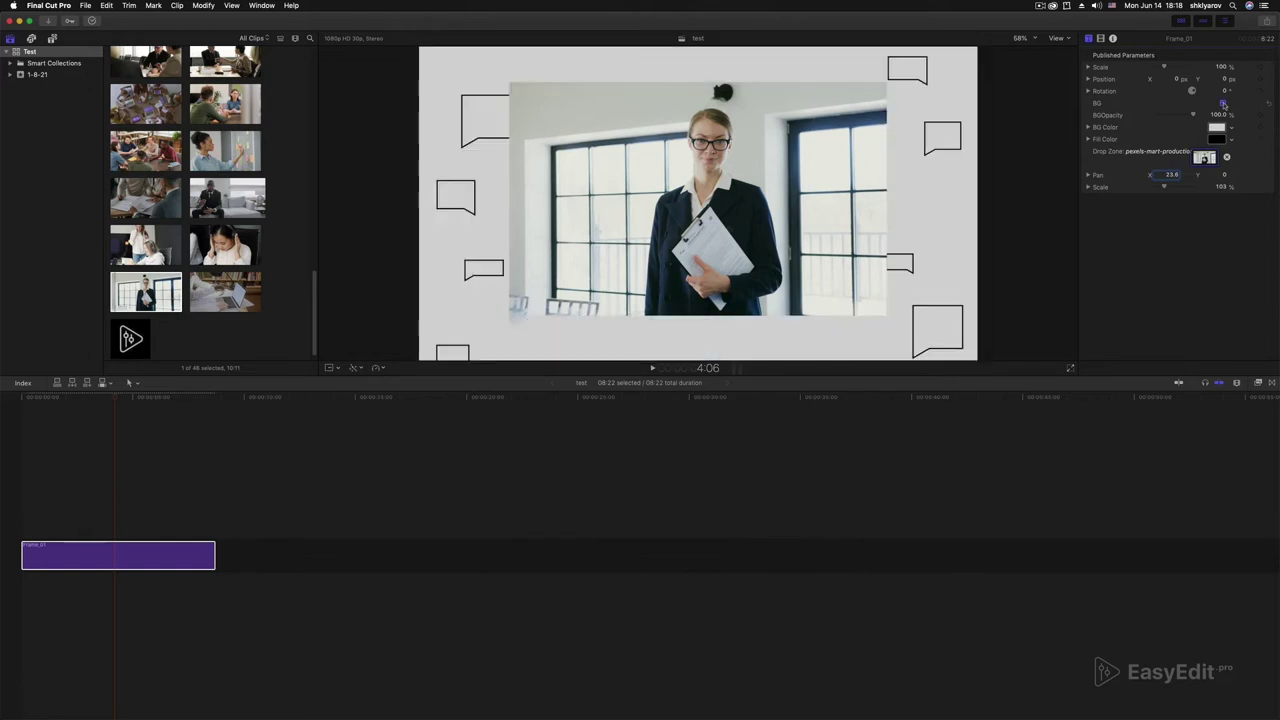
left_click(325, 500)
key("Home")
key("space")
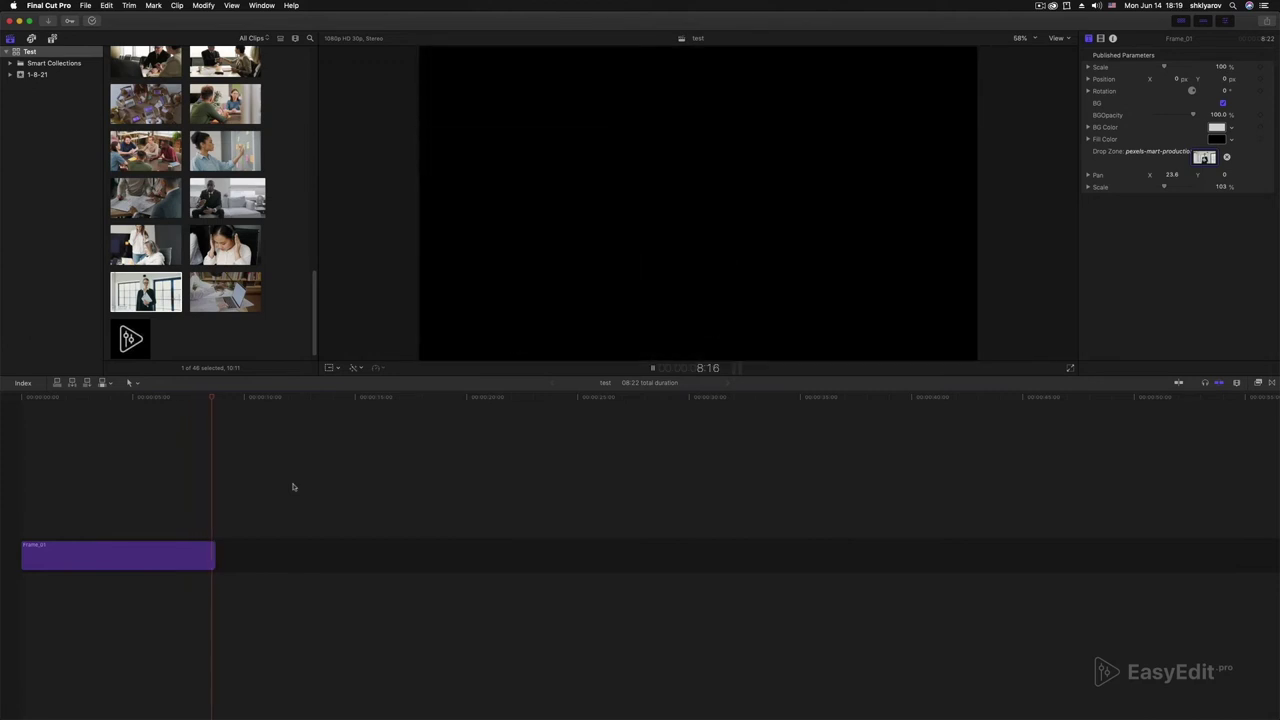
Step: Delete Frame_01 and add Backgrounds_02 to the timeline
left_click(189, 555)
key("BackSpace")
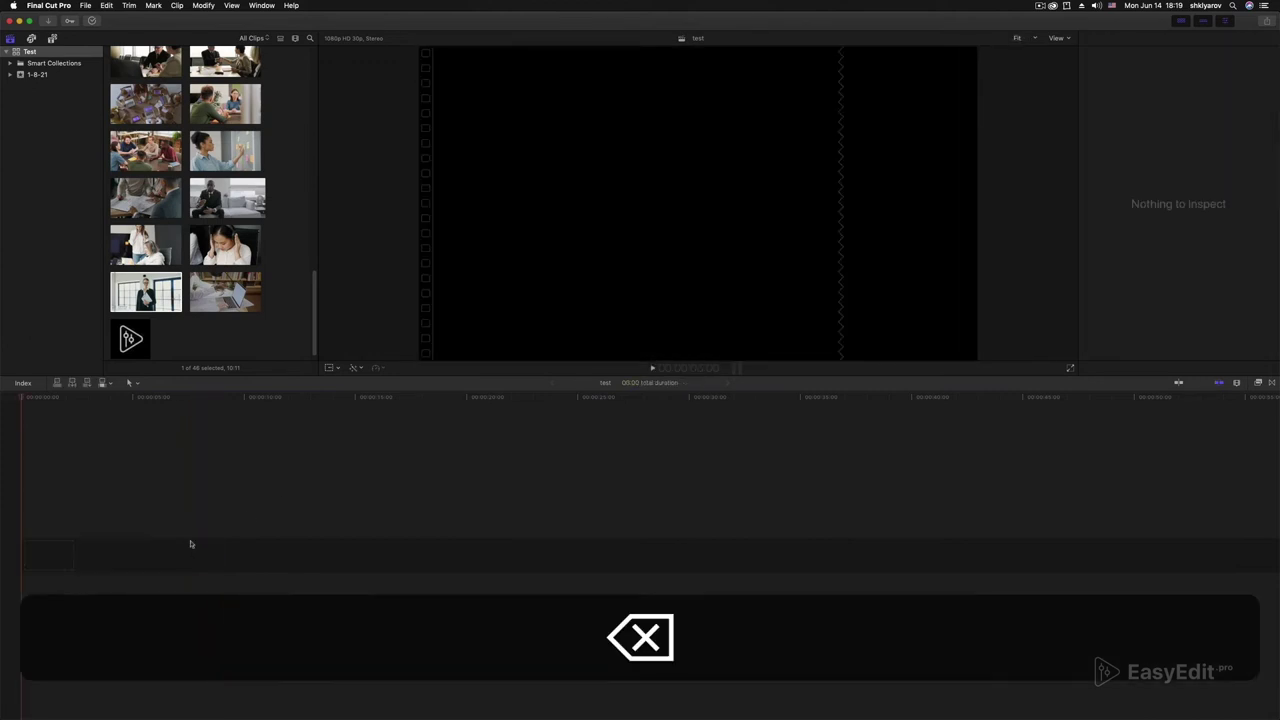
left_click(53, 38)
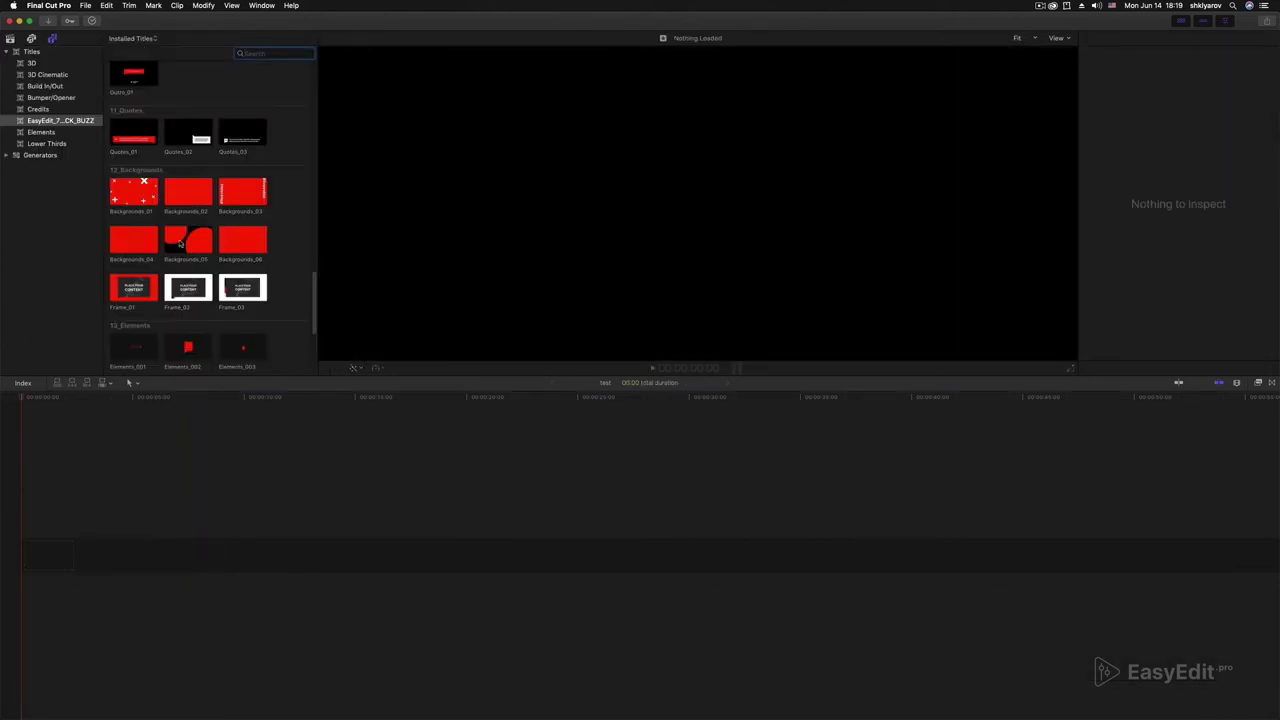
left_click_drag(168, 199, 66, 496)
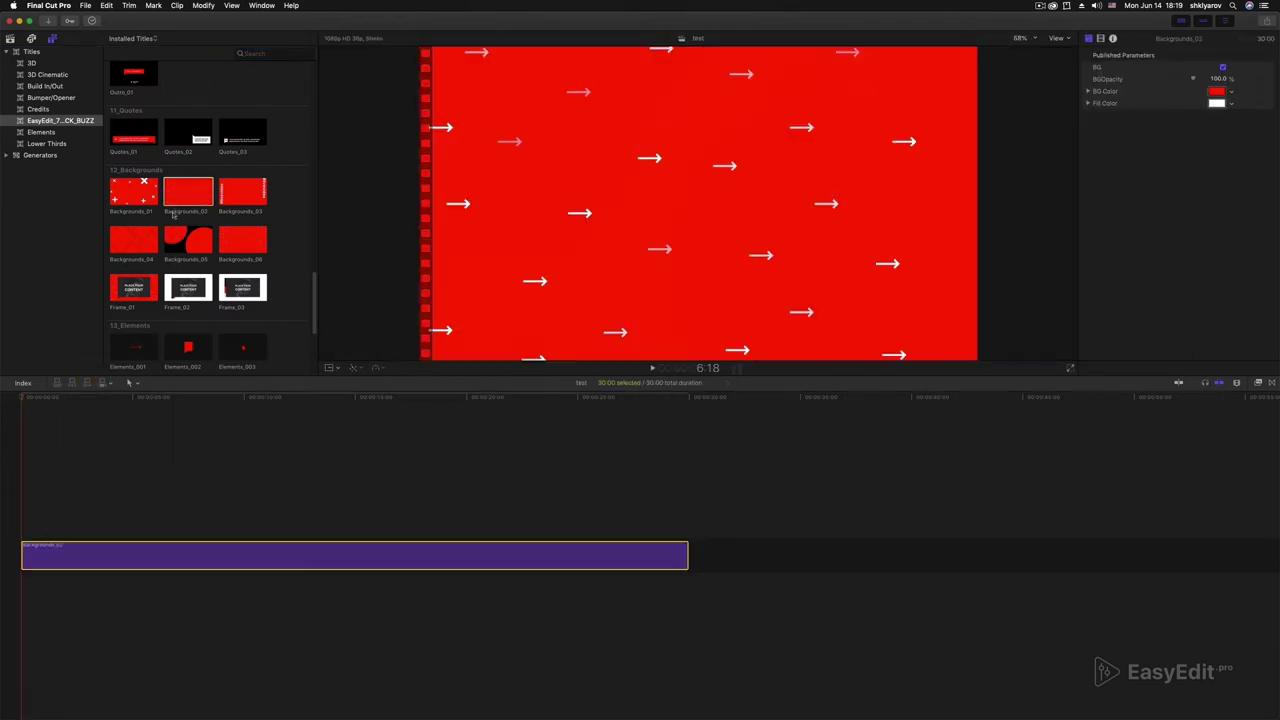
Step: Connect Quotes_02 slightly later above Backgrounds_02, play it, then delete both clips
scroll(172, 206, "up", 3)
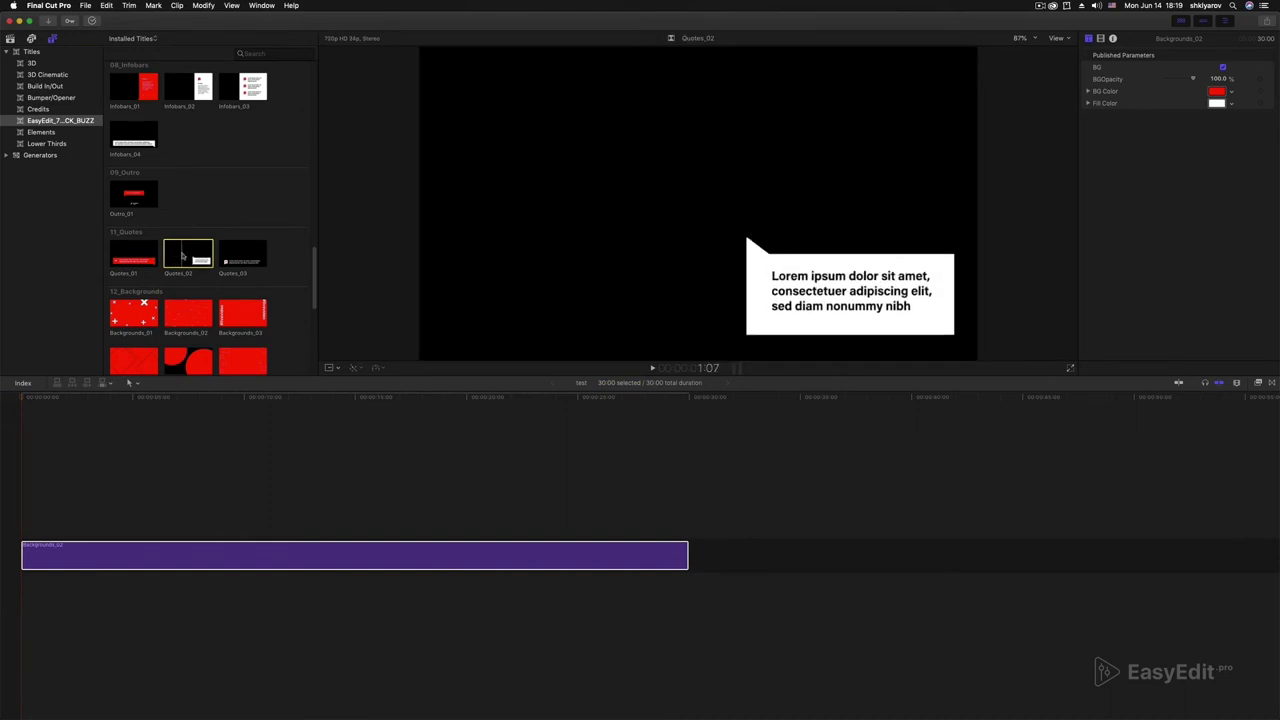
left_click_drag(183, 256, 38, 465)
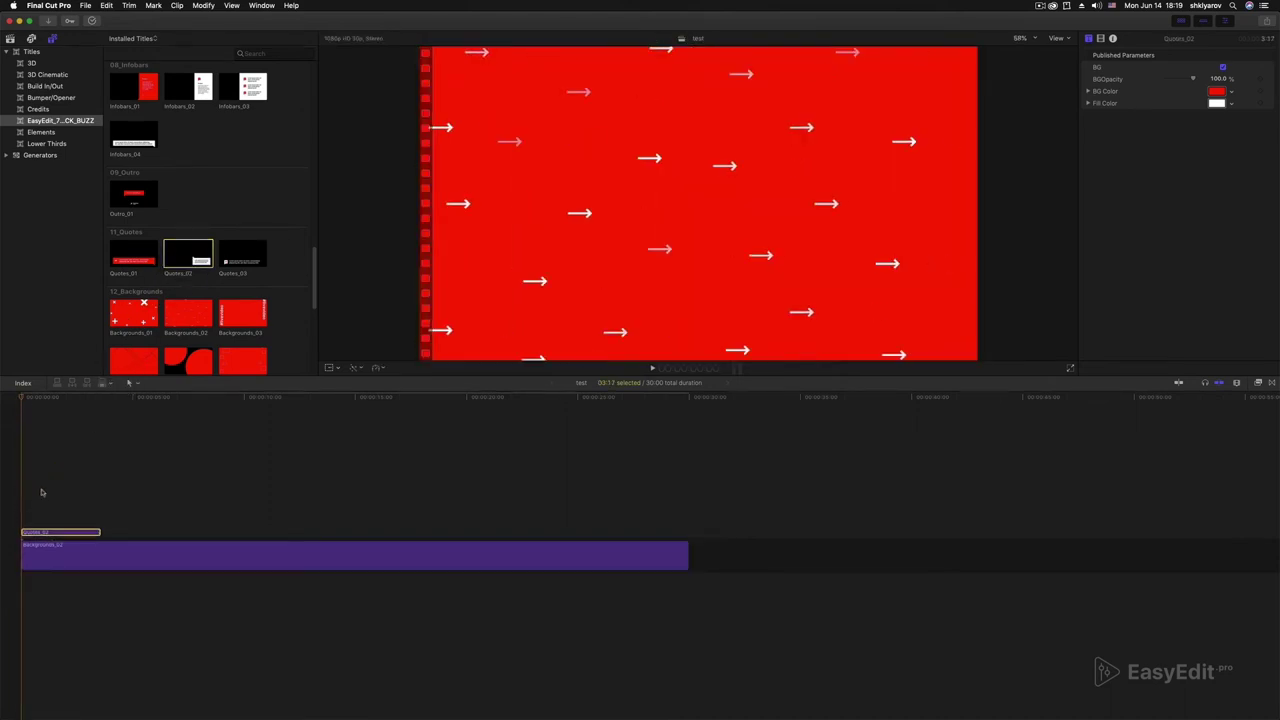
left_click_drag(47, 532, 72, 532)
left_click(57, 497)
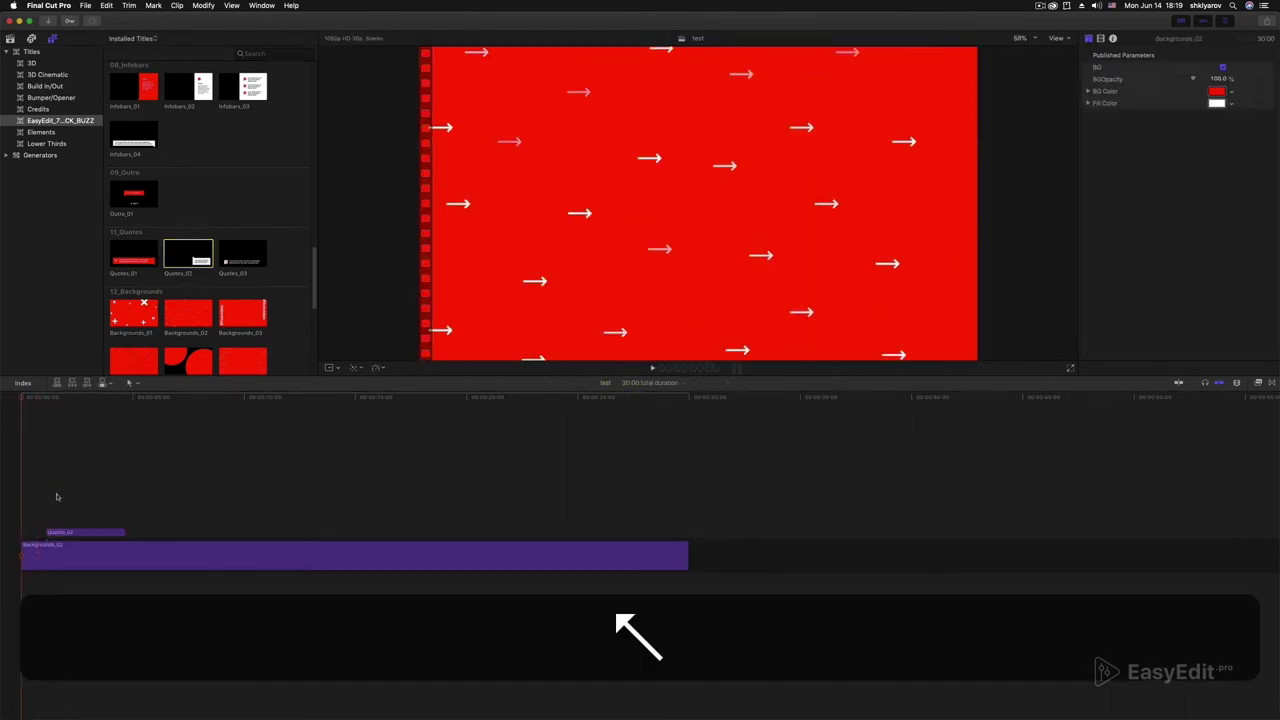
key("space")
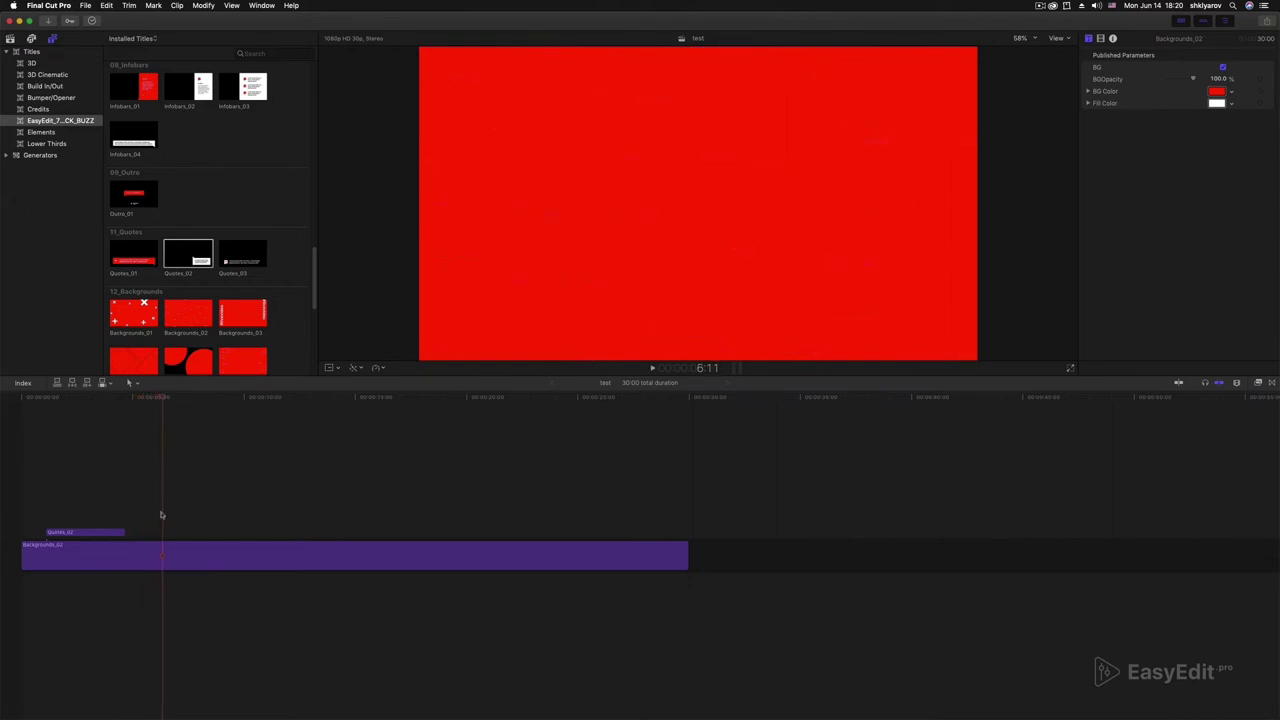
left_click_drag(161, 515, 106, 564)
key("BackSpace")
Step: Add the sofa interview clip to the timeline, split it at 7:22, and delete the remainder
scroll(133, 200, "down", 3)
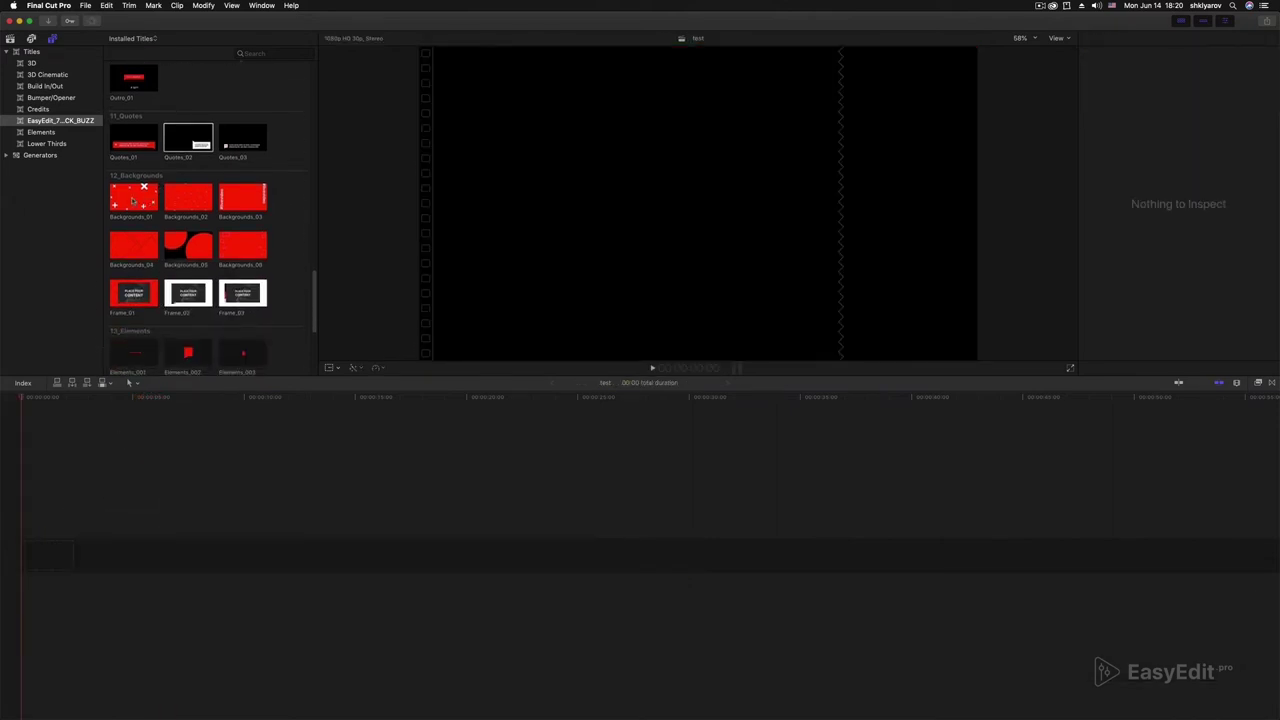
left_click(133, 200)
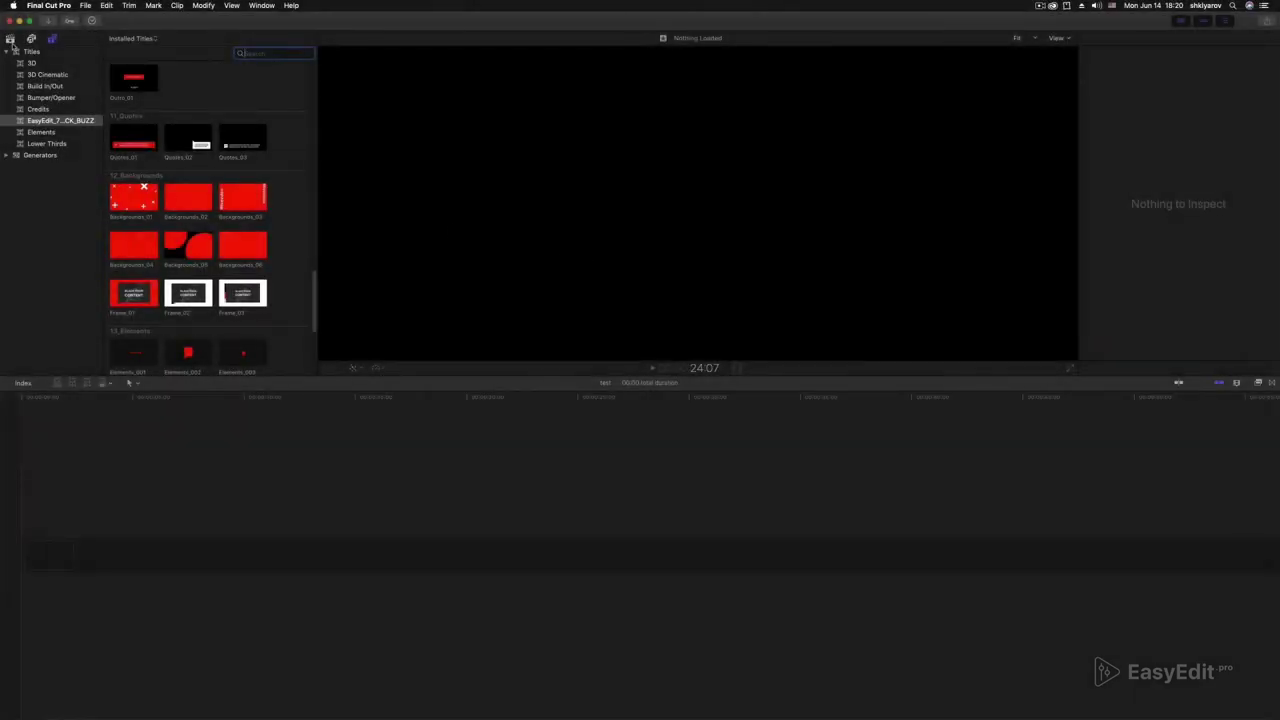
left_click(9, 39)
left_click(214, 197)
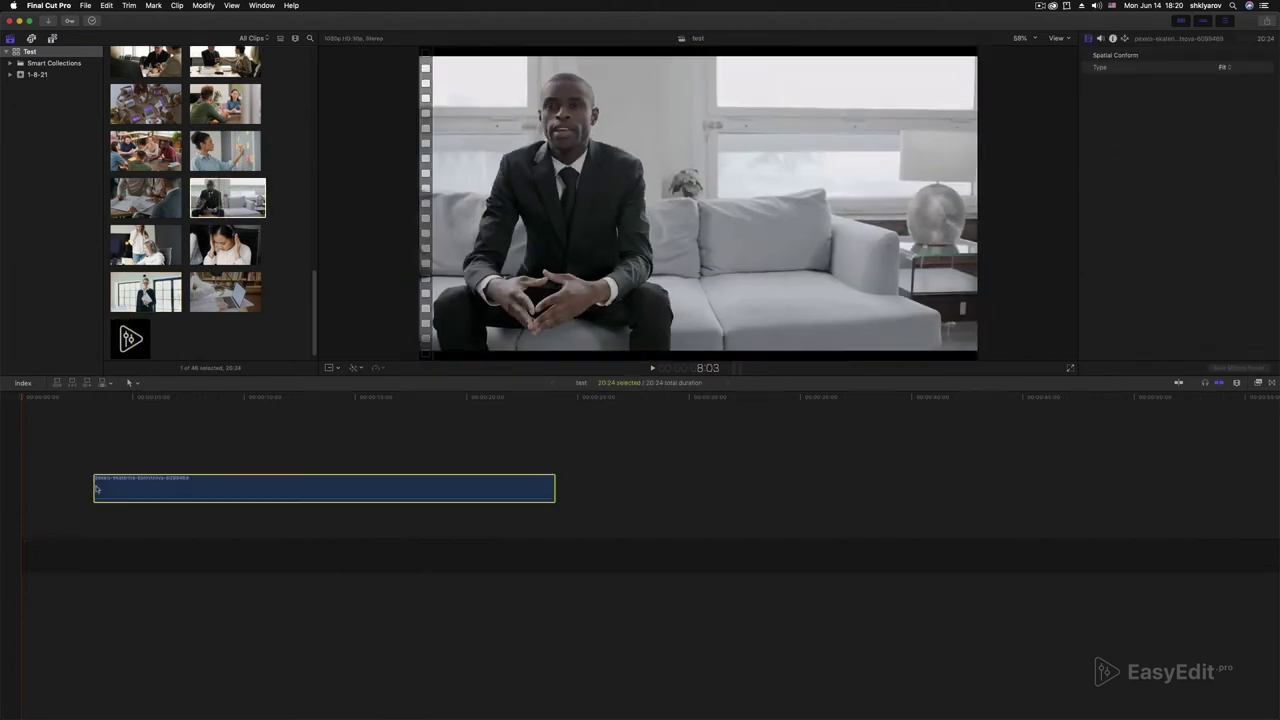
left_click_drag(163, 371, 100, 488)
left_click_drag(67, 404, 197, 421)
key("super+b")
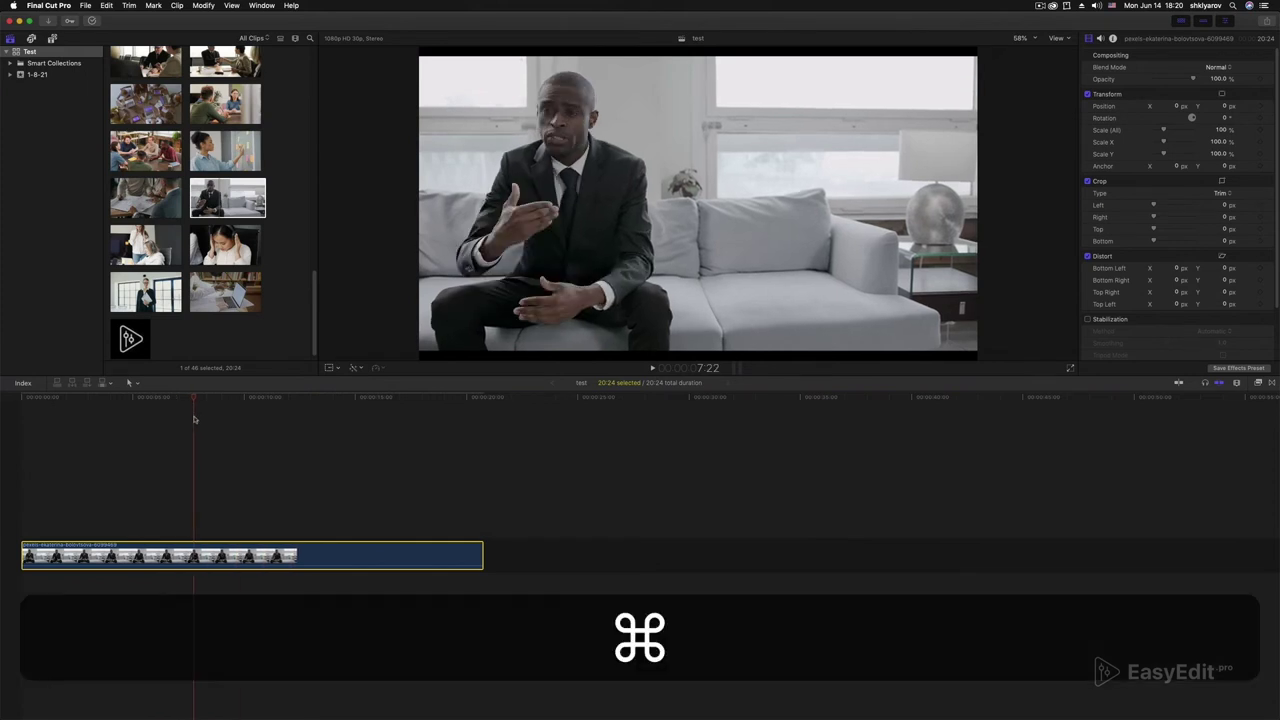
key("super+BackSpace")
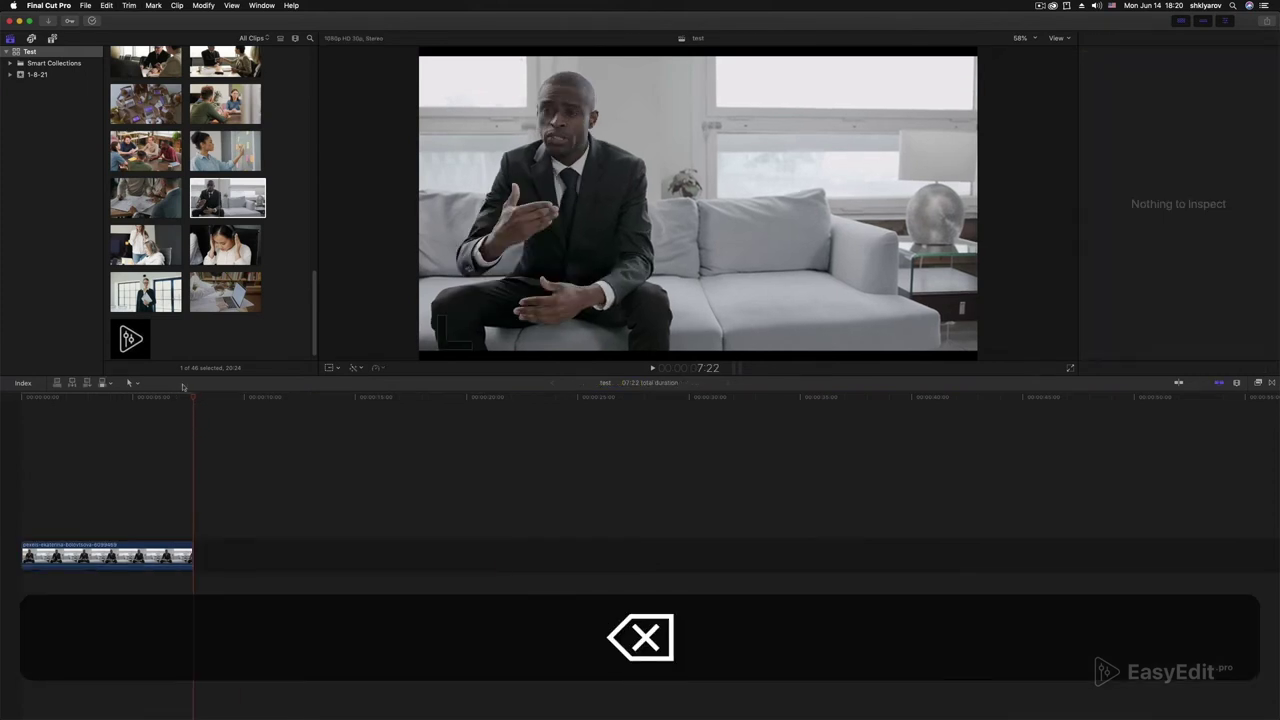
Step: Place the clapping-audience clip after the sofa interview, trim the interview's start, and browse transitions
scroll(190, 260, "up", 1)
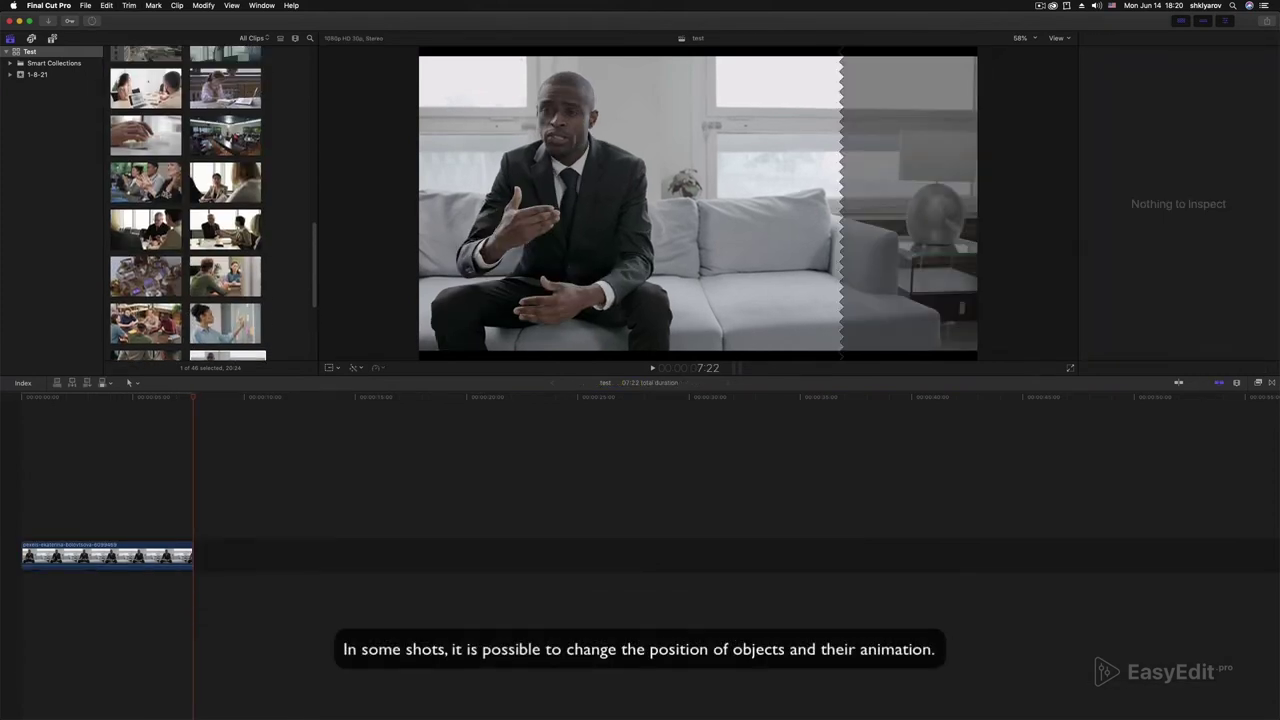
left_click(146, 182)
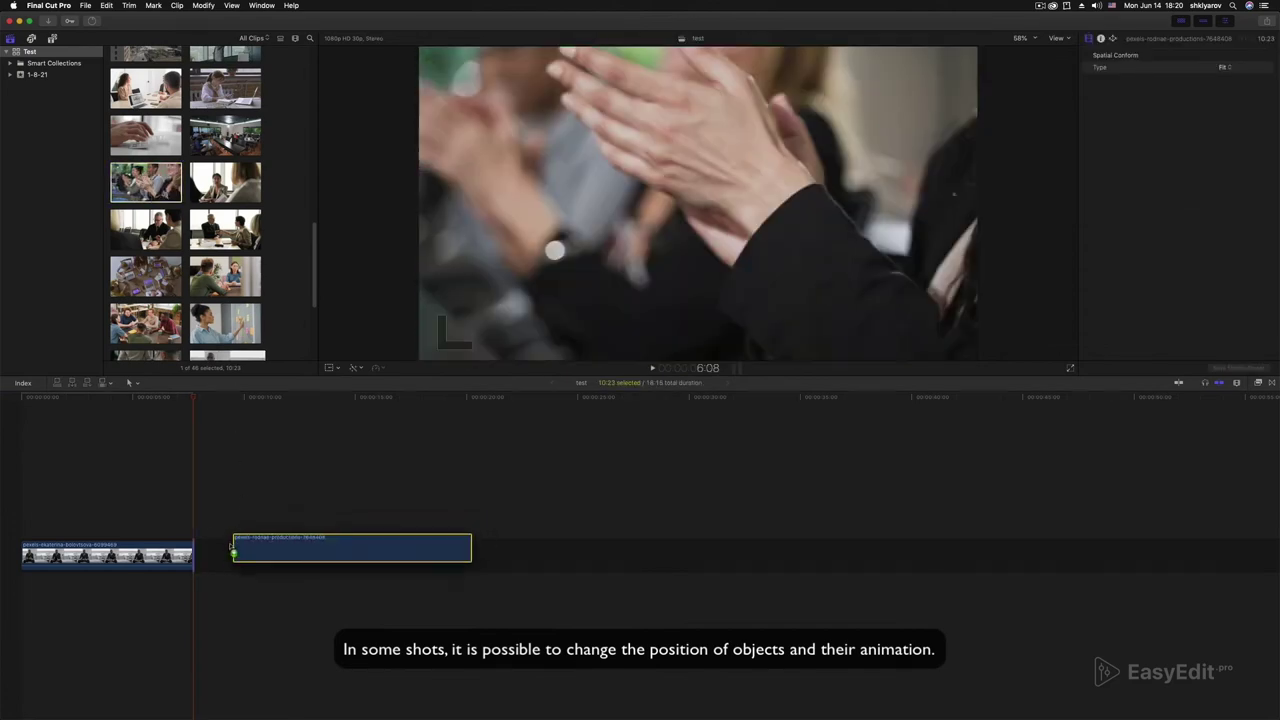
mouse_move(148, 186)
left_mouse_down()
mouse_move(200, 558)
mouse_move(278, 556)
left_mouse_up()
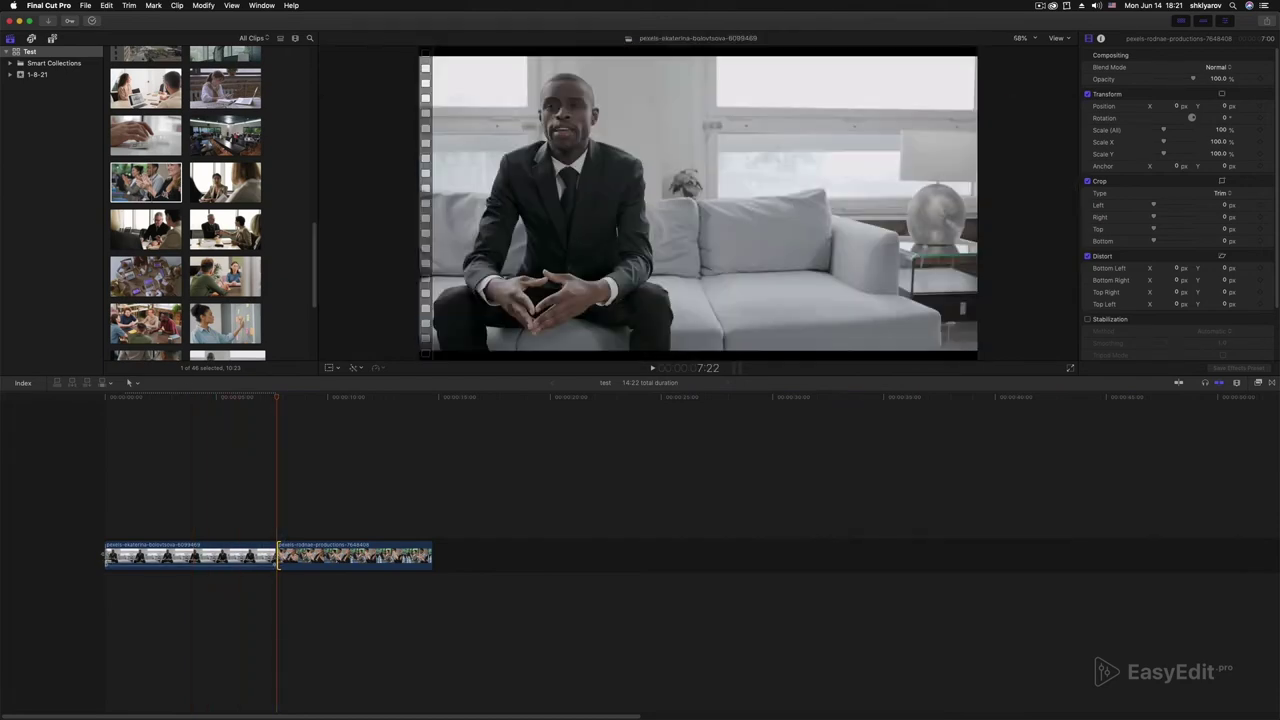
left_click_drag(105, 556, 157, 560)
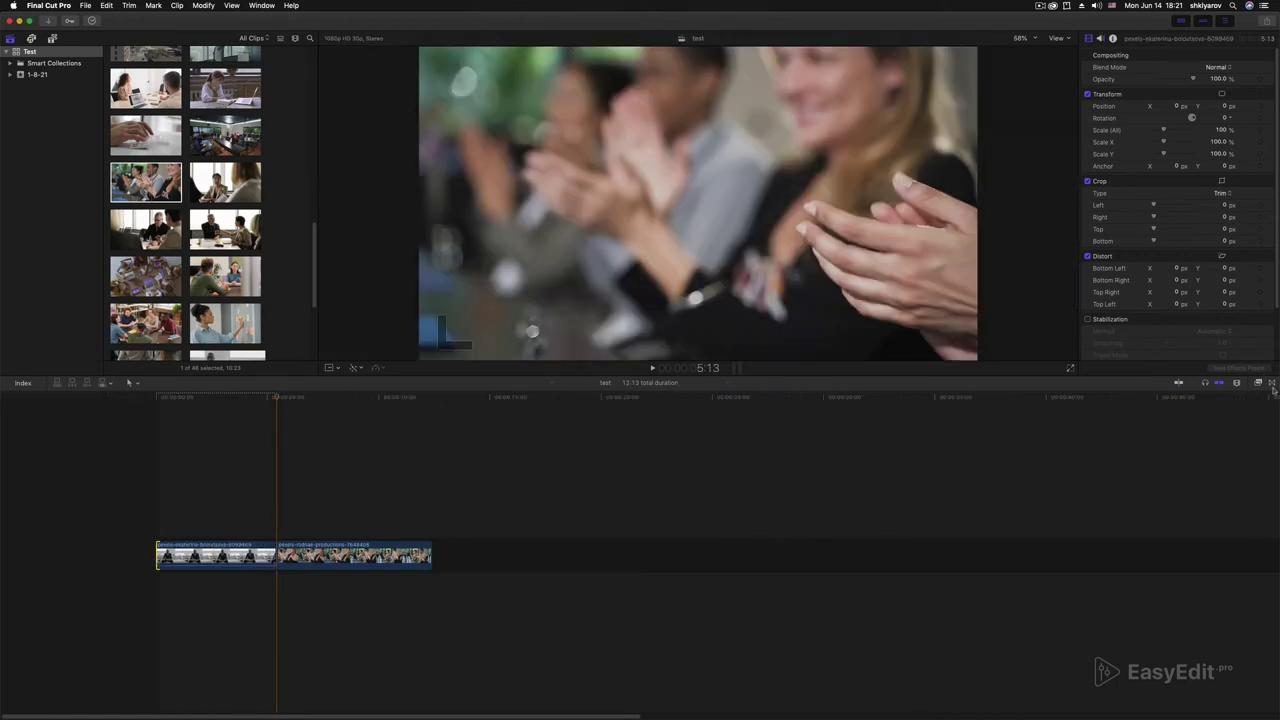
left_click(1271, 384)
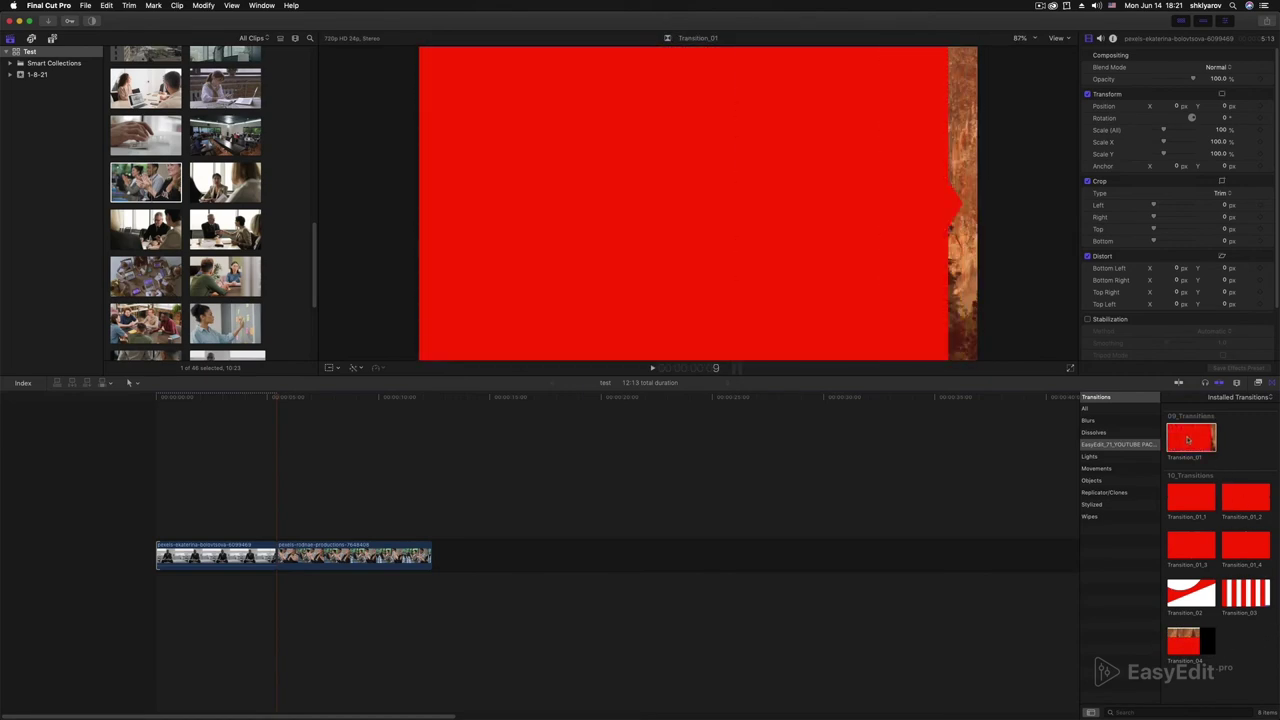
mouse_move(1190, 437)
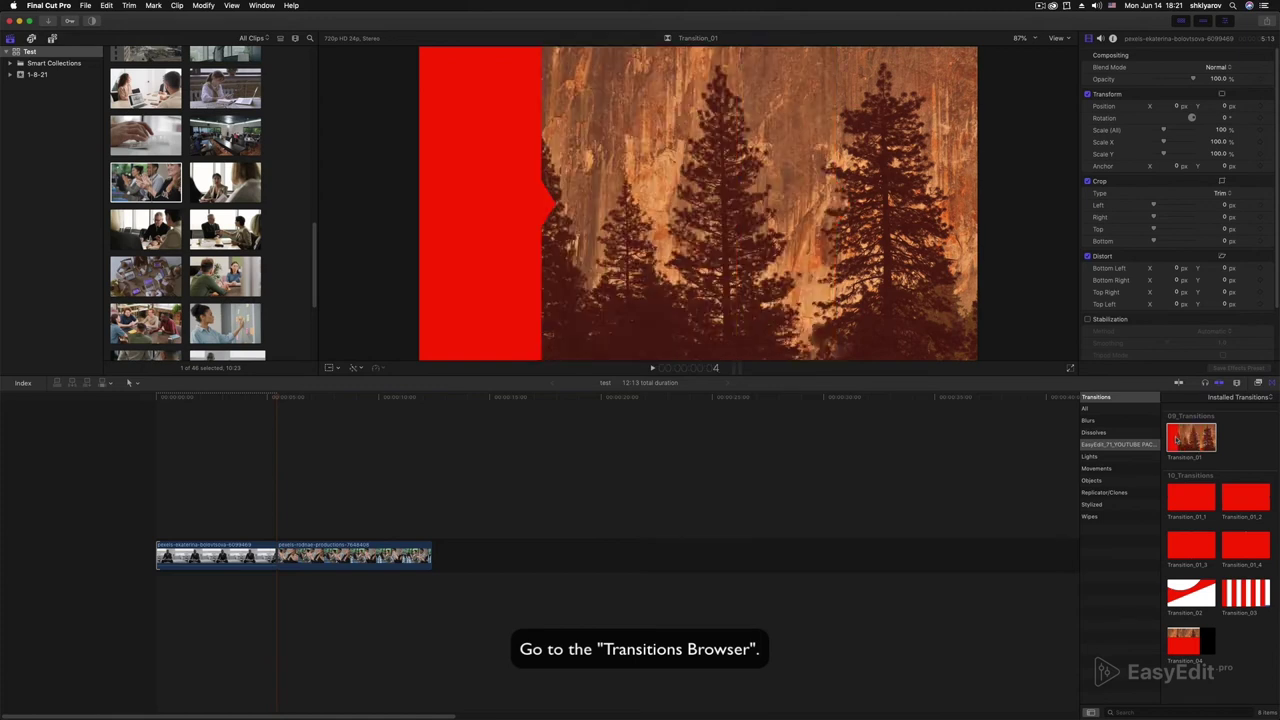
Step: Add Transition_01 between the sofa interview and clapping clips, lengthen it, and scrub back to preview
double_click(1181, 438)
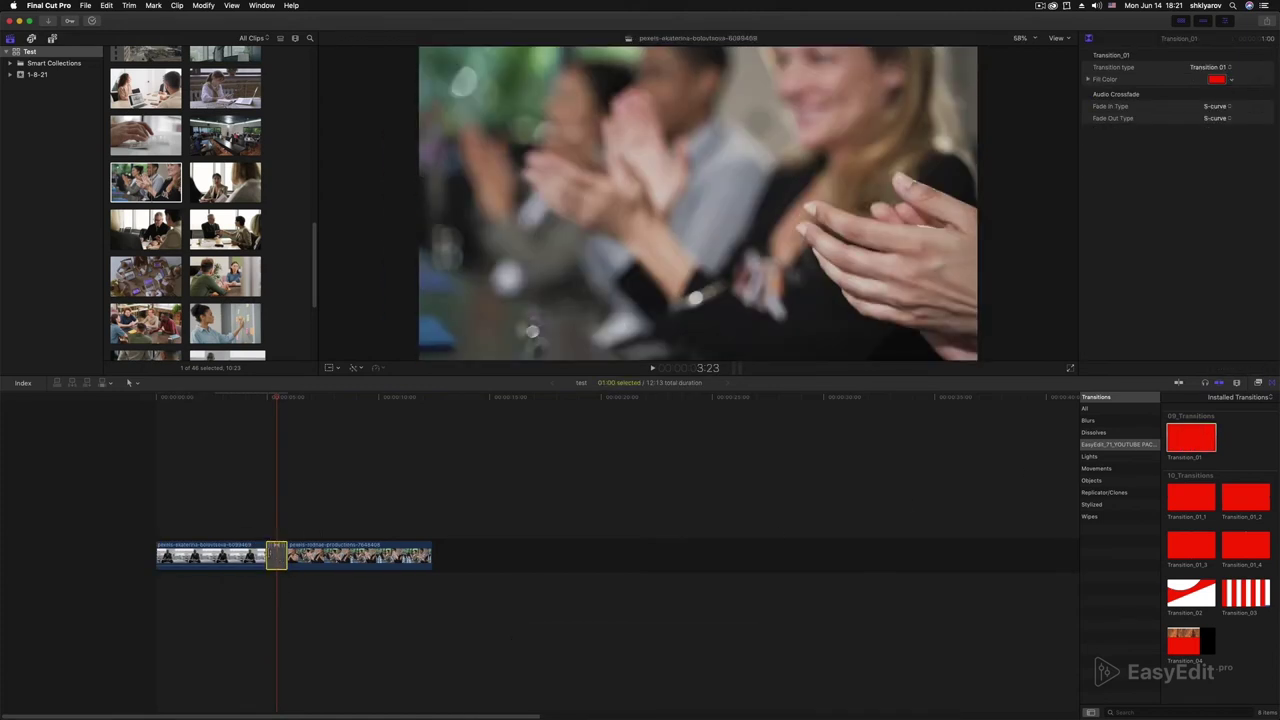
left_click_drag(267, 555, 228, 556)
mouse_move(277, 400)
left_mouse_down()
mouse_move(233, 404)
mouse_move(324, 419)
mouse_move(277, 420)
left_mouse_up()
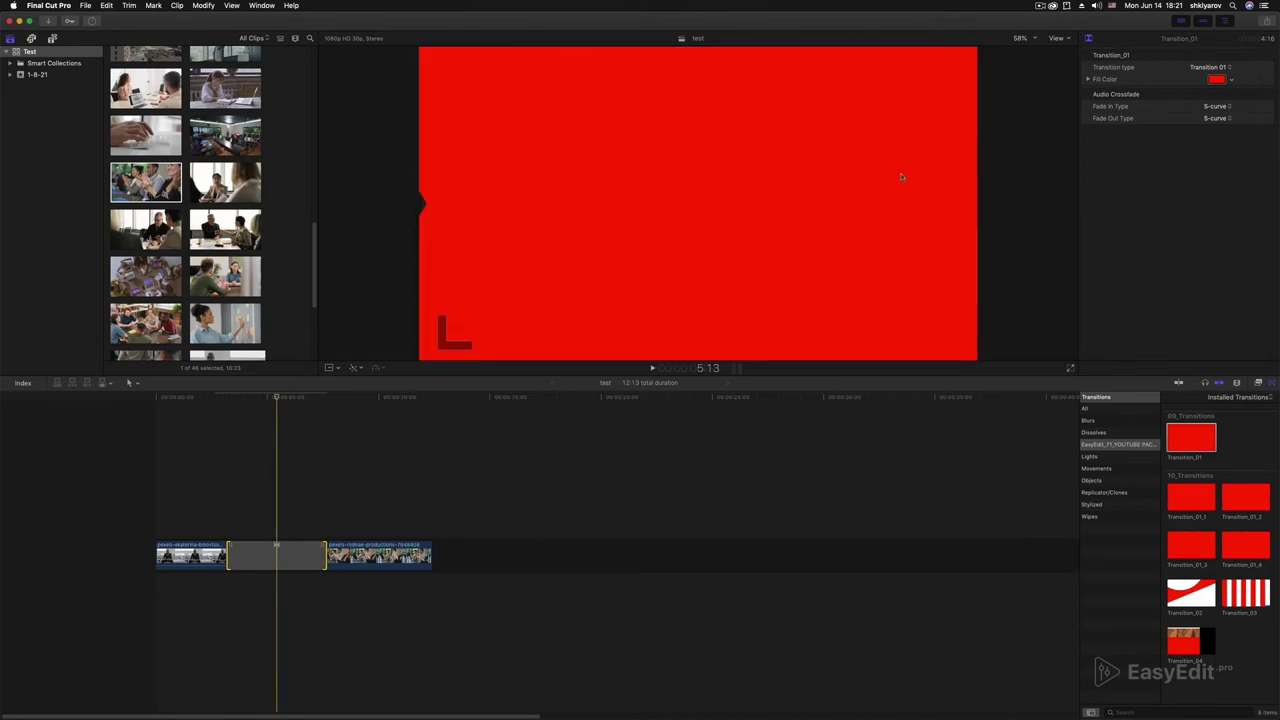
Step: Set Transition_01's fill colour to light grey Mercury and scrub partway through to preview it
left_click(1218, 80)
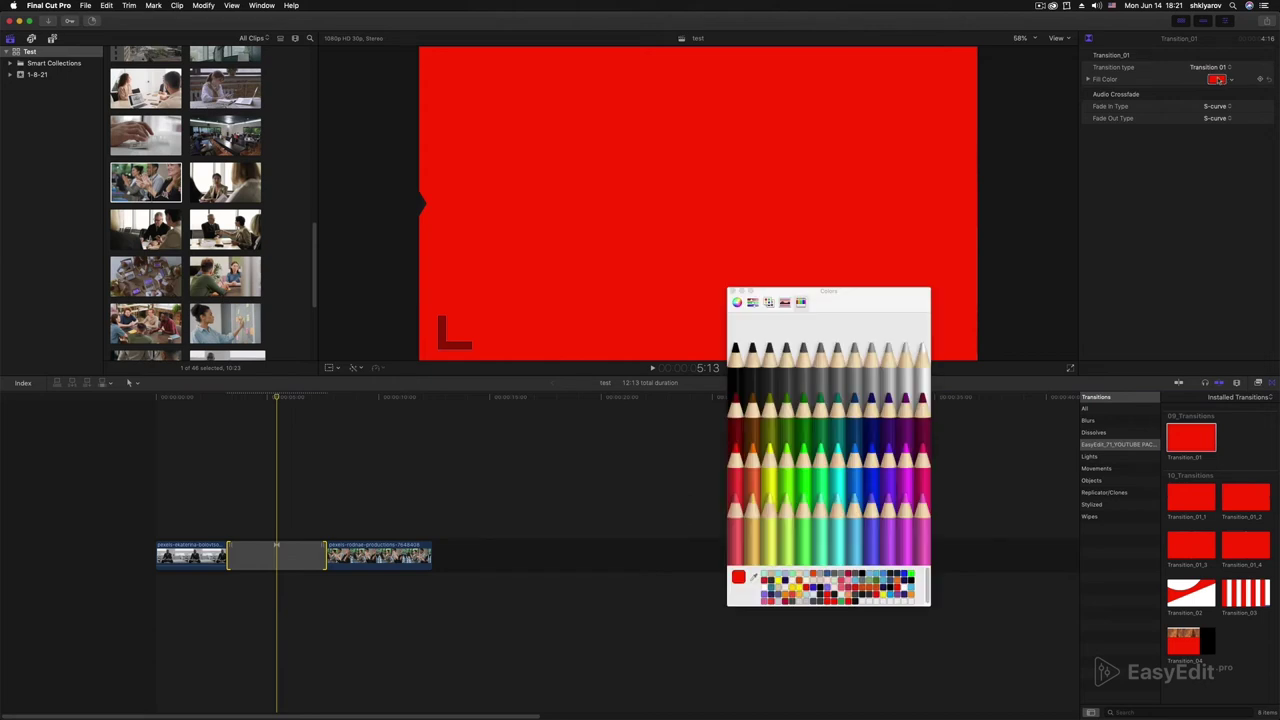
left_click(904, 360)
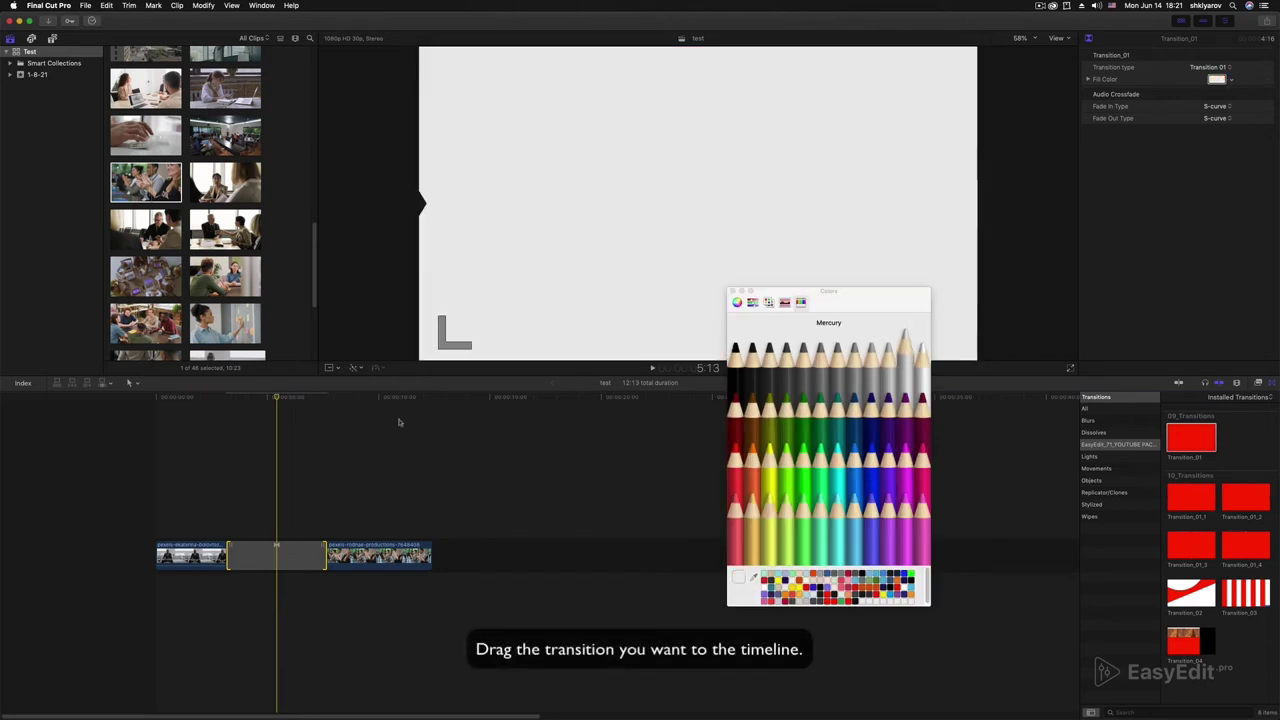
left_click_drag(266, 400, 259, 400)
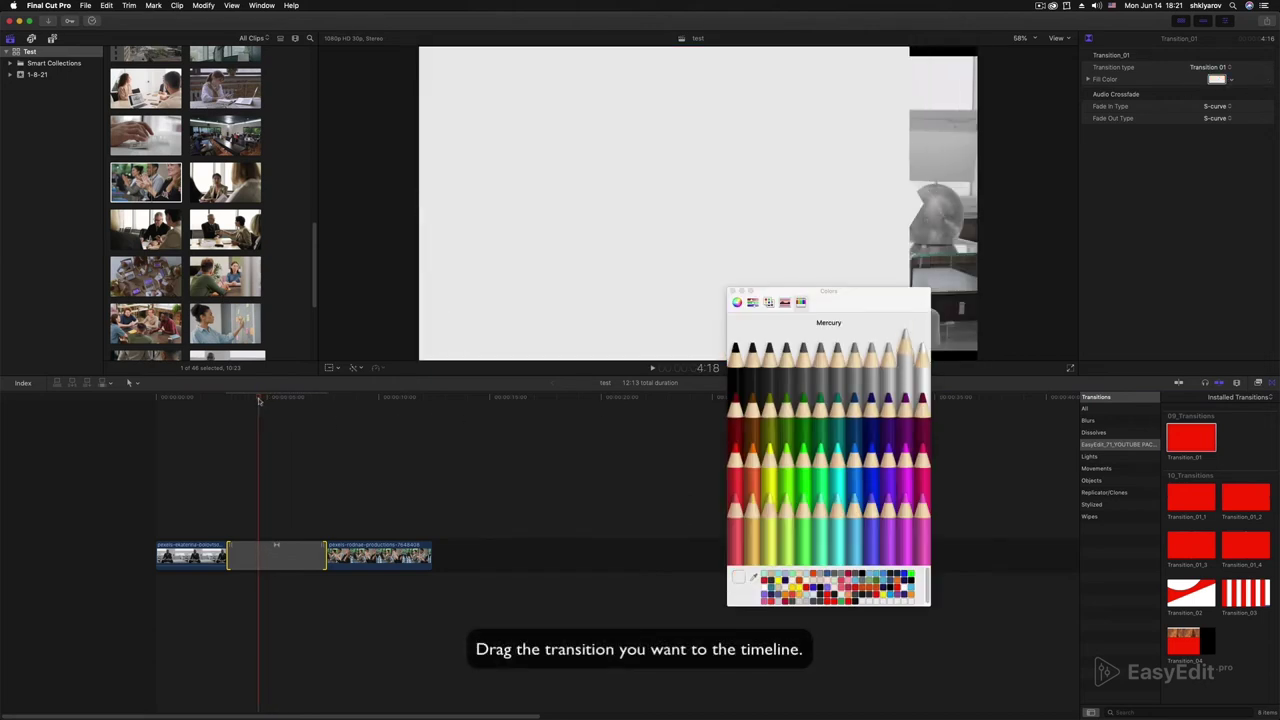
Step: Try the alternative wipe styles, return to Transition 01, and play back the result
left_click(1207, 67)
left_click(1207, 67)
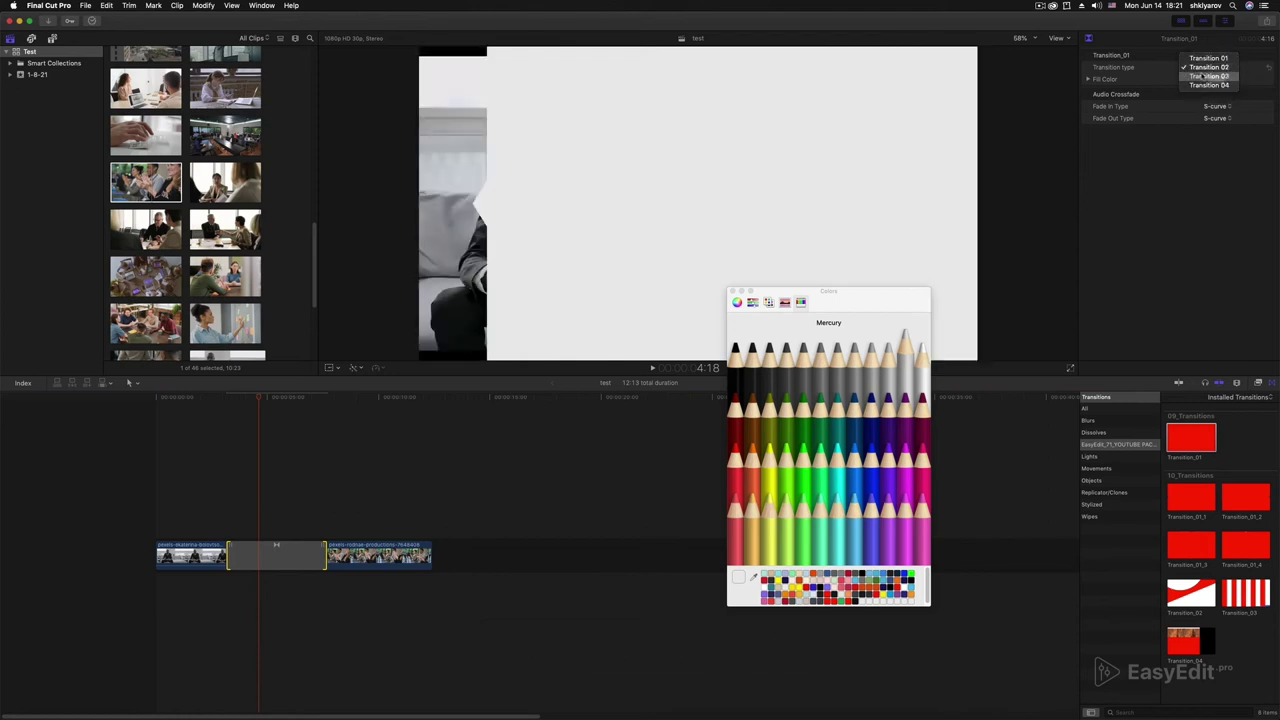
left_click(1207, 67)
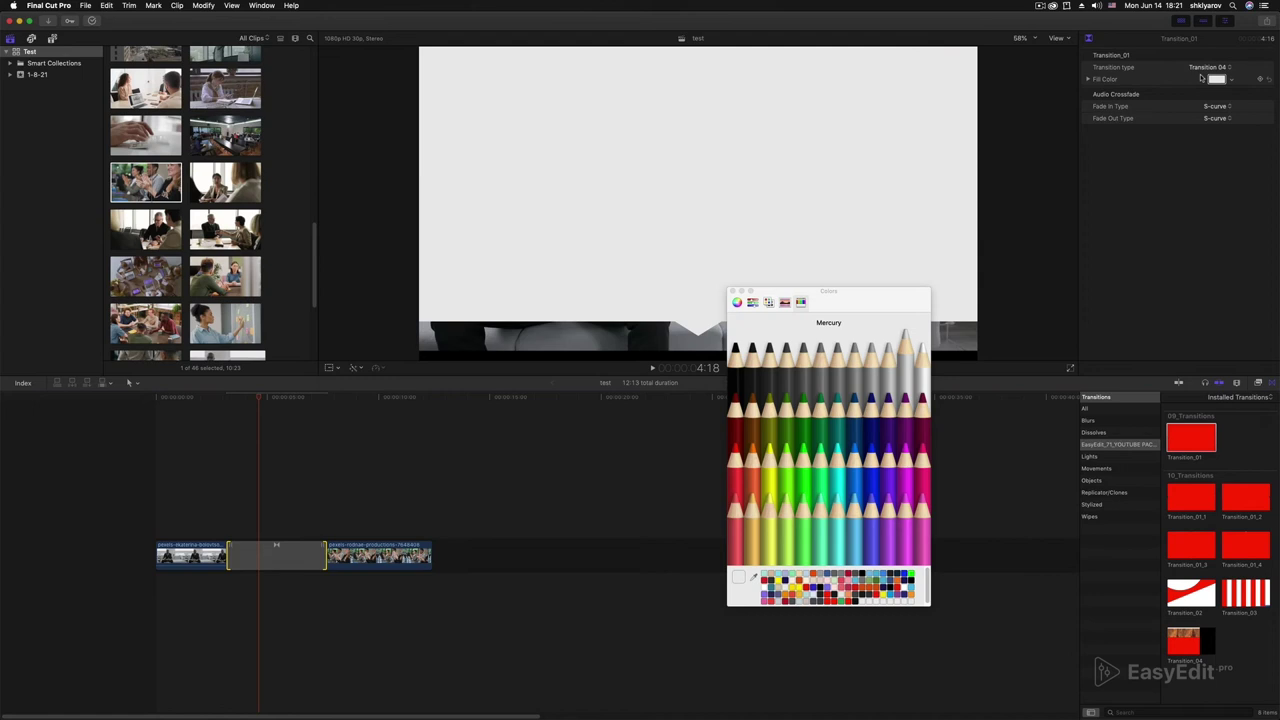
left_click(1204, 67)
left_click(1207, 40)
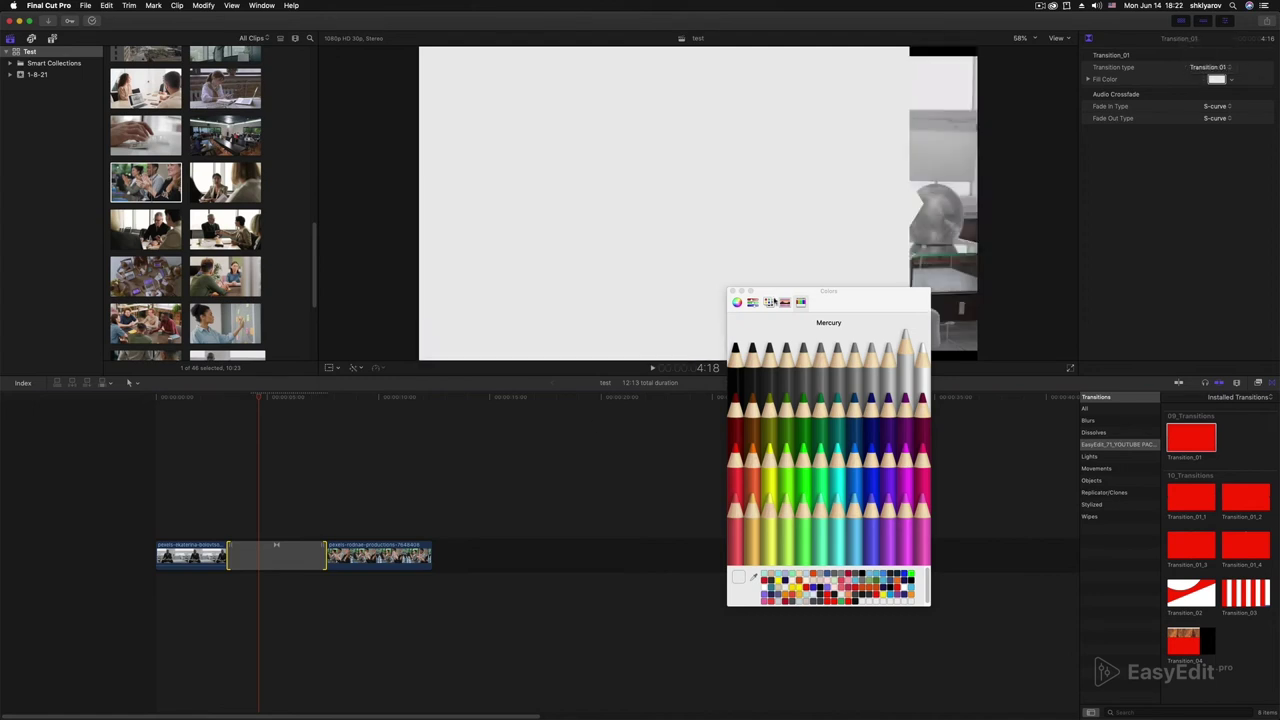
left_click(732, 291)
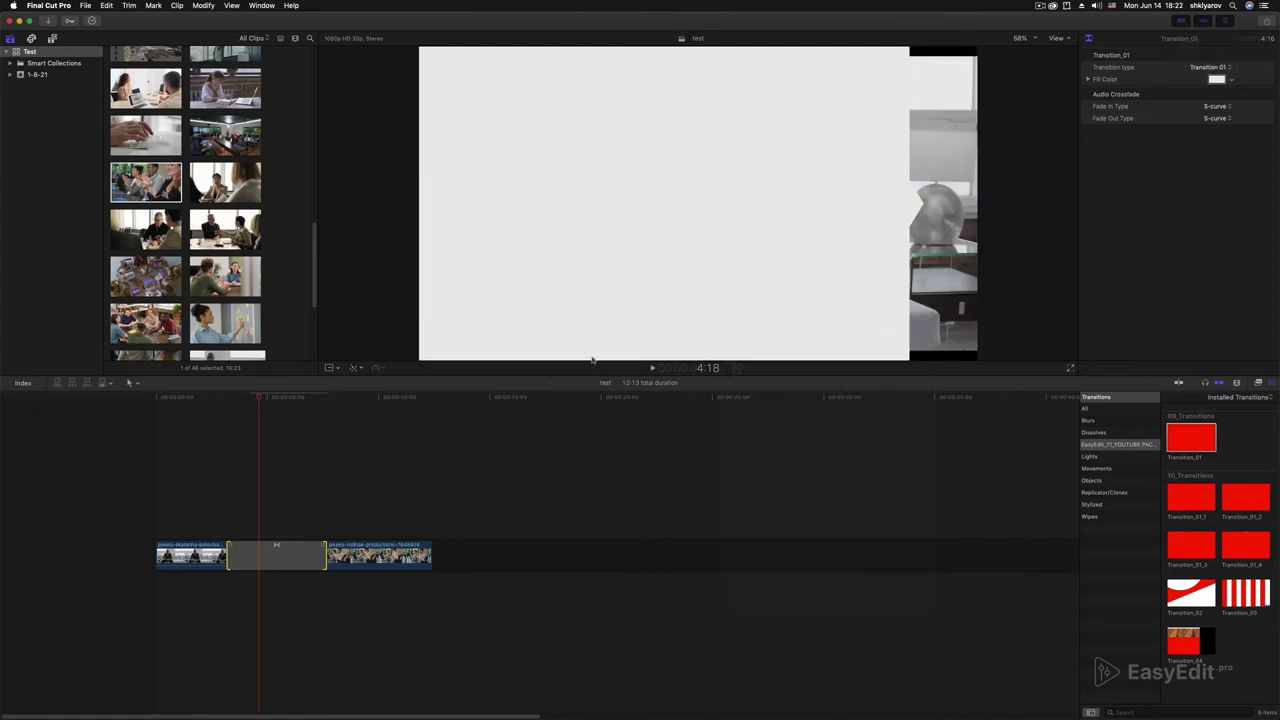
left_click(229, 399)
key("j")
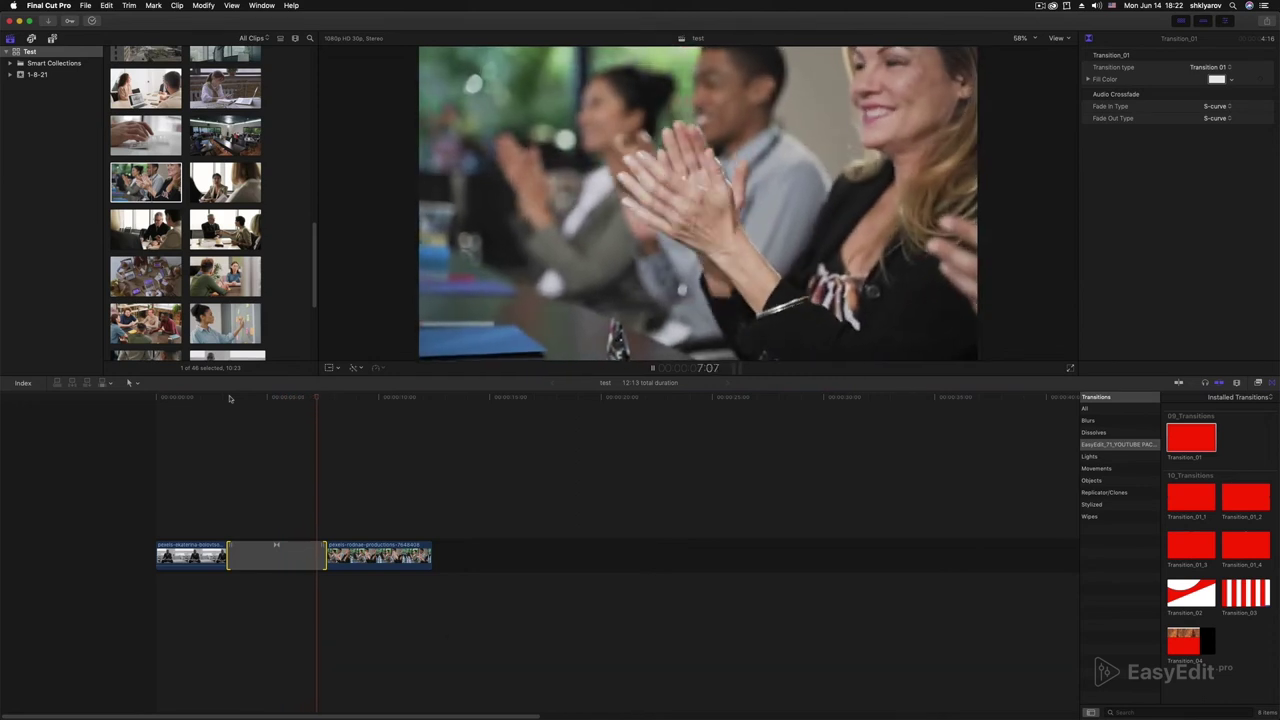
Step: Replace the grey transition with Transition_02 between the two clips and preview it
key("space")
key("BackSpace")
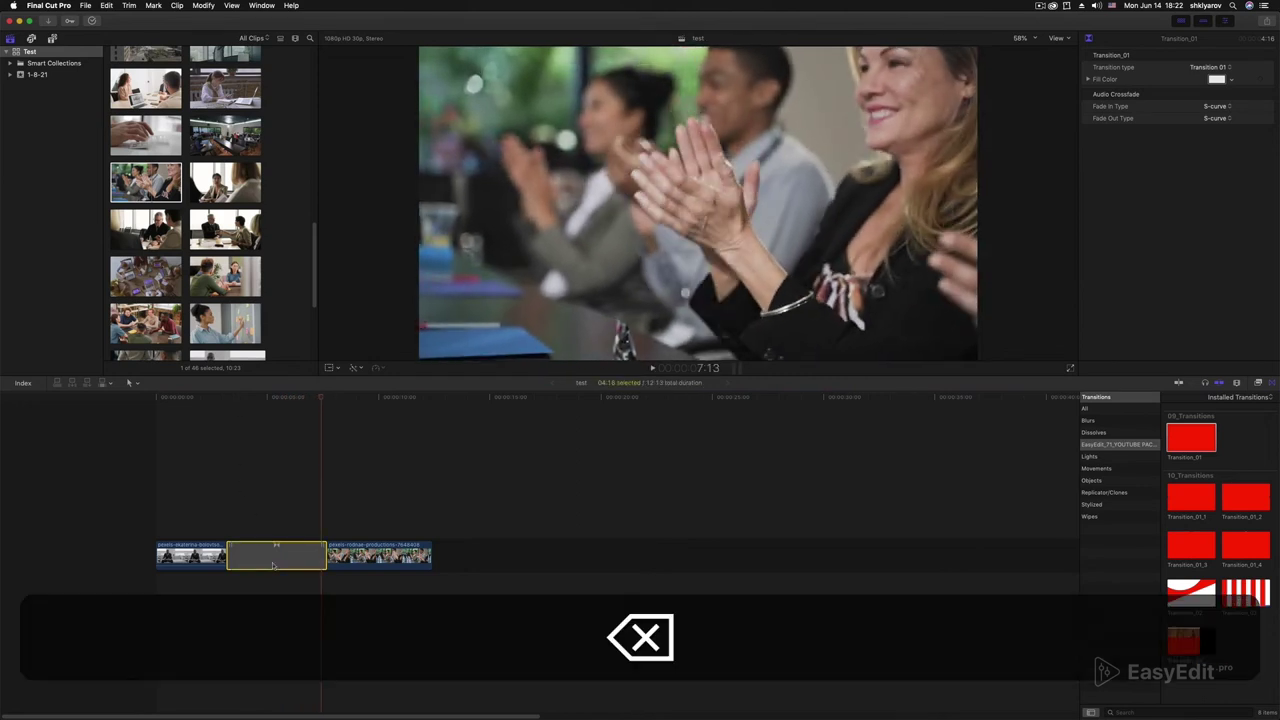
left_click(262, 410)
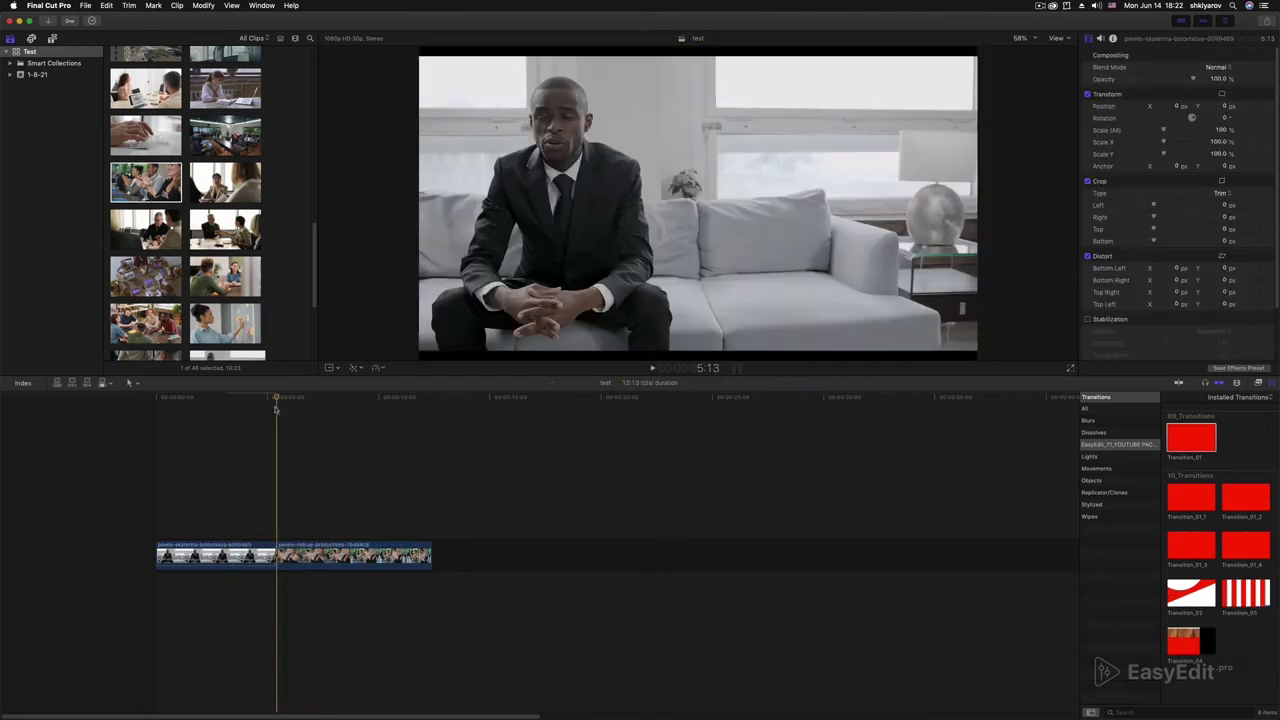
left_click(282, 564)
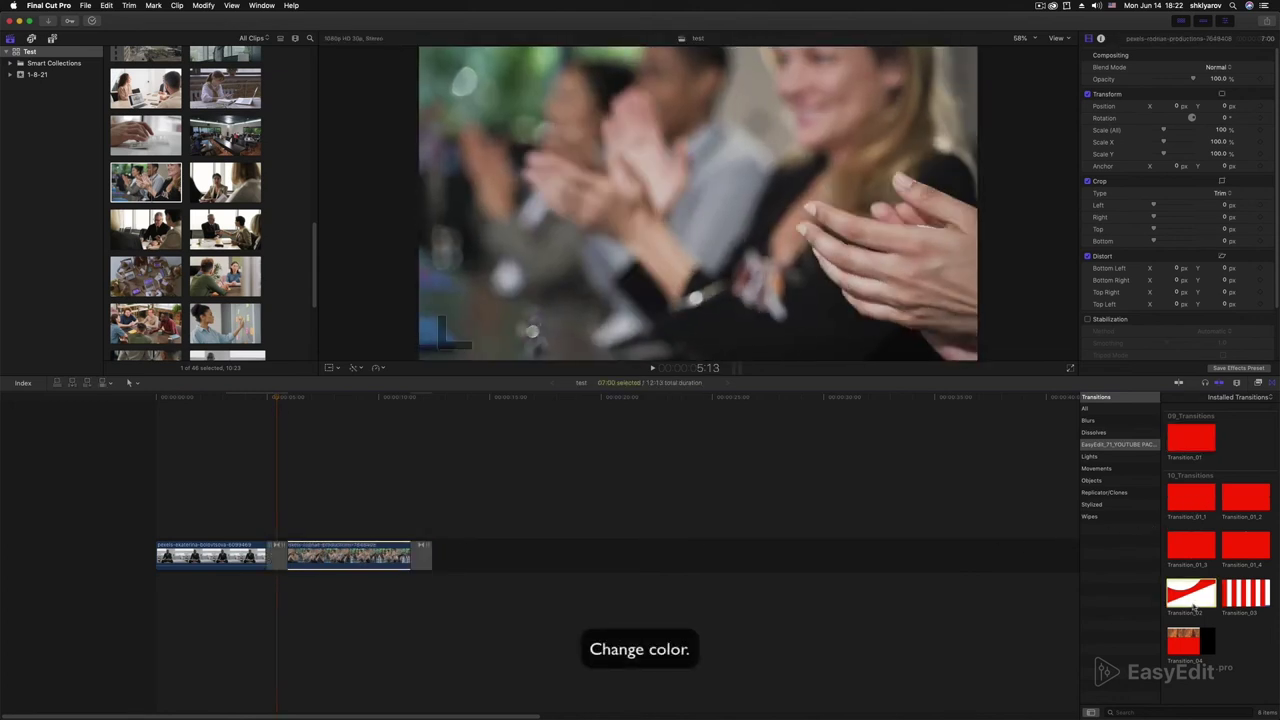
left_click_drag(1193, 608, 278, 556)
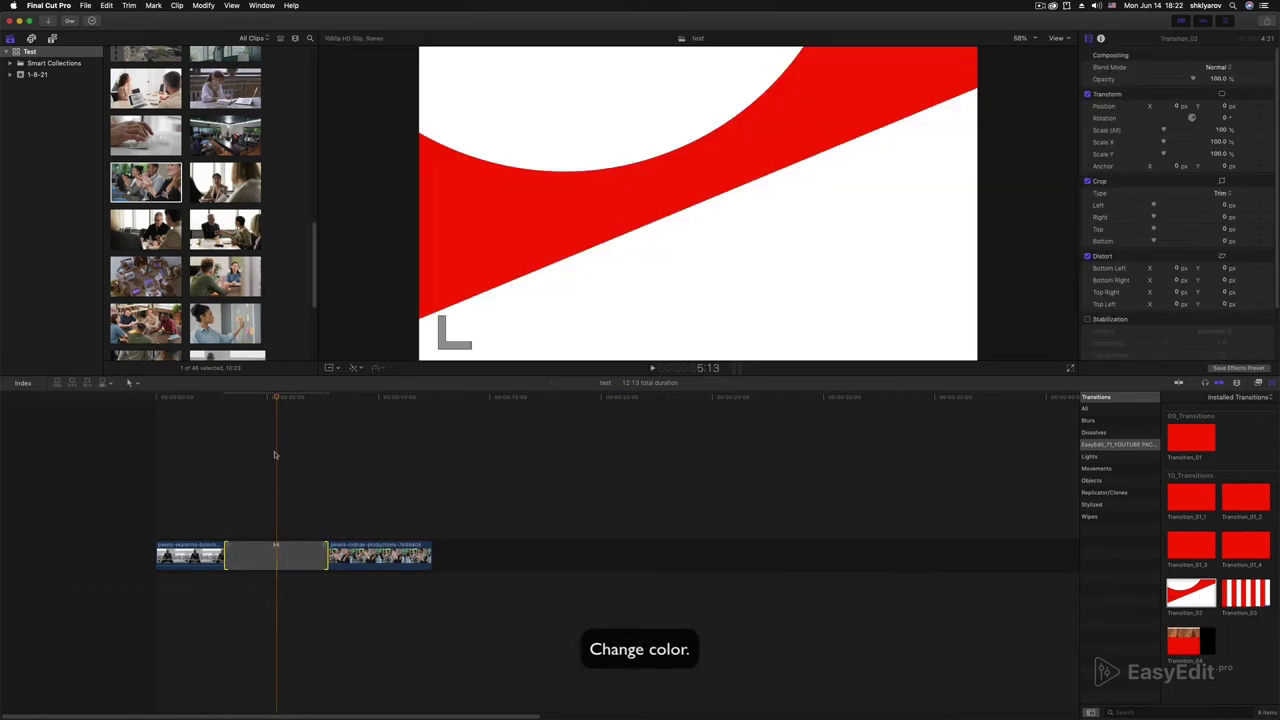
left_click(223, 399)
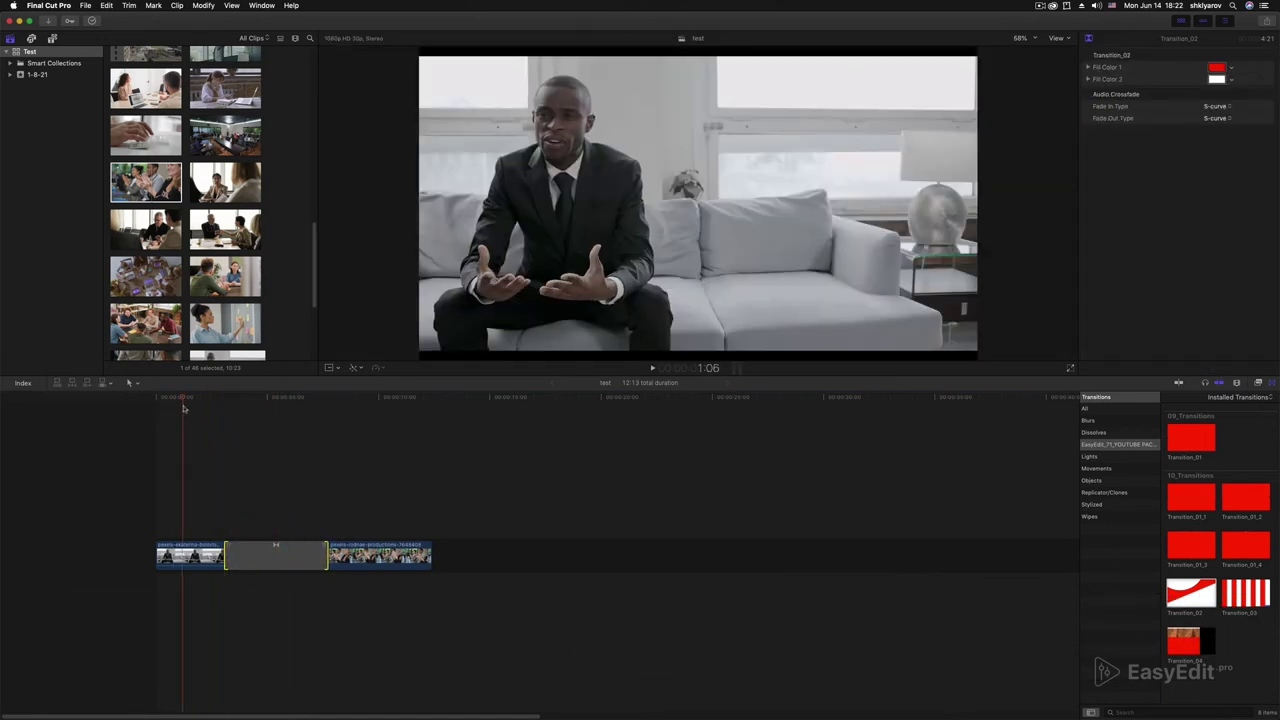
key("space")
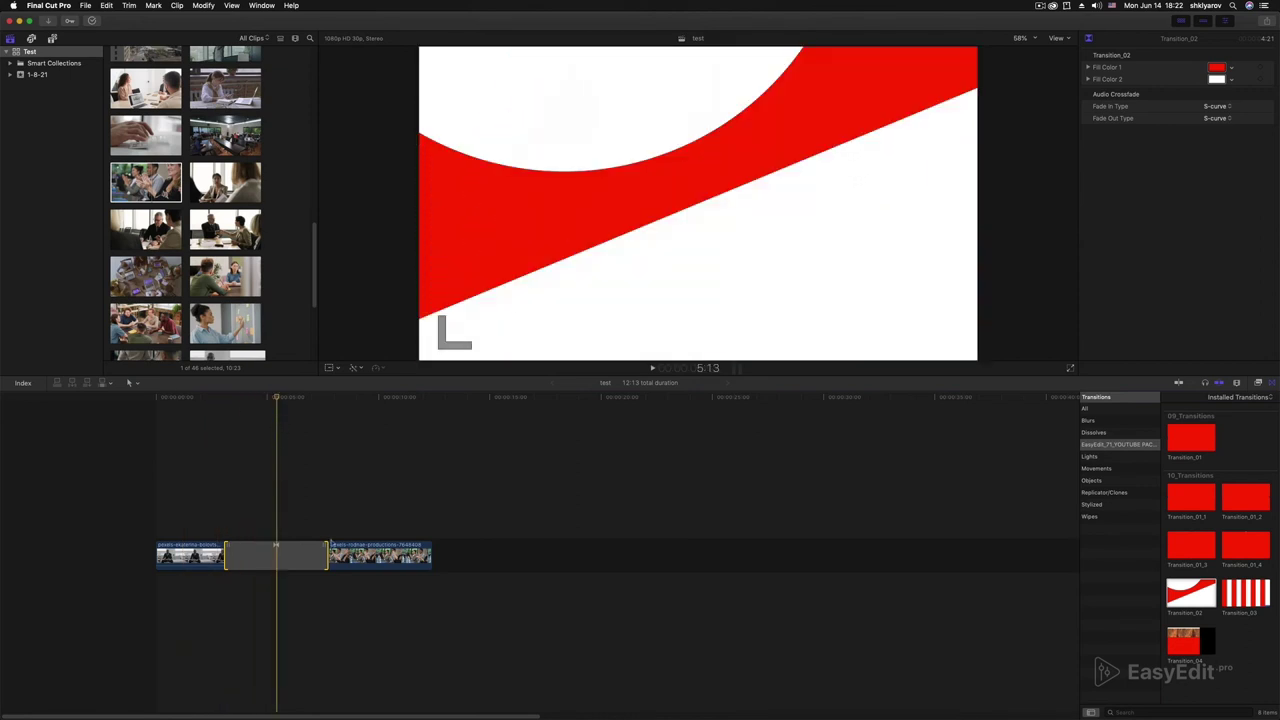
Step: Set Transition_02's fill colours to light silver and Nickel grey, then right-click the Subscribe_06 title
left_click(1217, 68)
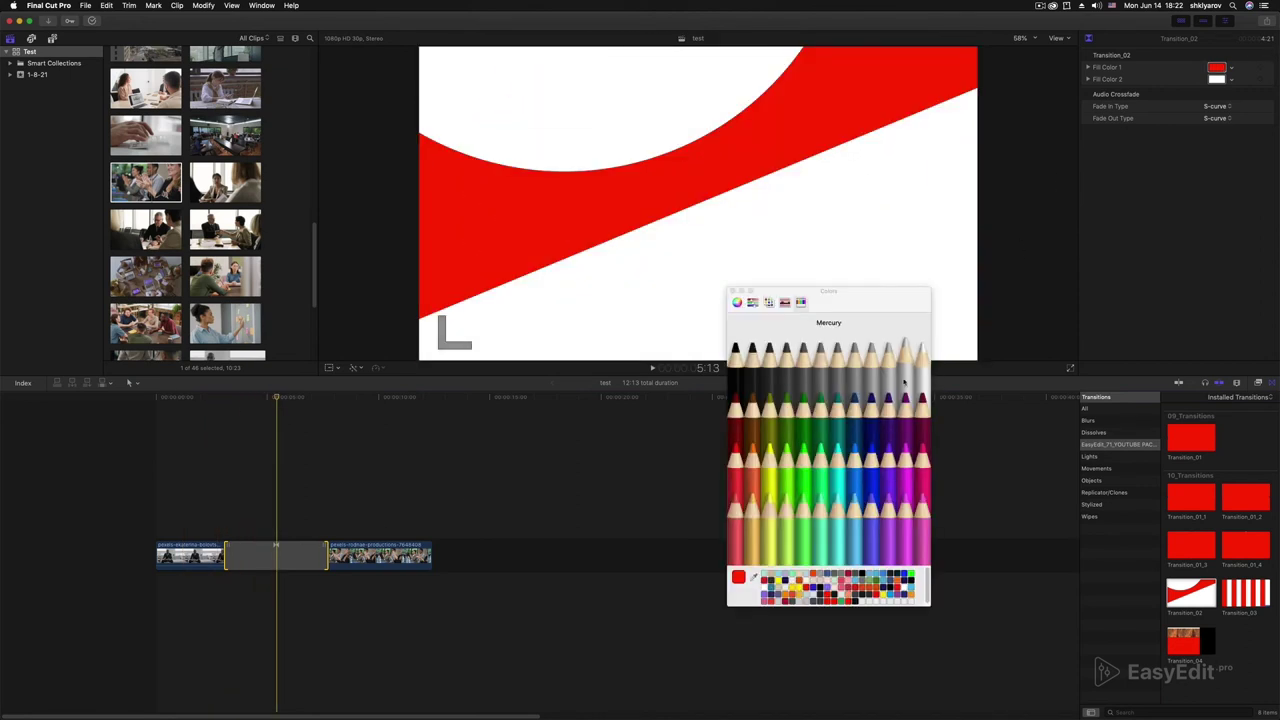
left_click(892, 379)
left_click(1217, 79)
left_click(735, 380)
left_click_drag(733, 381, 852, 384)
left_click(852, 384)
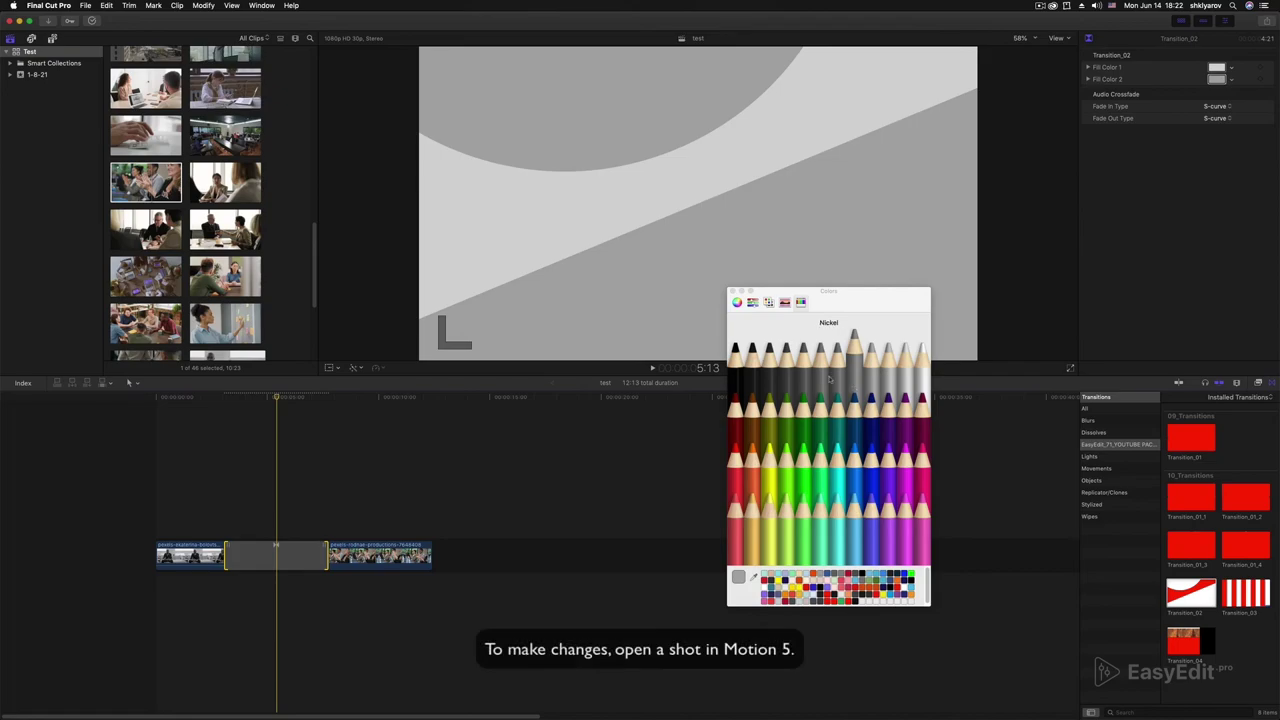
left_click(730, 292)
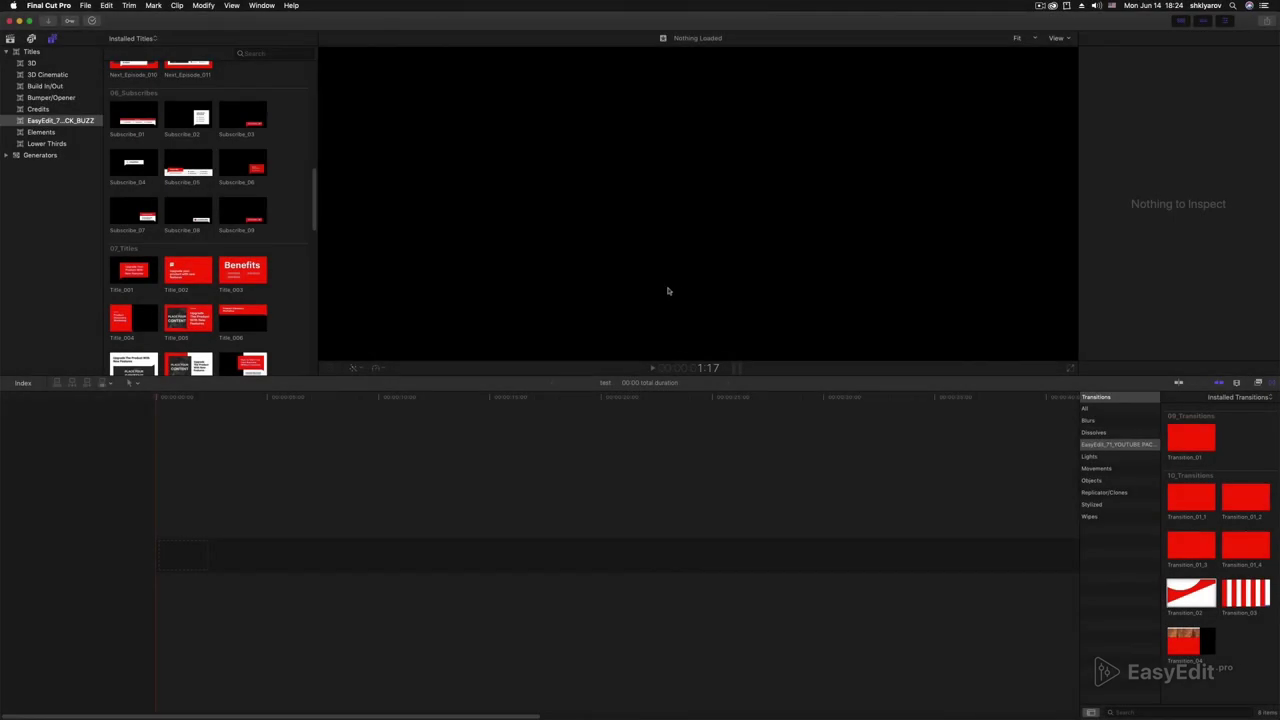
right_click(252, 168)
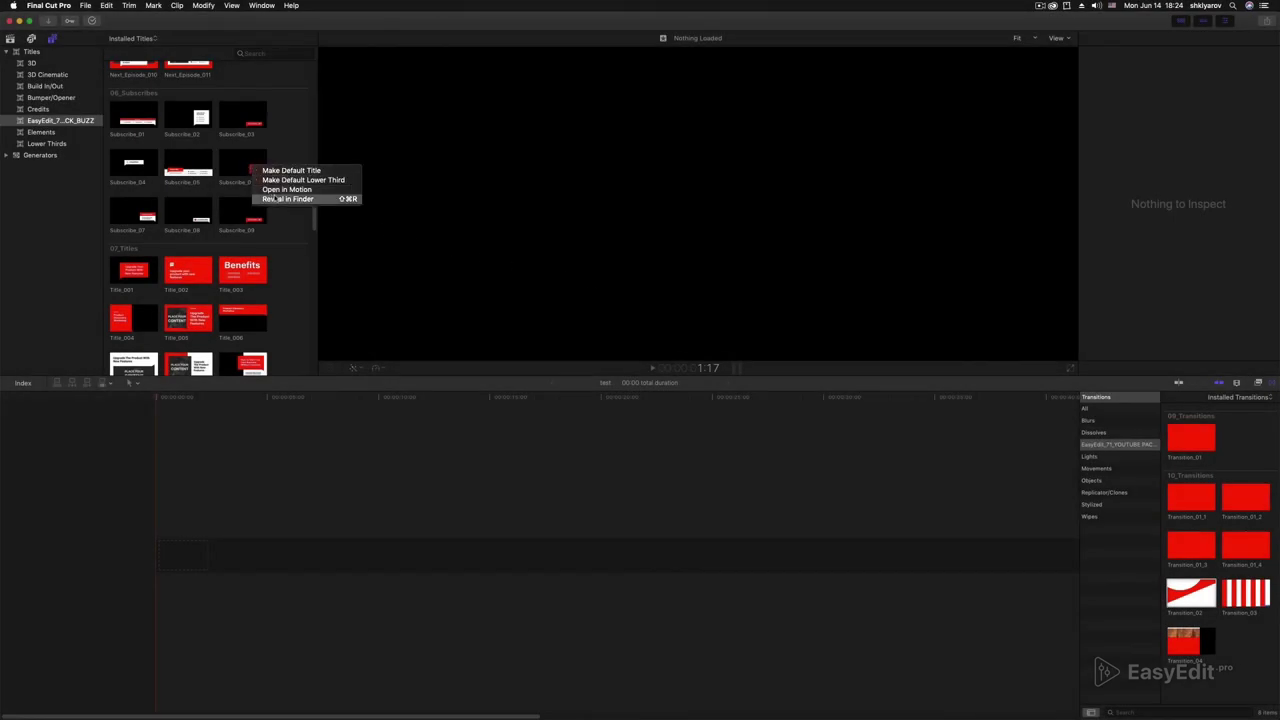
Step: Open Subscribe_06 in Motion and scrub to 1:12 to check the e-mail box animation
left_click(271, 190)
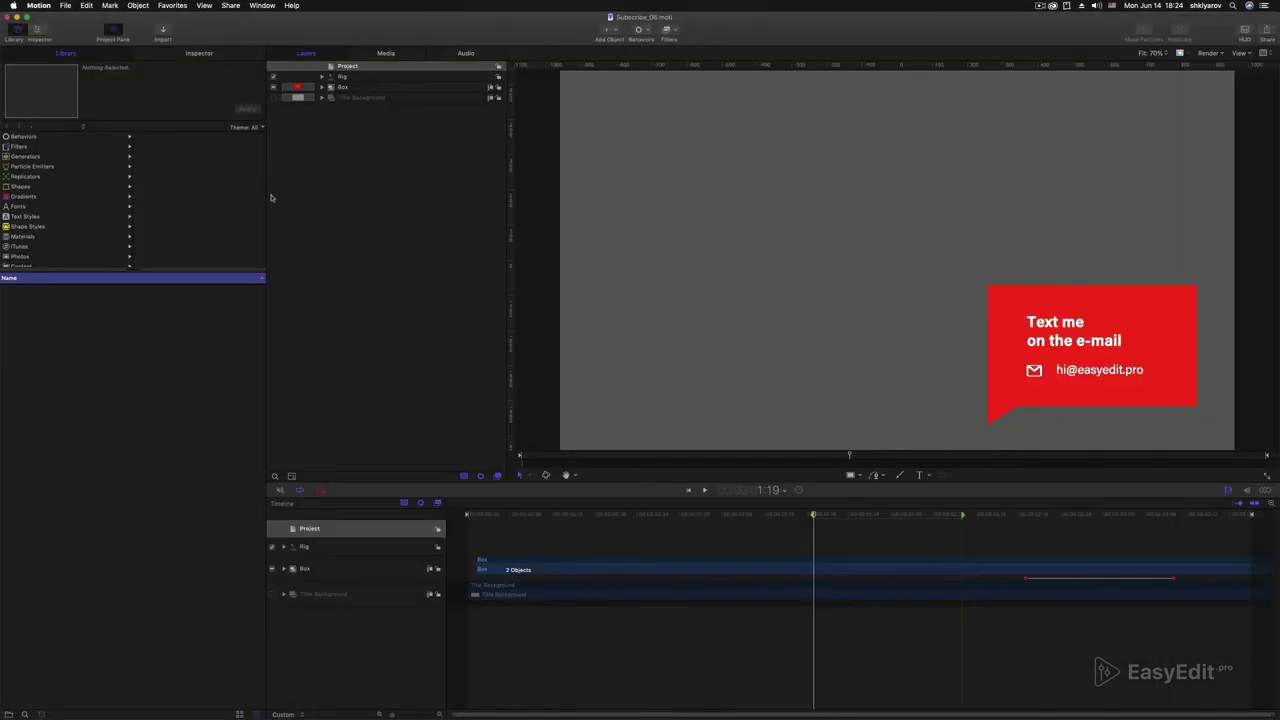
left_click_drag(549, 518, 432, 522)
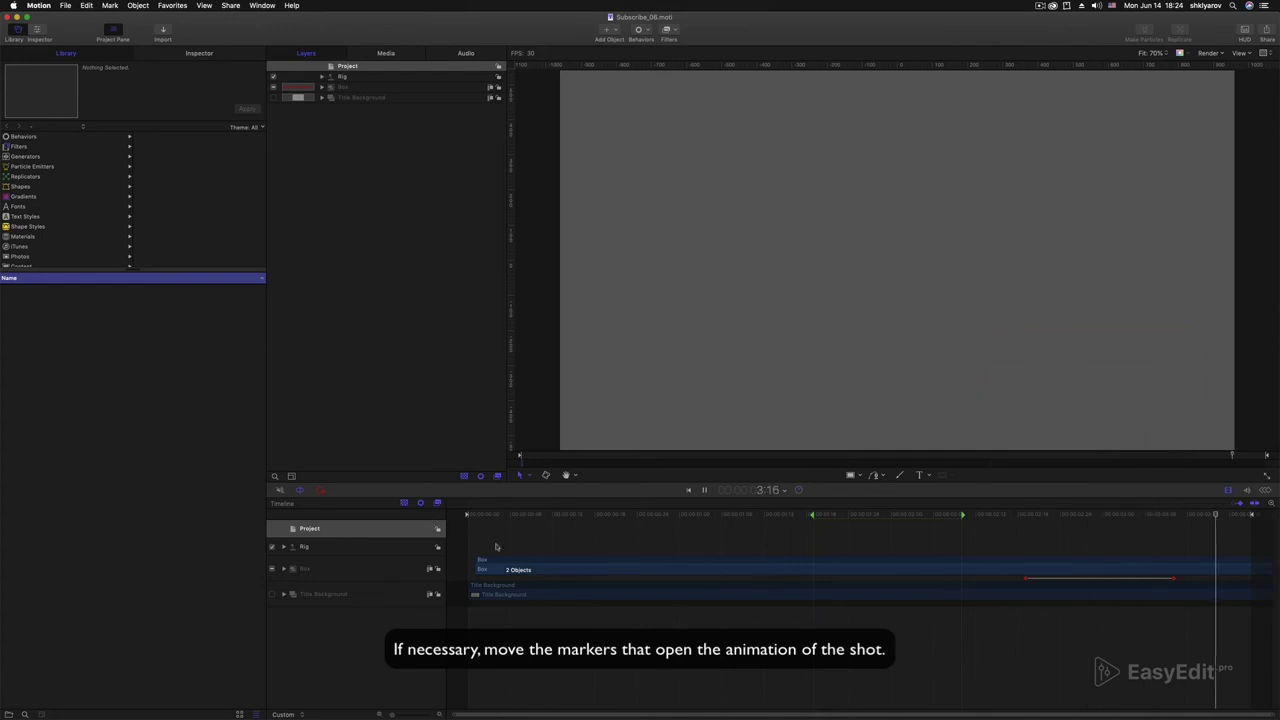
left_click_drag(785, 527, 797, 524)
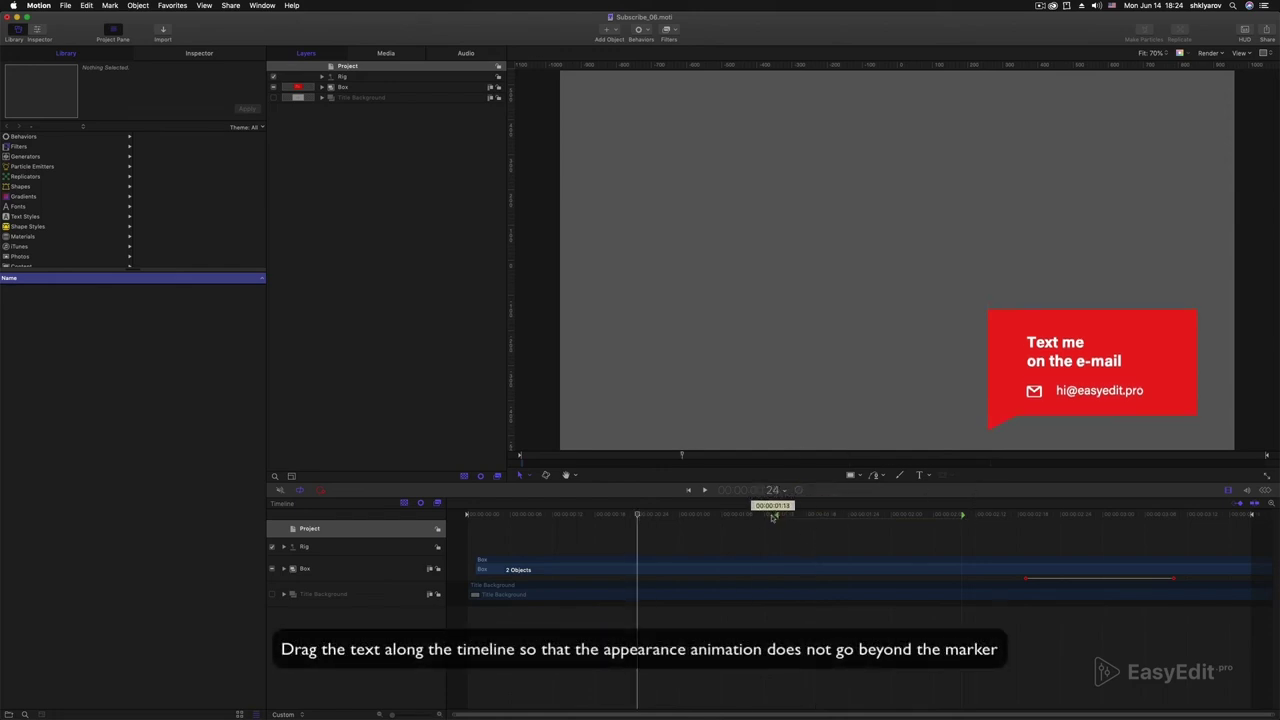
left_click_drag(640, 514, 765, 519)
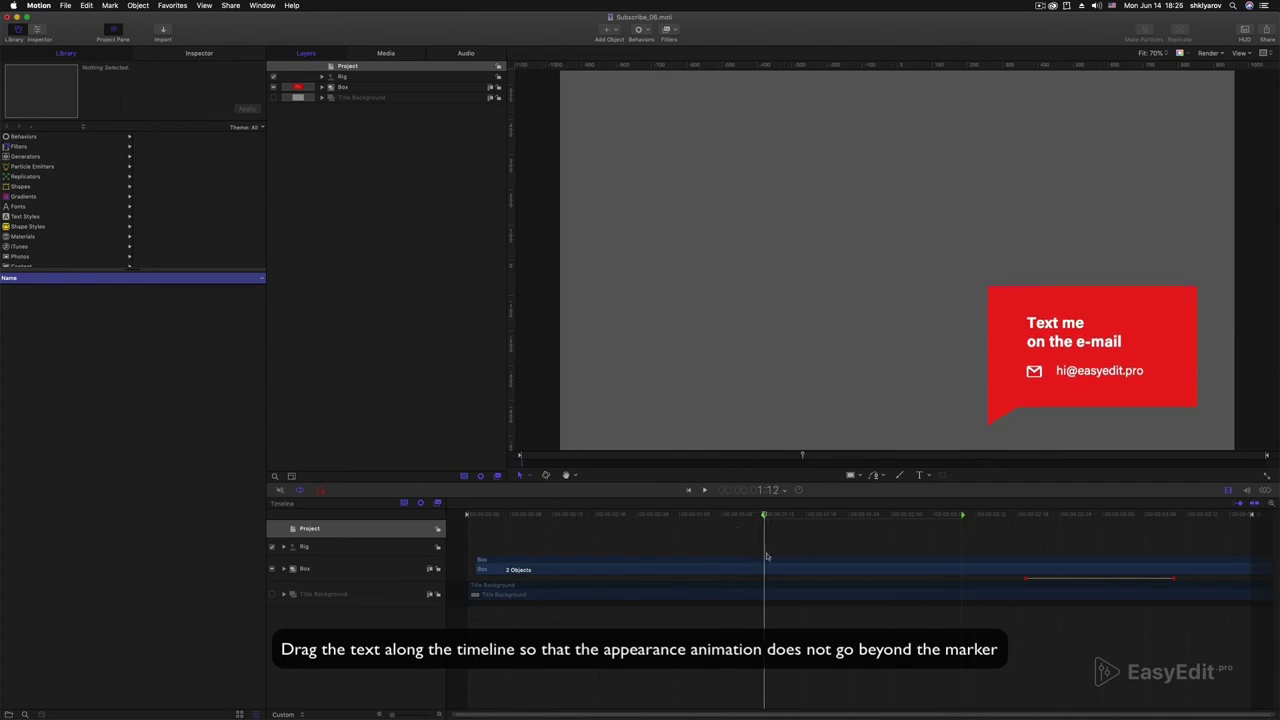
Step: Expand Box, Box 1 copy and Icons + Text, and drag the text keyframe before the marker
left_click(284, 569)
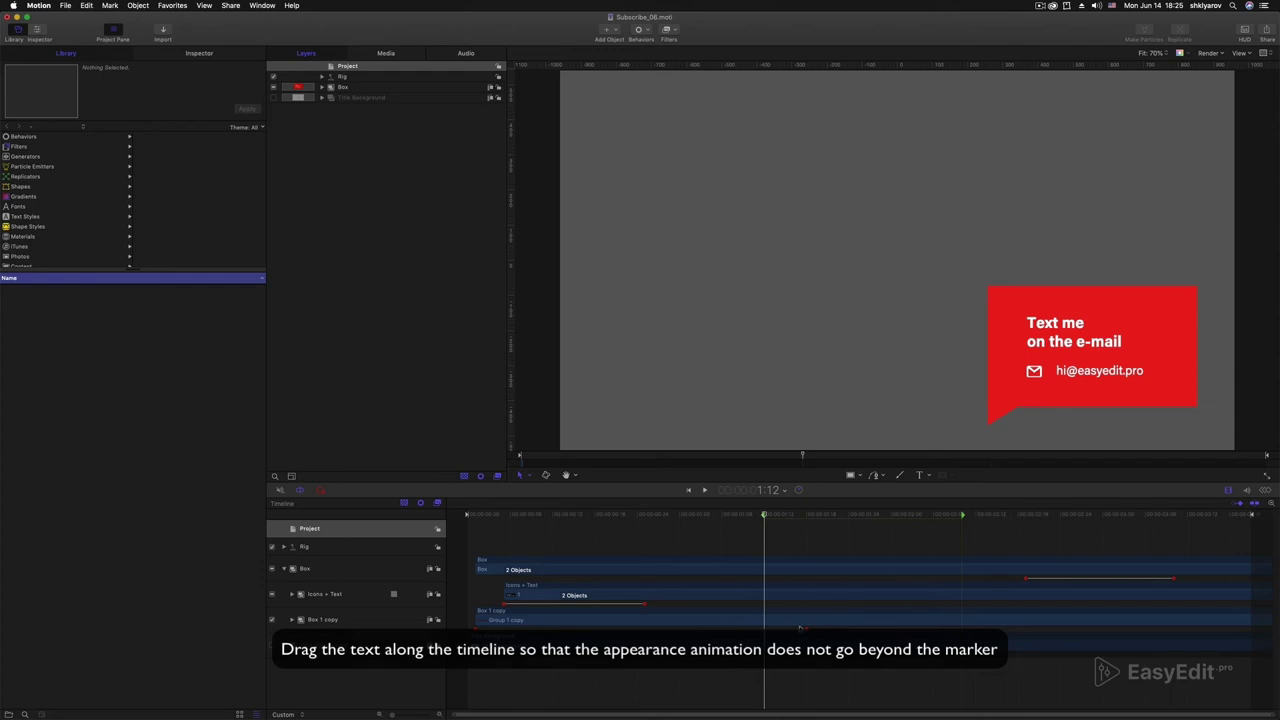
left_click(292, 620)
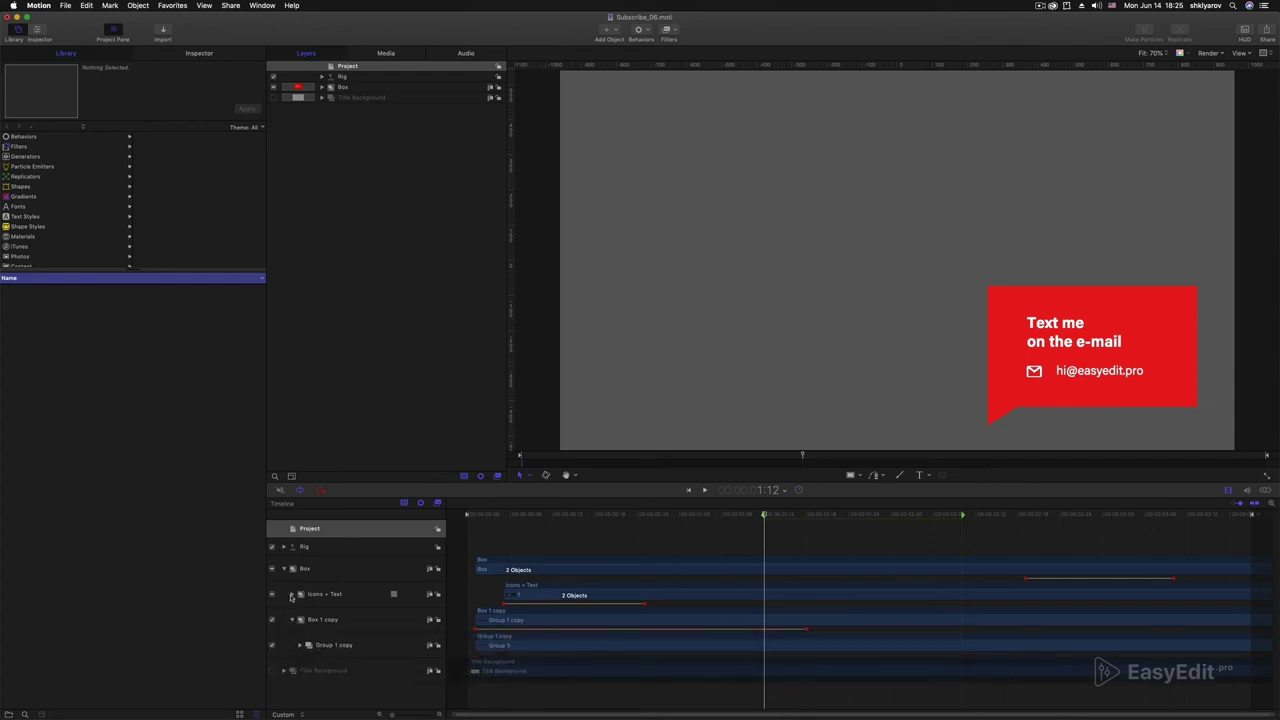
left_click(291, 596)
scroll(656, 593, "down", 2)
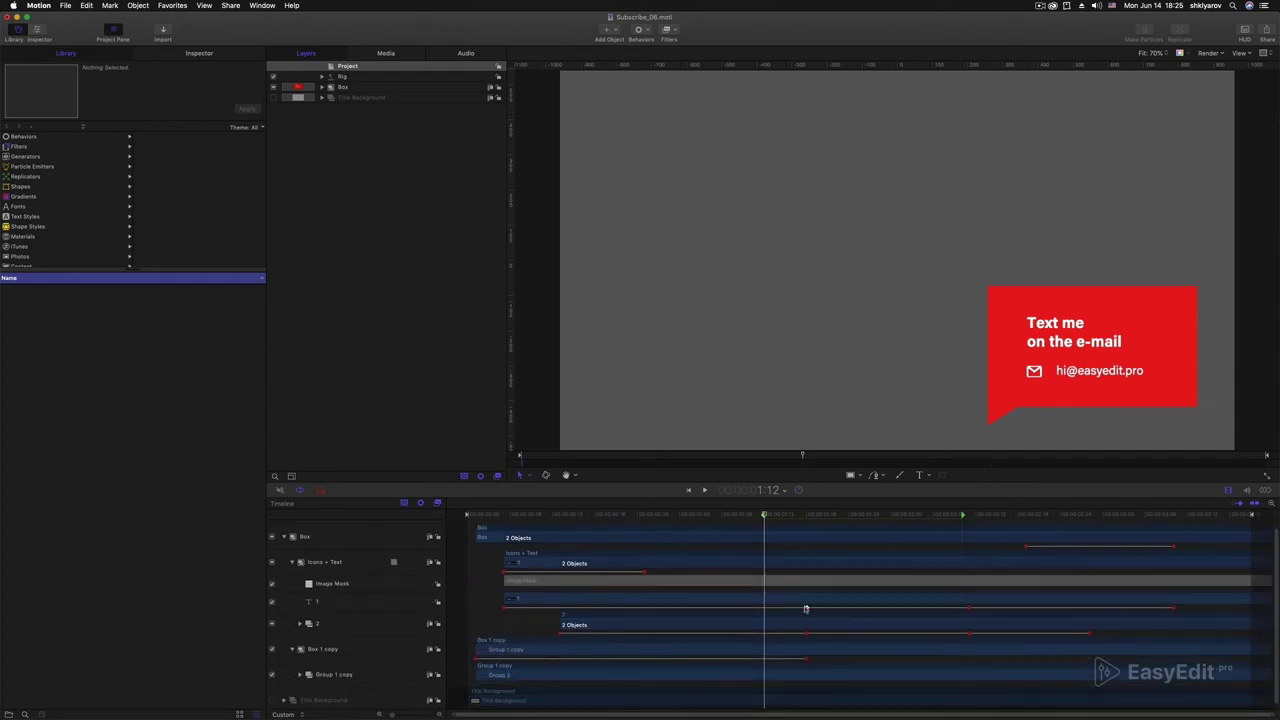
left_click_drag(794, 607, 764, 608)
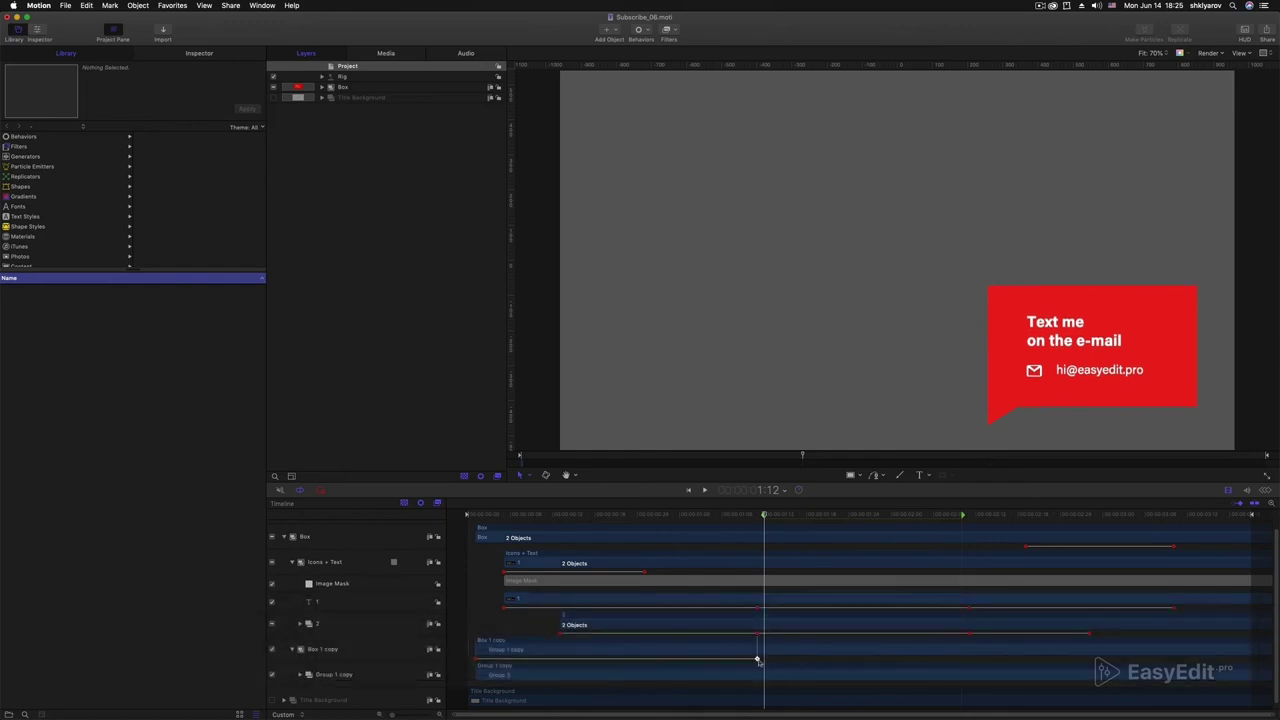
Step: Expand group 2 and Icons 1 in the Timeline and preview the animation
left_click(298, 624)
scroll(300, 626, "down", 1)
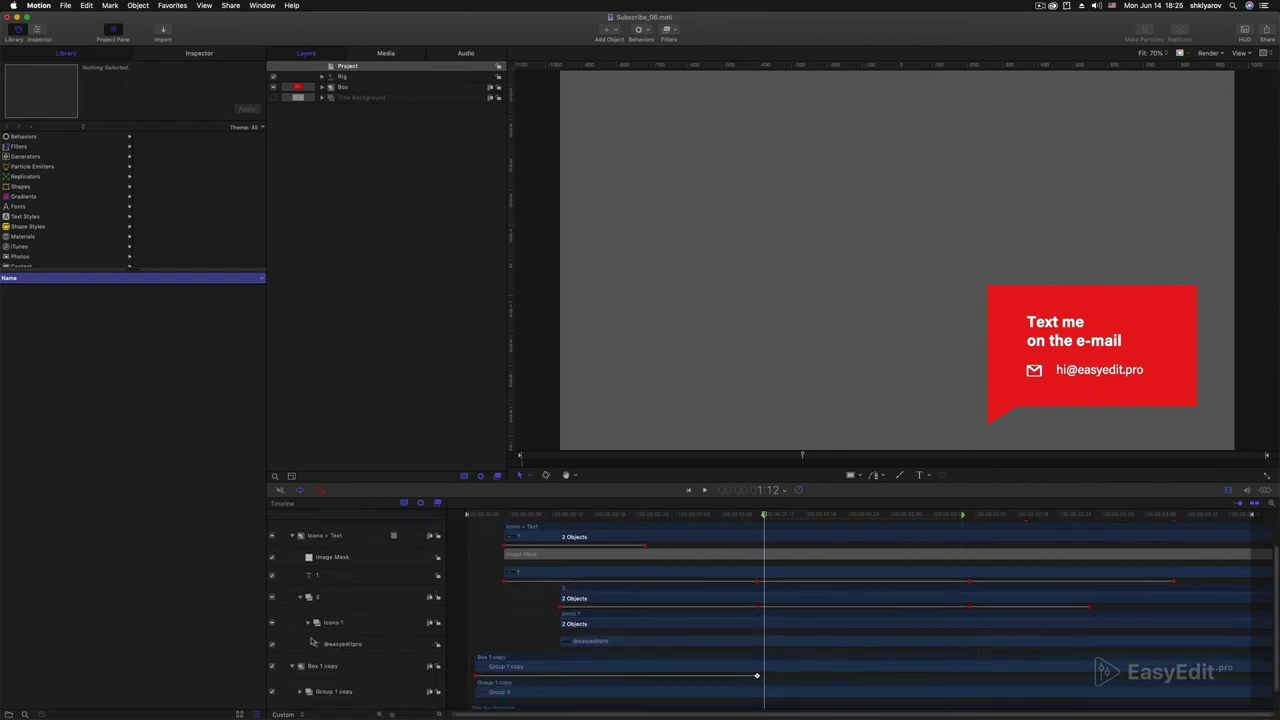
left_click(308, 624)
left_click(308, 624)
left_click(308, 624)
scroll(330, 620, "down", 2)
left_click(517, 514)
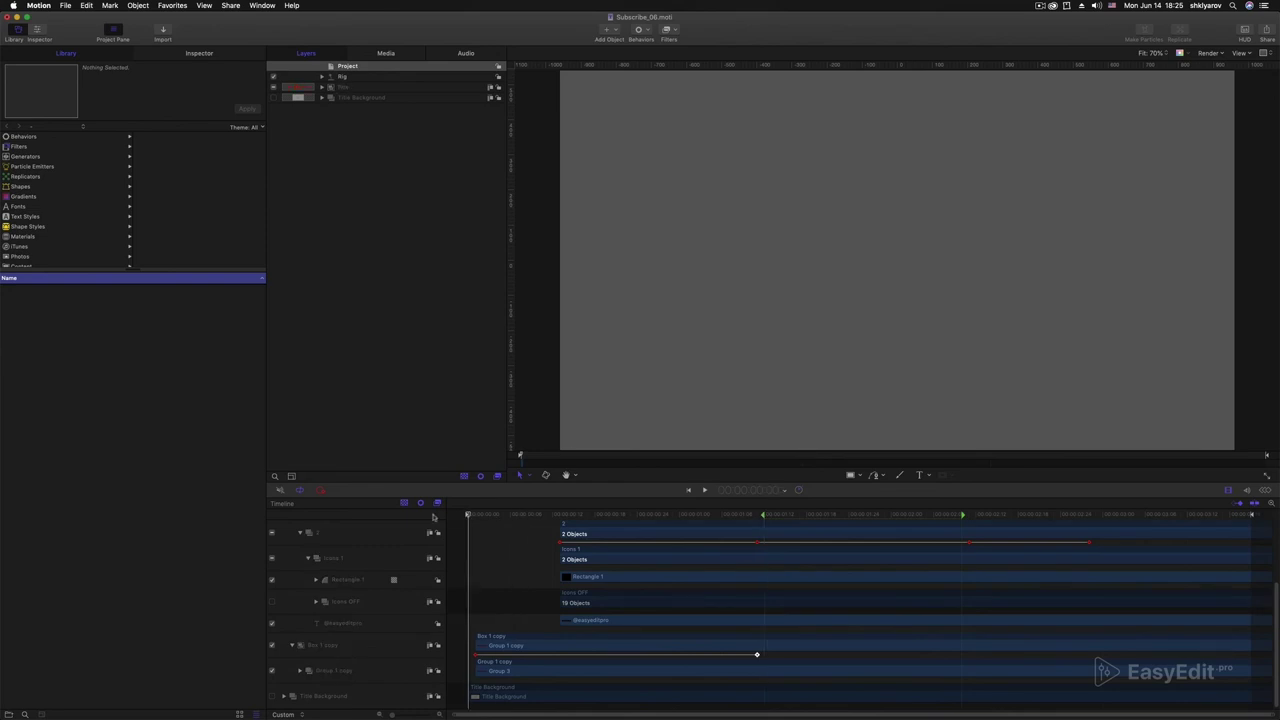
key("space")
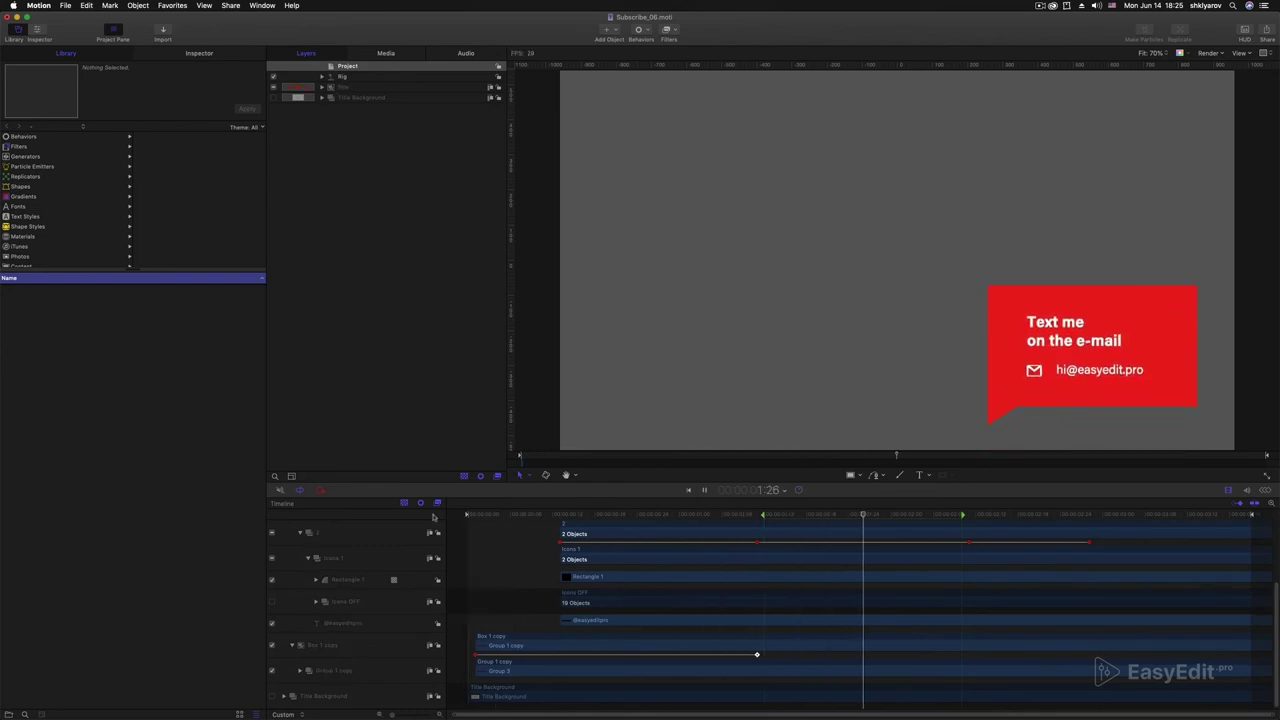
key("space")
Step: Expand Group 1 copy and Group 3, replay from the start, and select the heading text layer
left_click(300, 670)
scroll(300, 670, "down", 1)
left_click(308, 670)
scroll(308, 673, "down", 2)
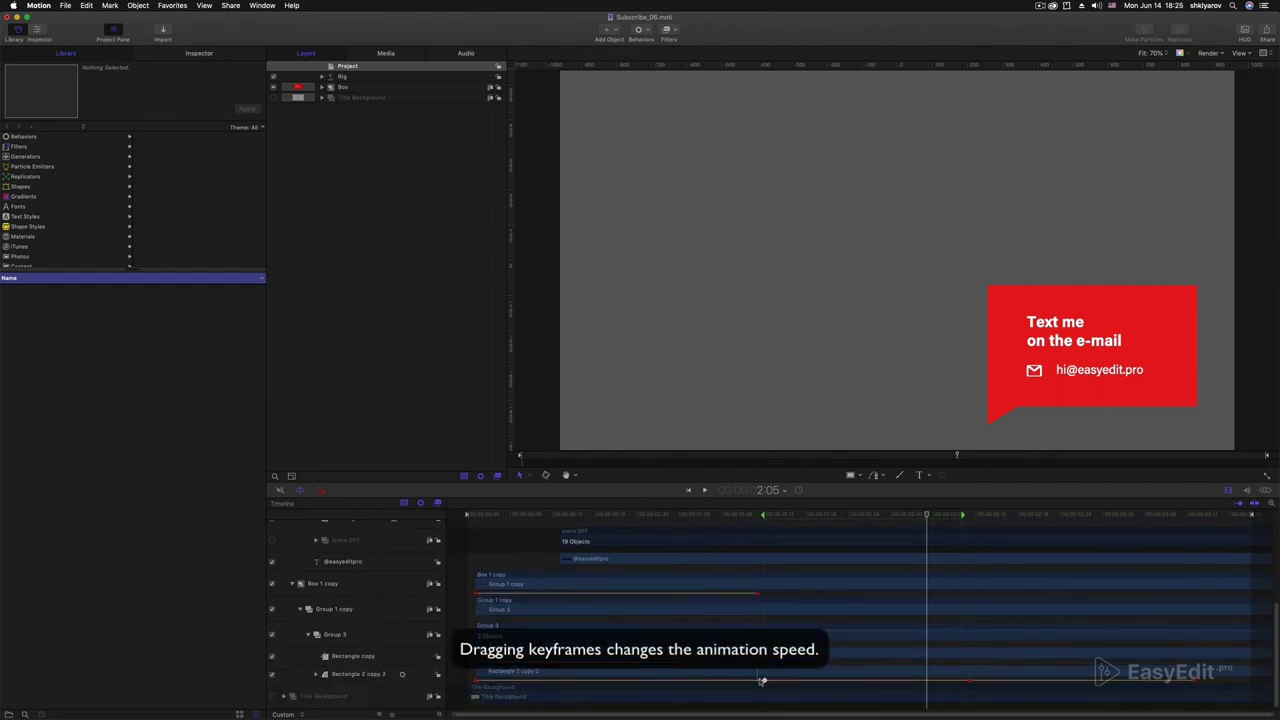
left_click_drag(739, 514, 465, 514)
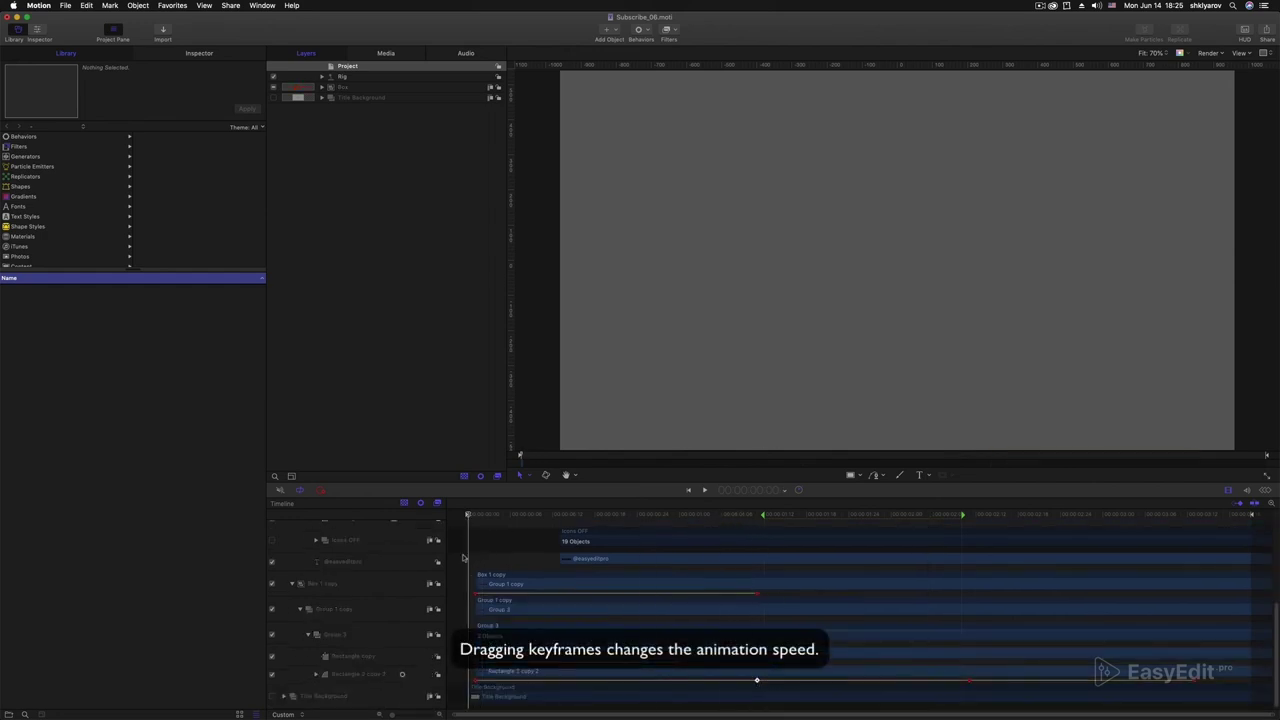
scroll(463, 558, "up", 3)
key("space")
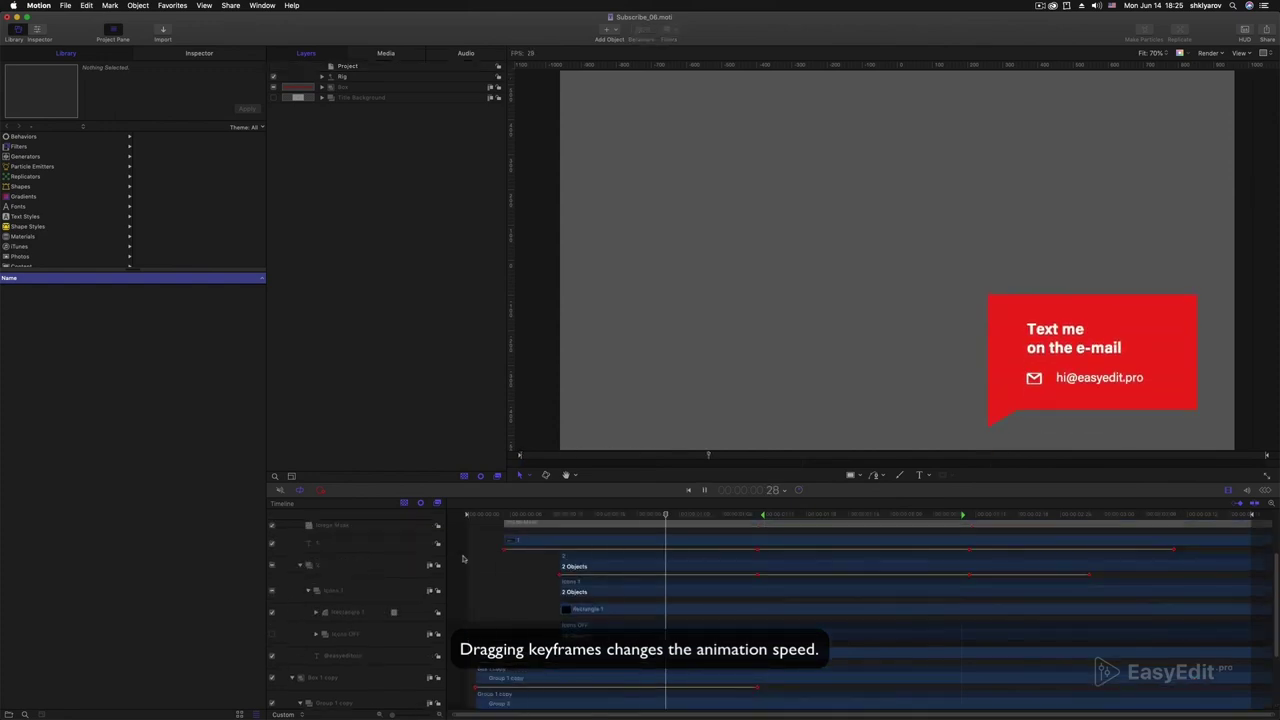
key("space")
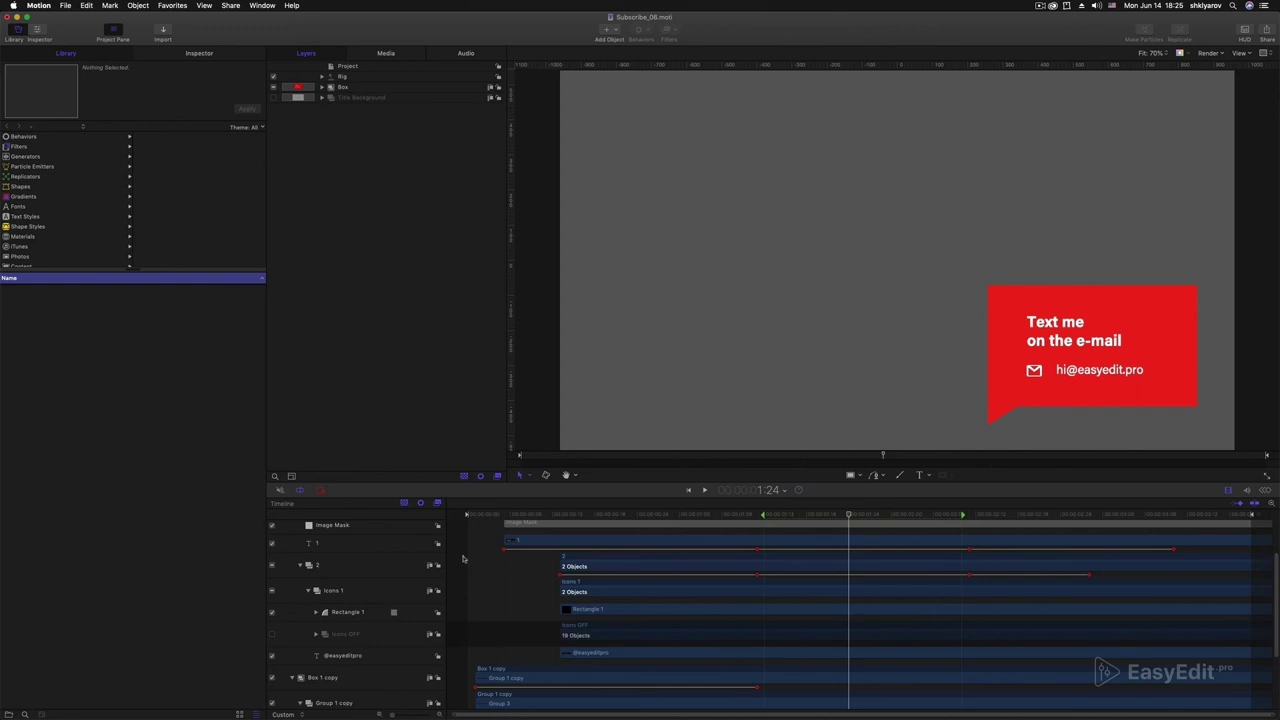
scroll(582, 592, "up", 2)
key("Home")
key("space")
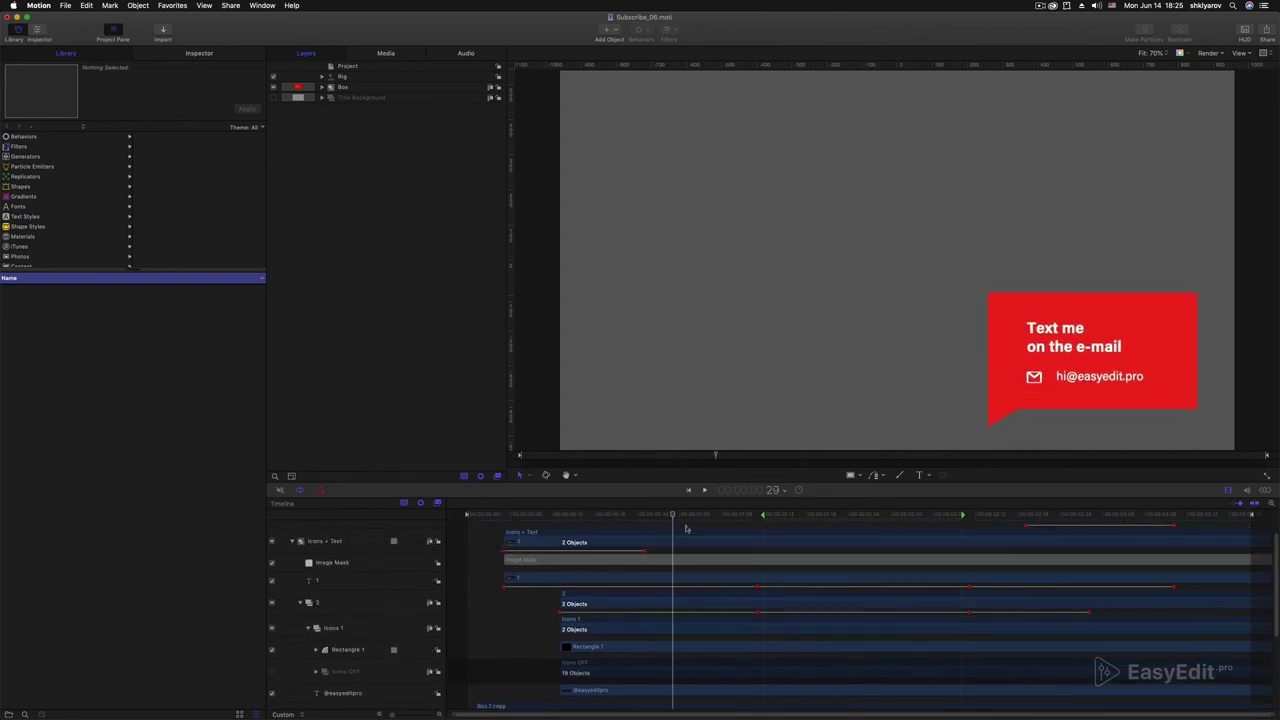
key("space")
left_click(338, 581)
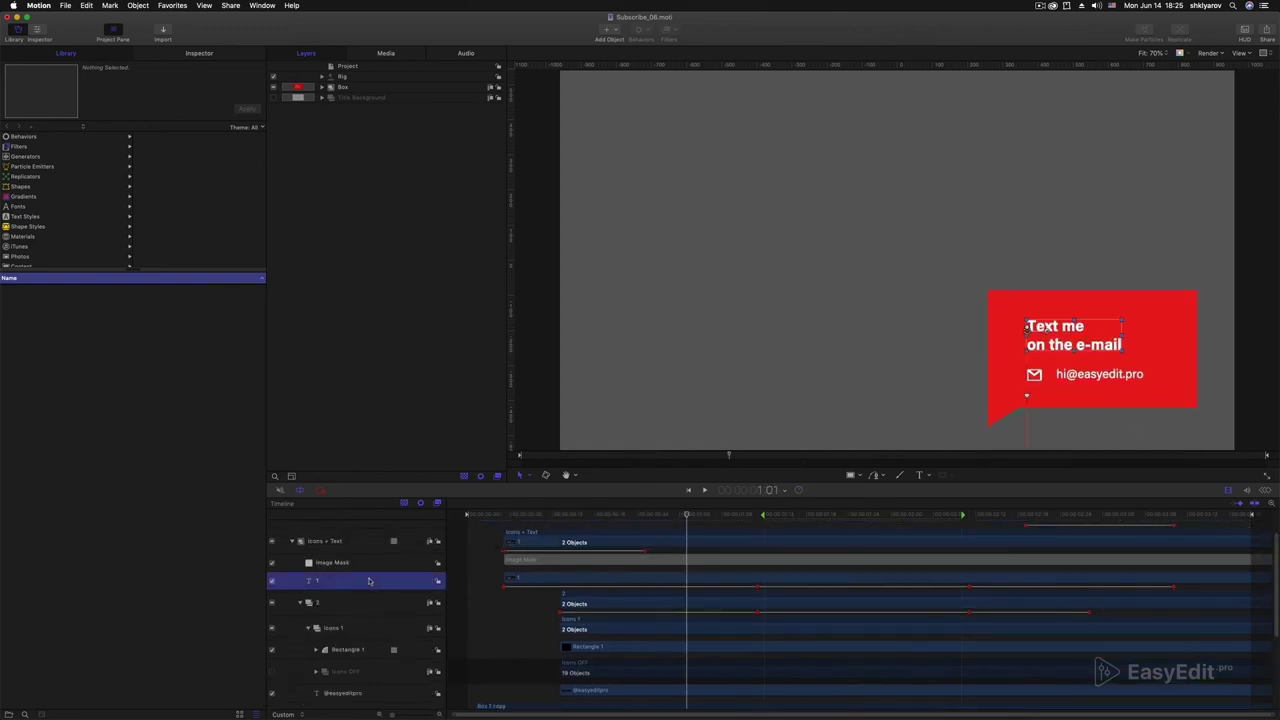
Step: Move the Icons + Text group right and down within the box and preview the layout
left_click(38, 31)
left_click(31, 129)
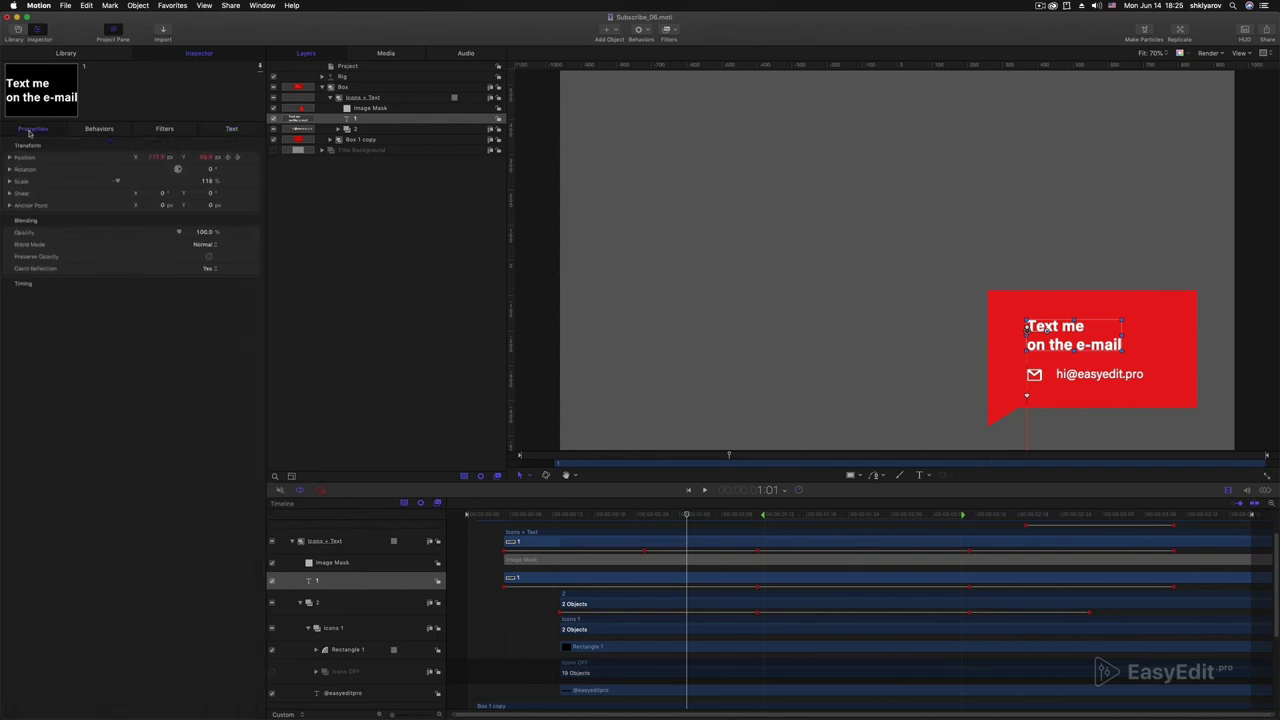
left_click(345, 542)
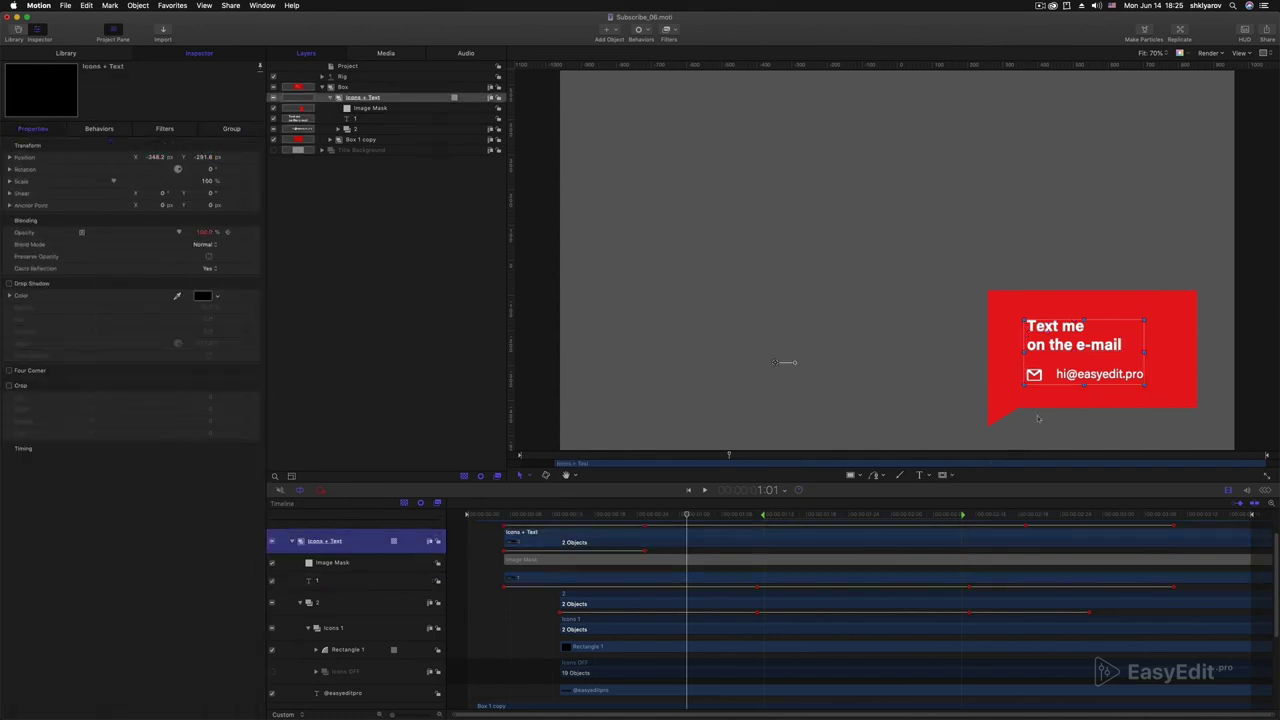
mouse_move(777, 362)
left_mouse_down()
mouse_move(820, 367)
mouse_move(742, 337)
left_mouse_up()
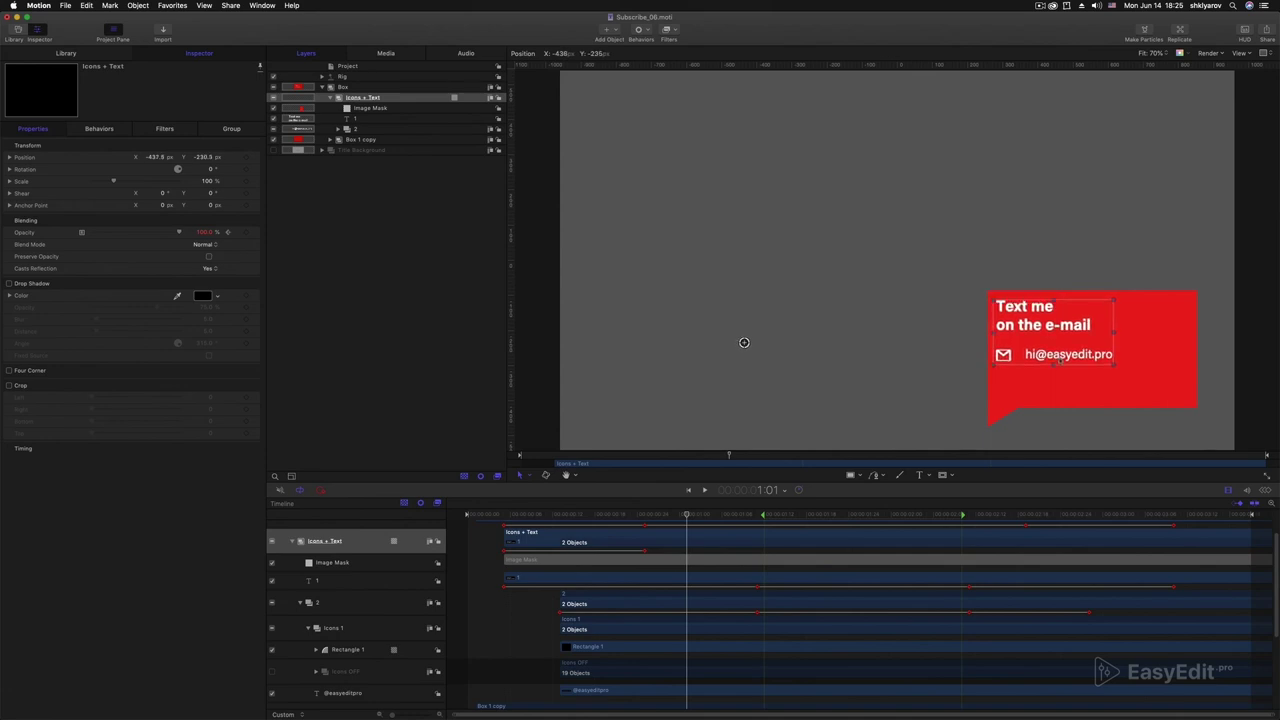
left_click_drag(742, 337, 819, 375)
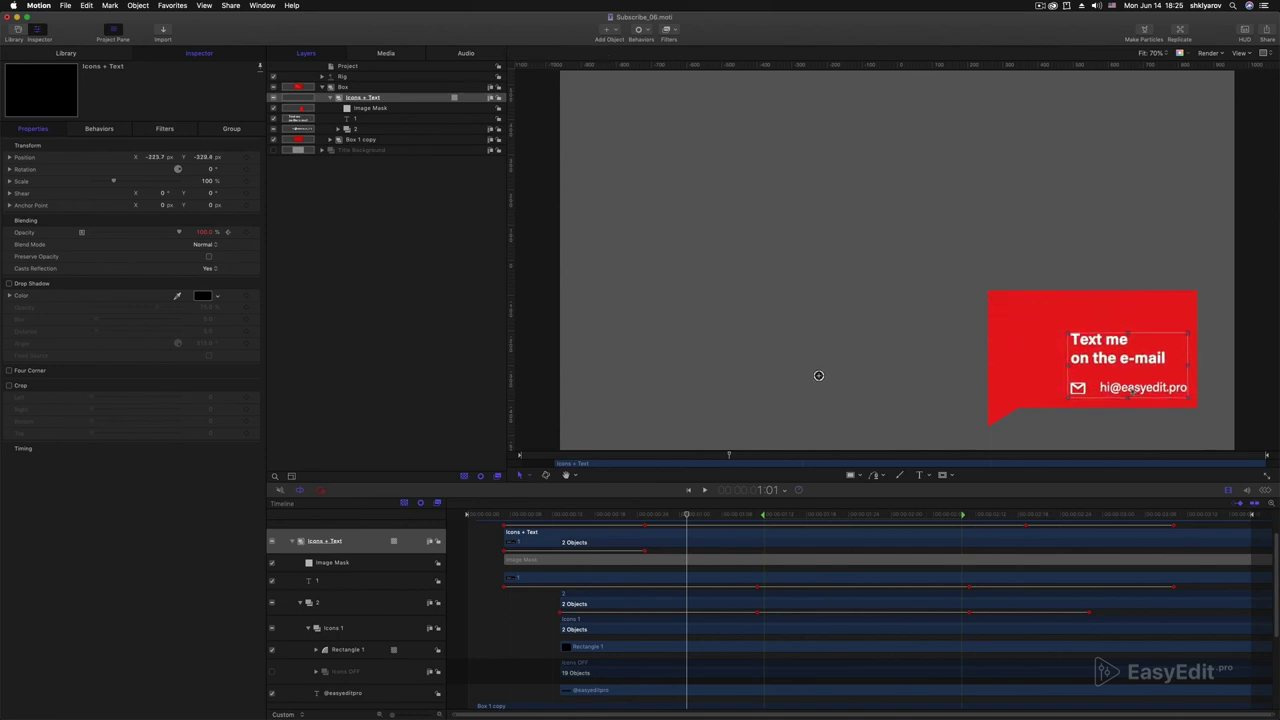
left_click(493, 628)
key("Home")
key("space")
key("space")
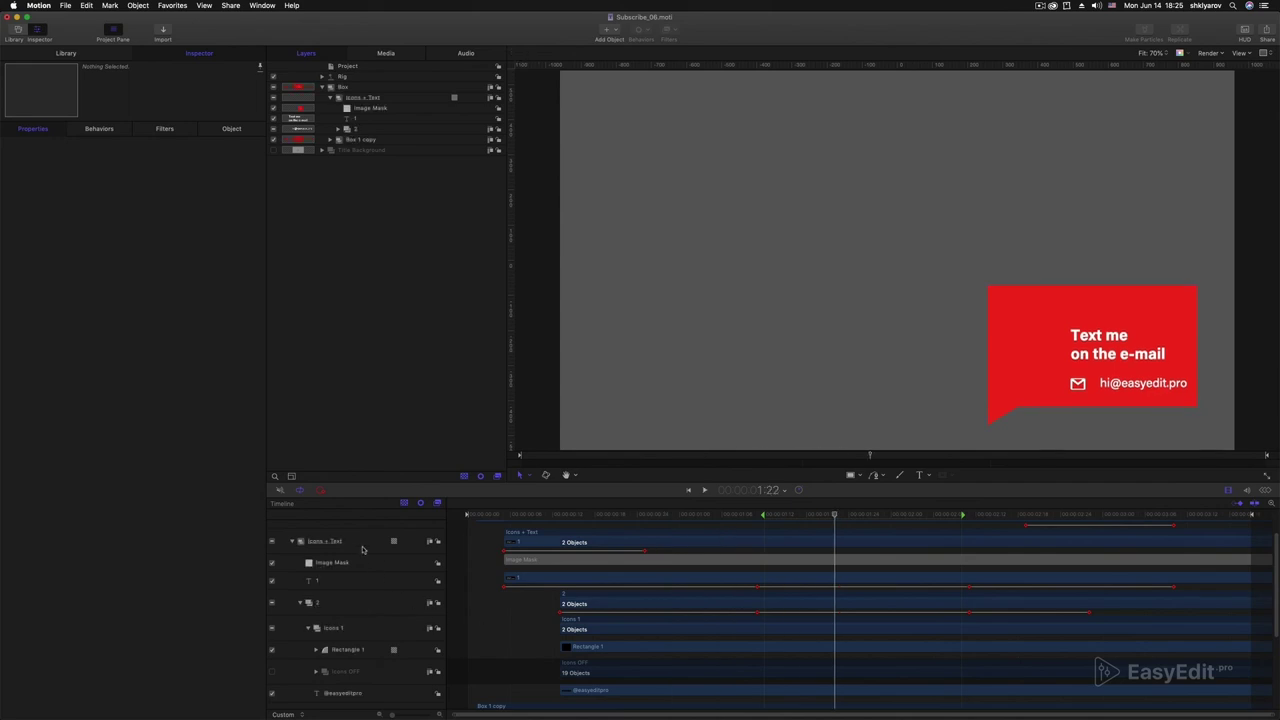
Step: Nudge the group back, wrap the heading in its own group, and move it upper-left
left_click(354, 545)
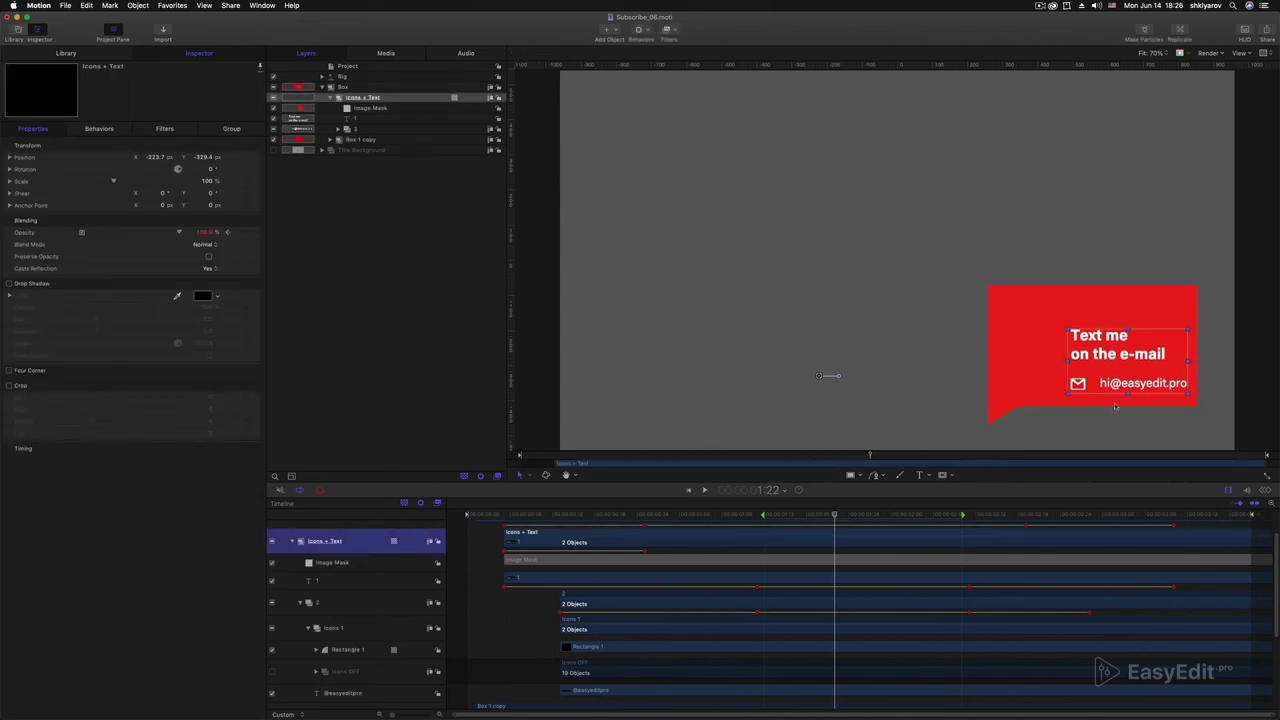
left_click_drag(819, 375, 787, 360)
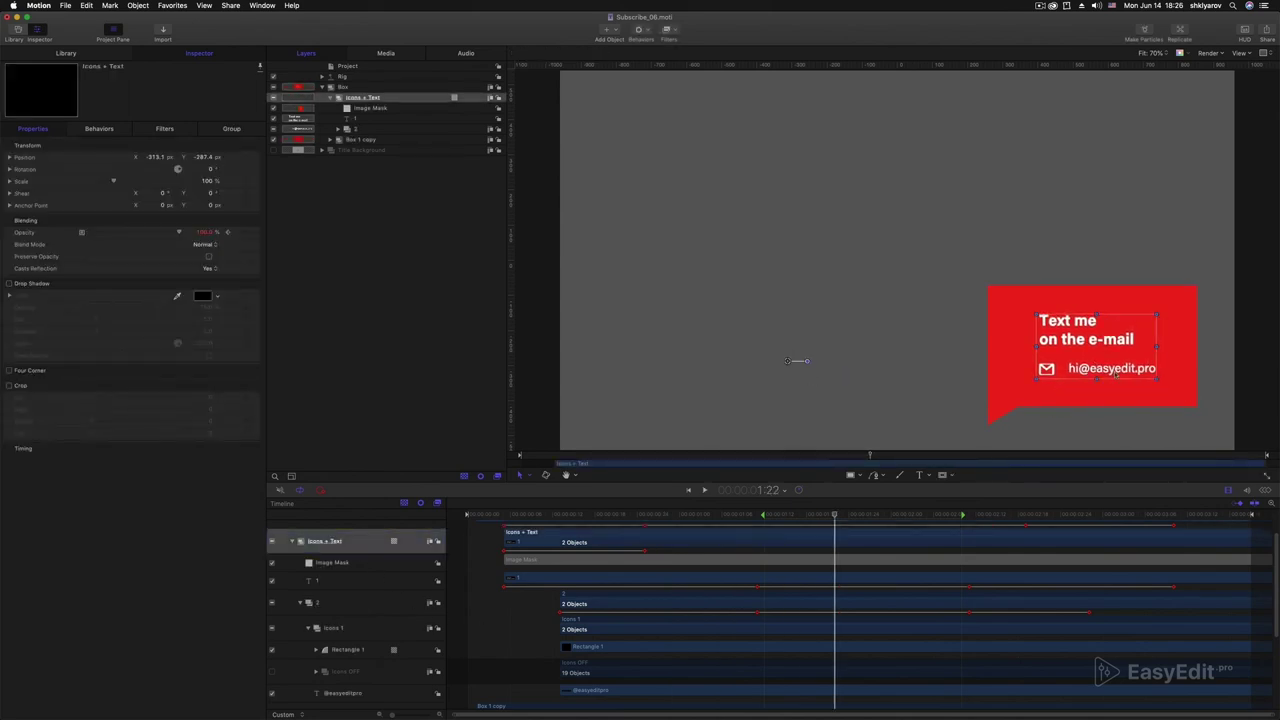
left_click(350, 581)
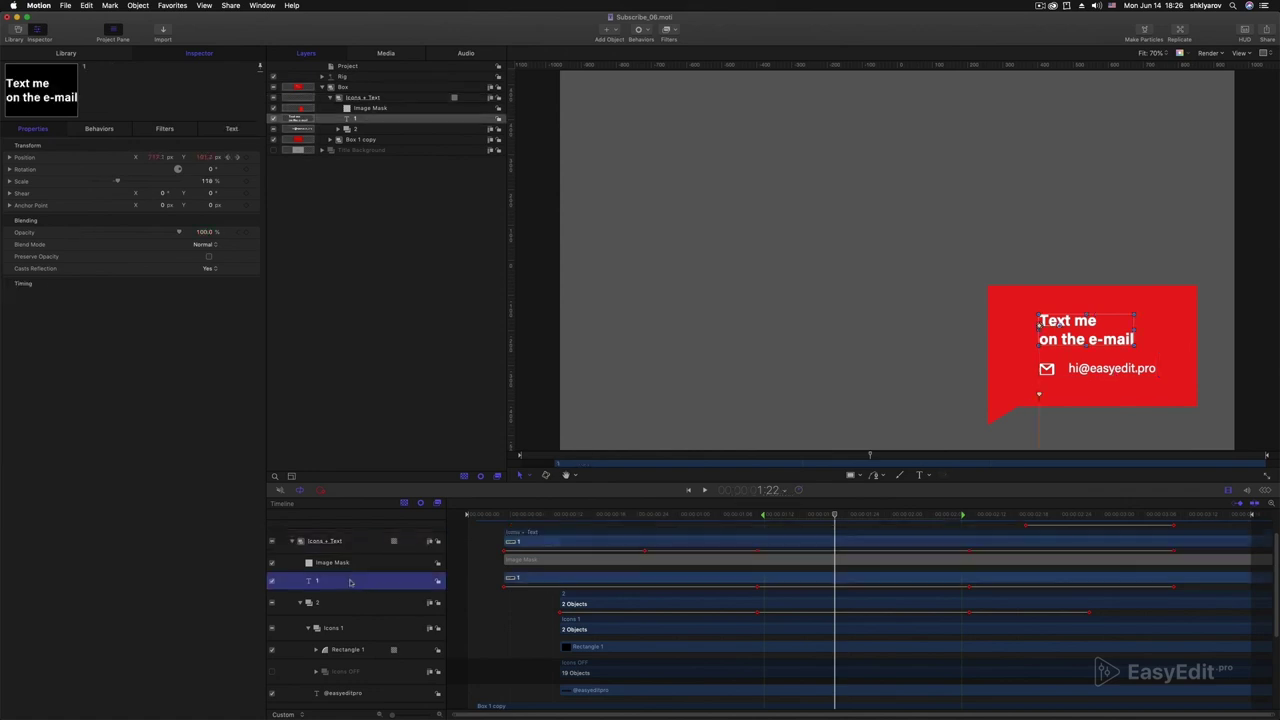
right_click(350, 581)
left_click(360, 597)
left_click_drag(1068, 340, 1021, 328)
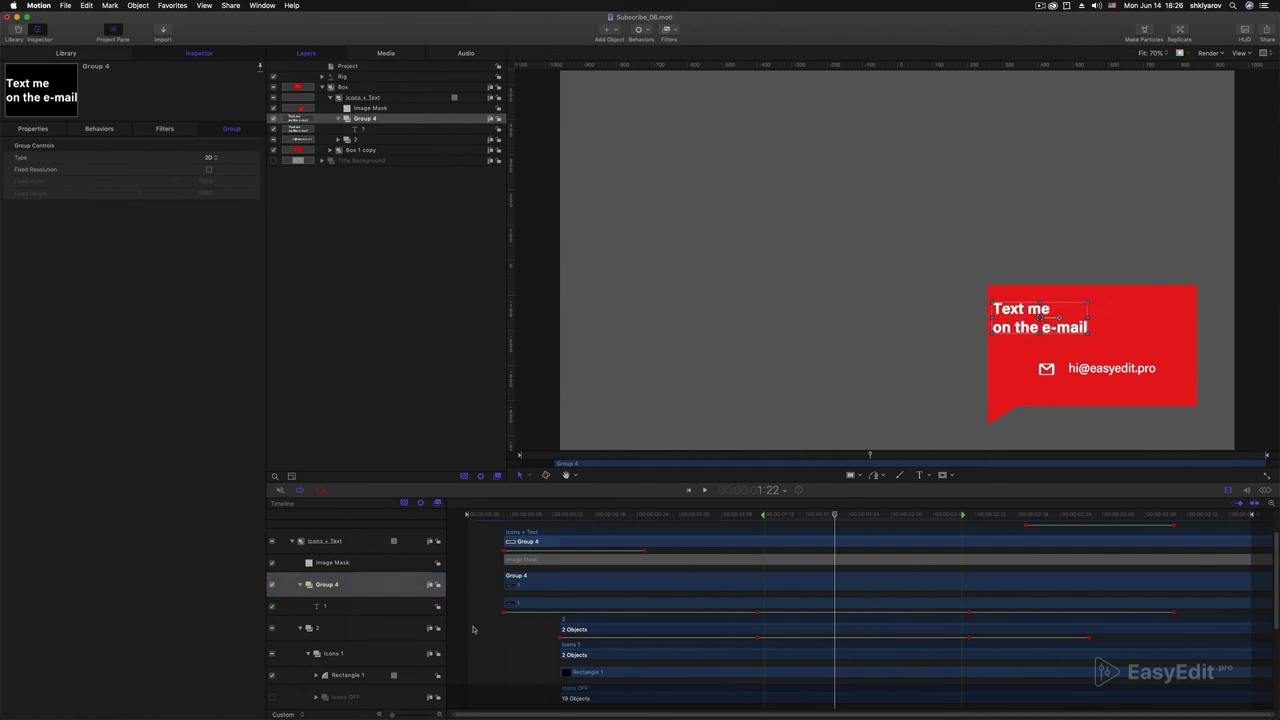
left_click(976, 361)
key("space")
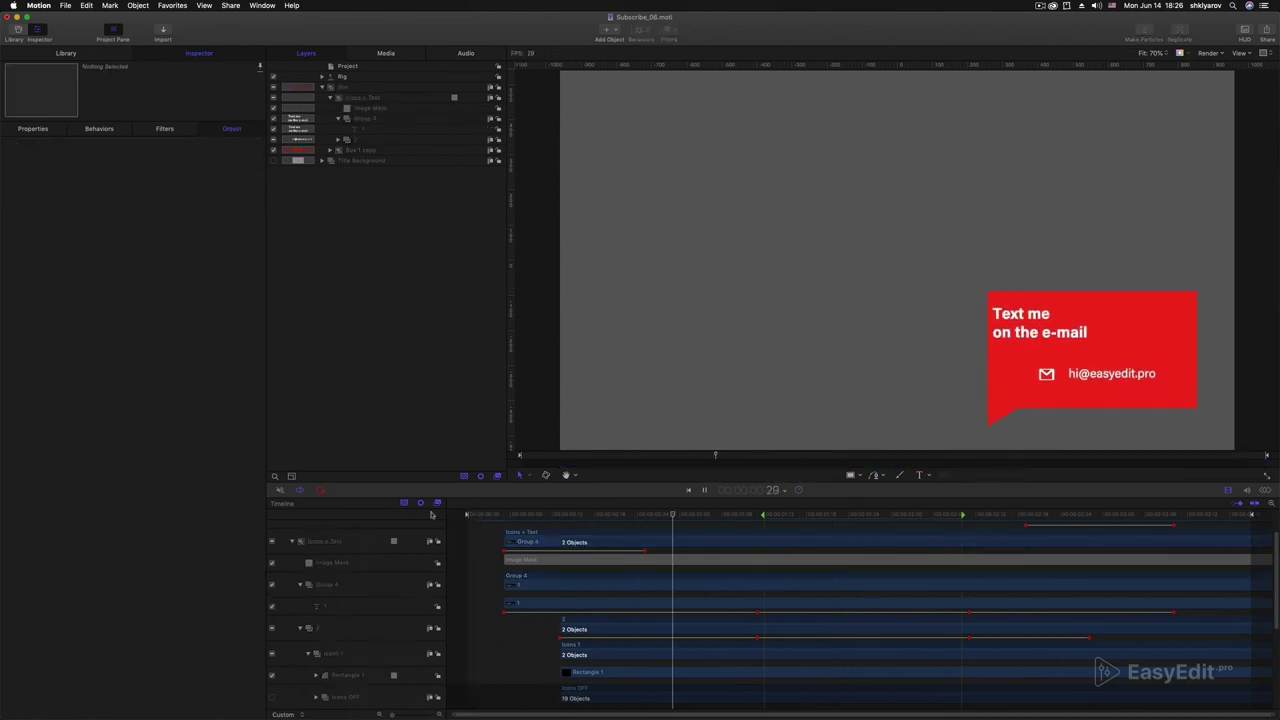
key("space")
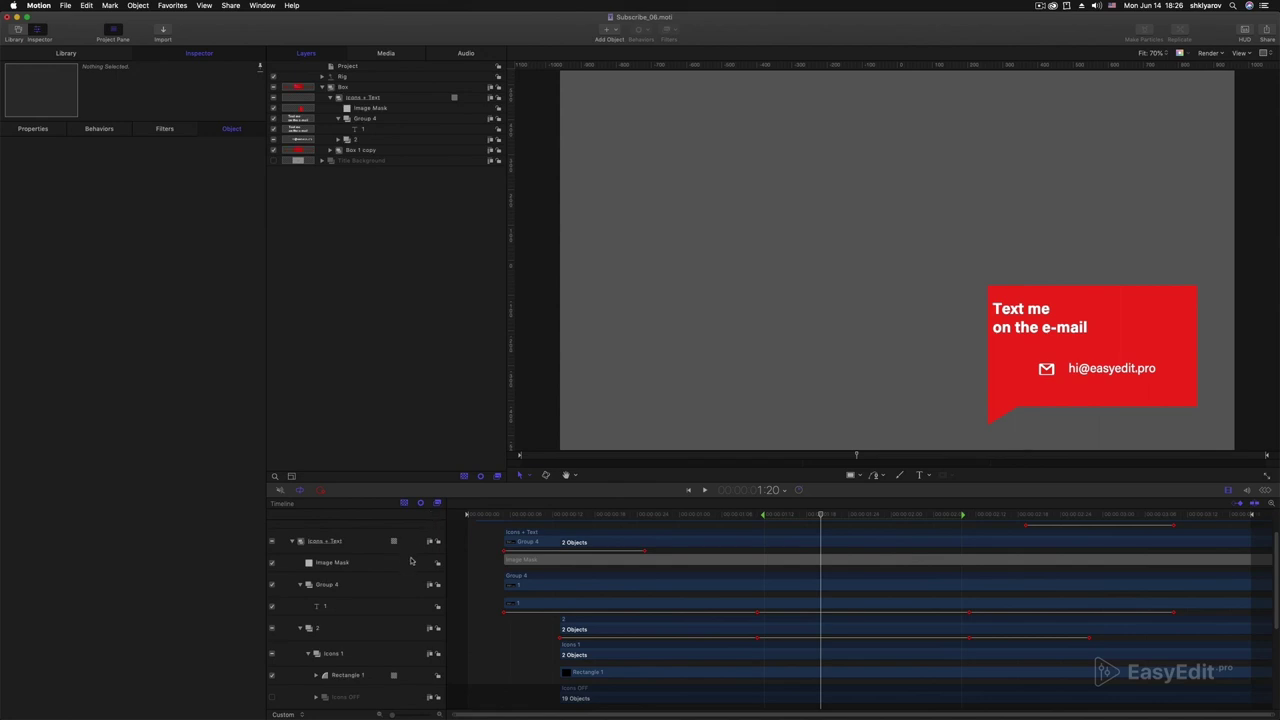
Step: Publish the heading's text Size, raise it to 65 in the Project parameters, then unpublish it
left_click(397, 608)
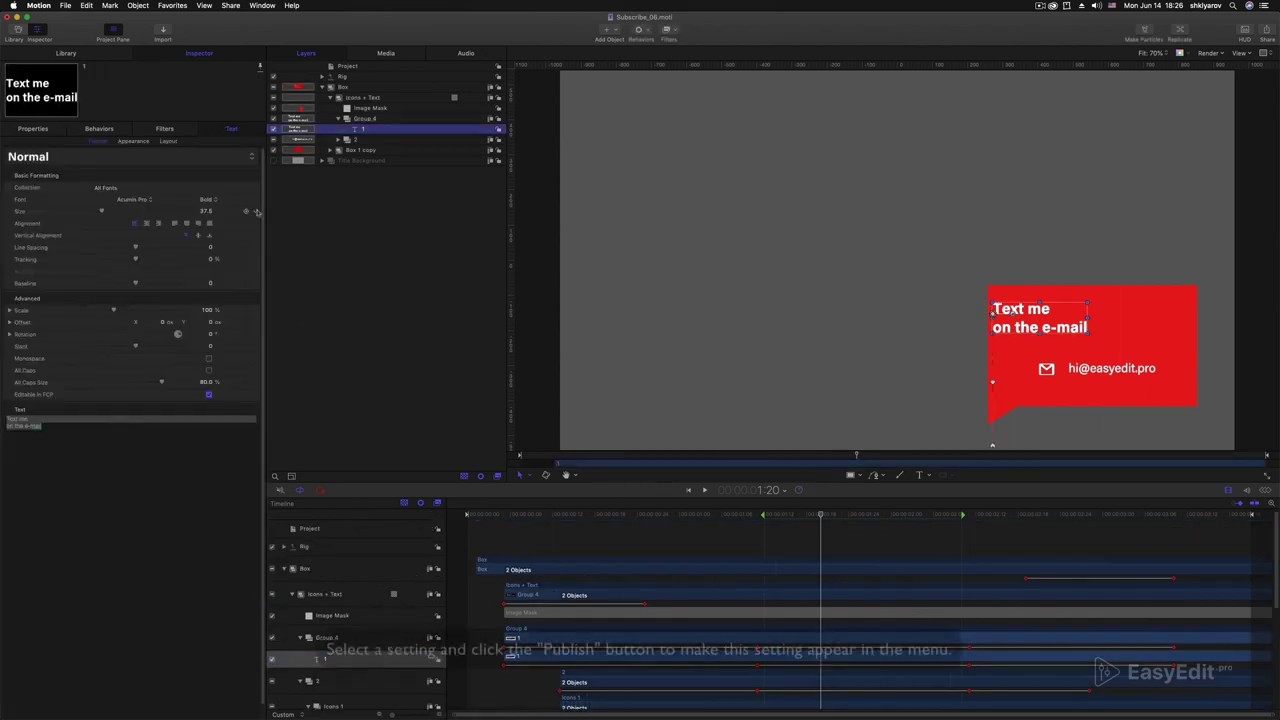
left_click(255, 212)
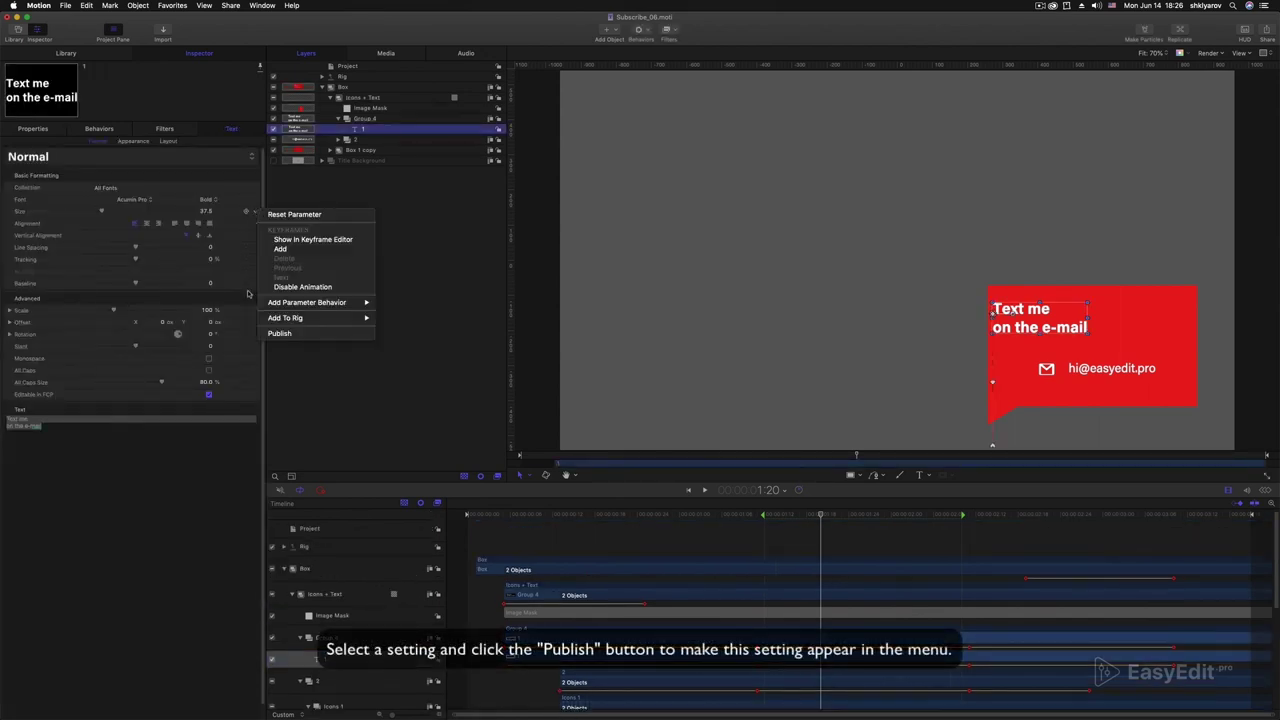
left_click(285, 333)
left_click(360, 67)
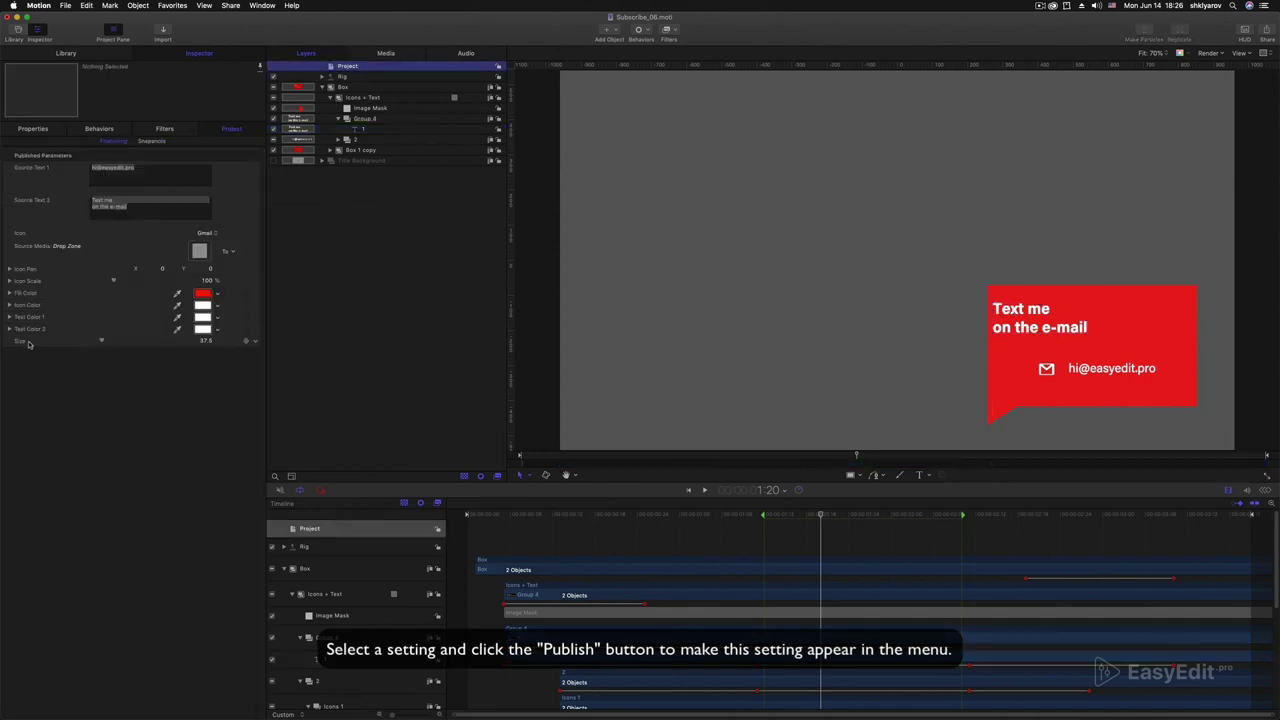
left_click_drag(102, 342, 114, 345)
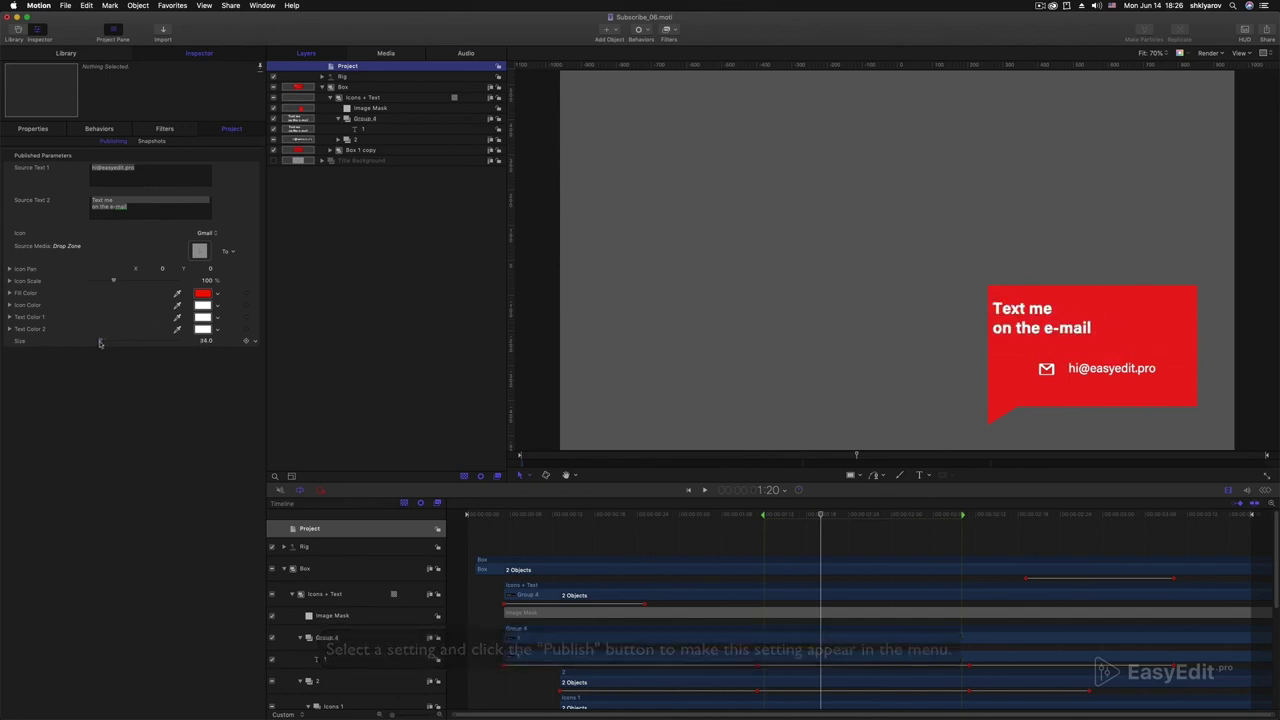
left_click(255, 344)
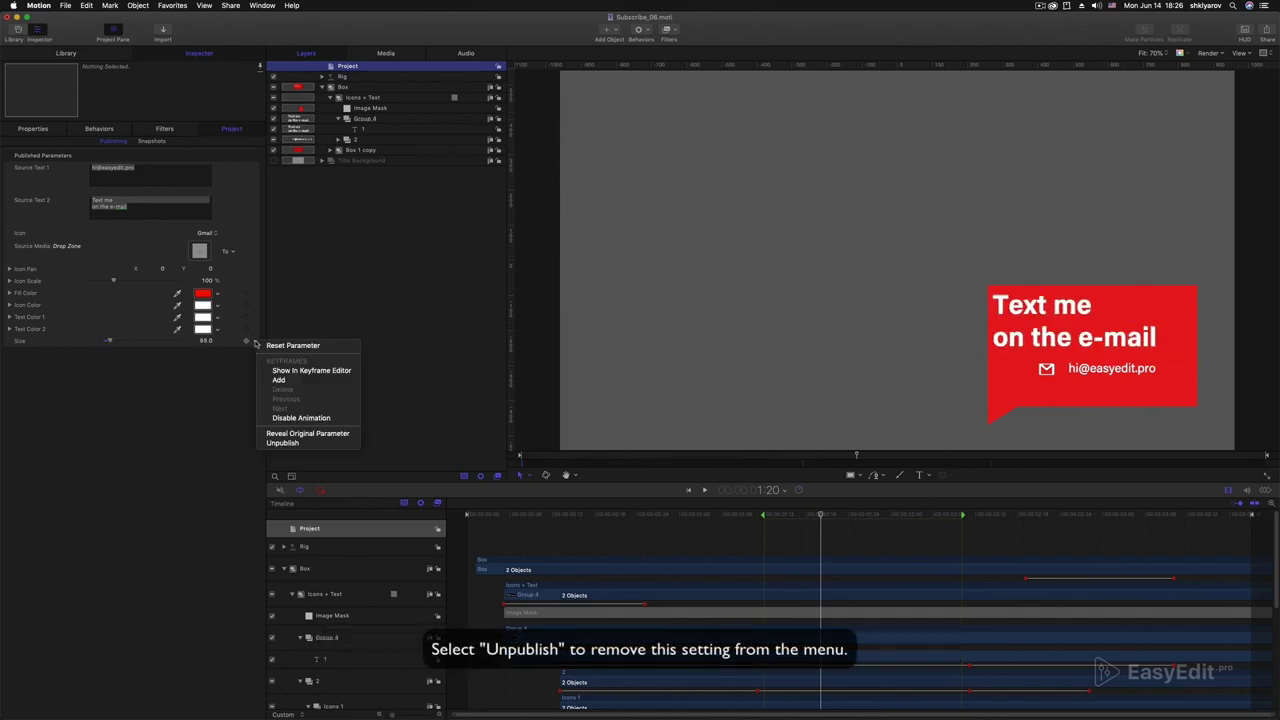
left_click(297, 443)
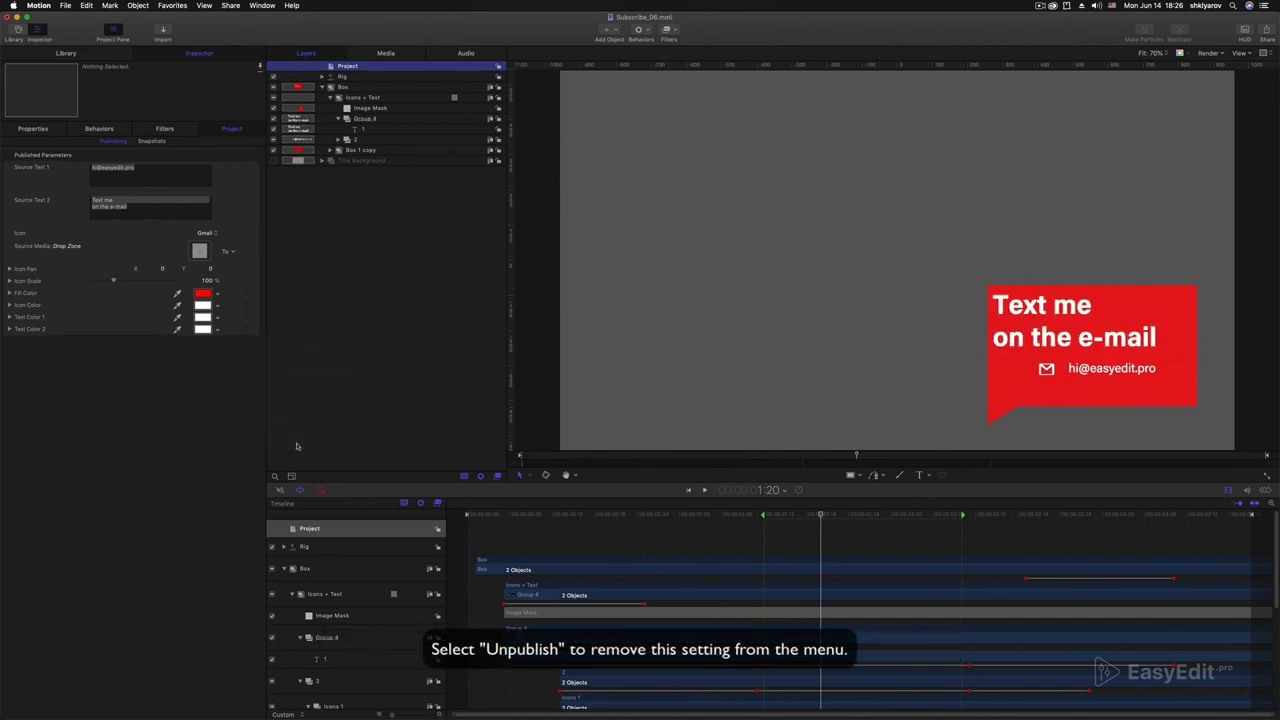
Step: Open the File menu to save the Subscribe_06 project
left_click(65, 6)
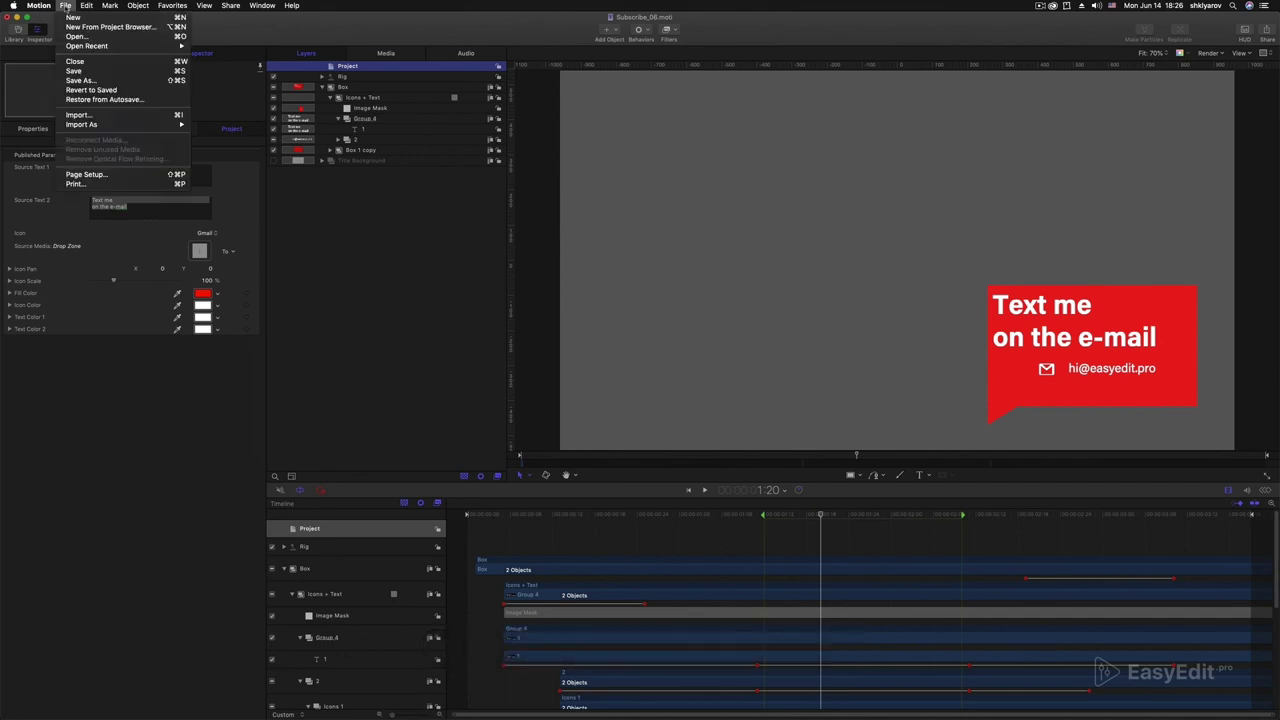